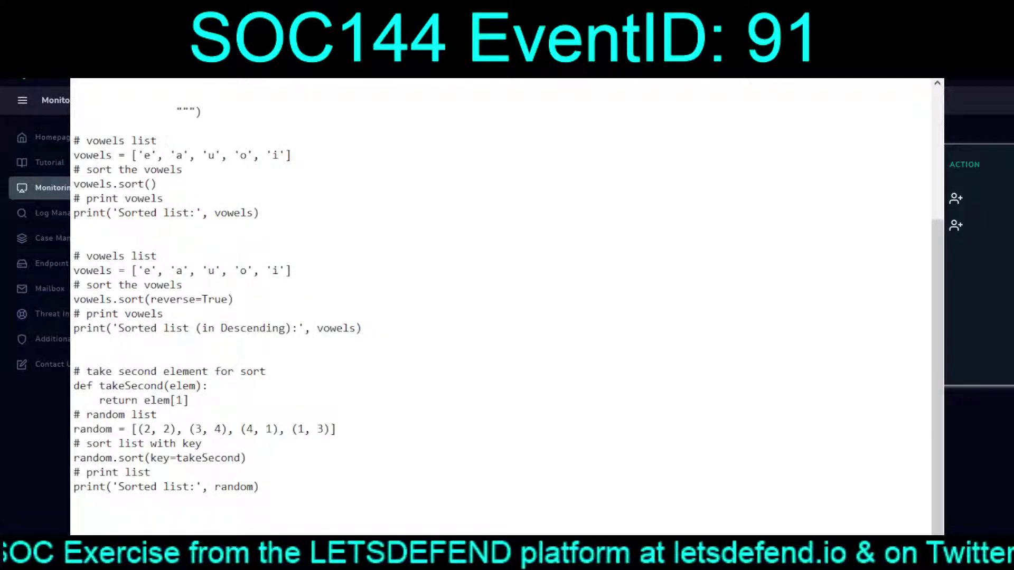
Step: Examine the Python script from its imports and ASCII art through the list-sorting code to its final lines
scroll(502, 306, "up", 4)
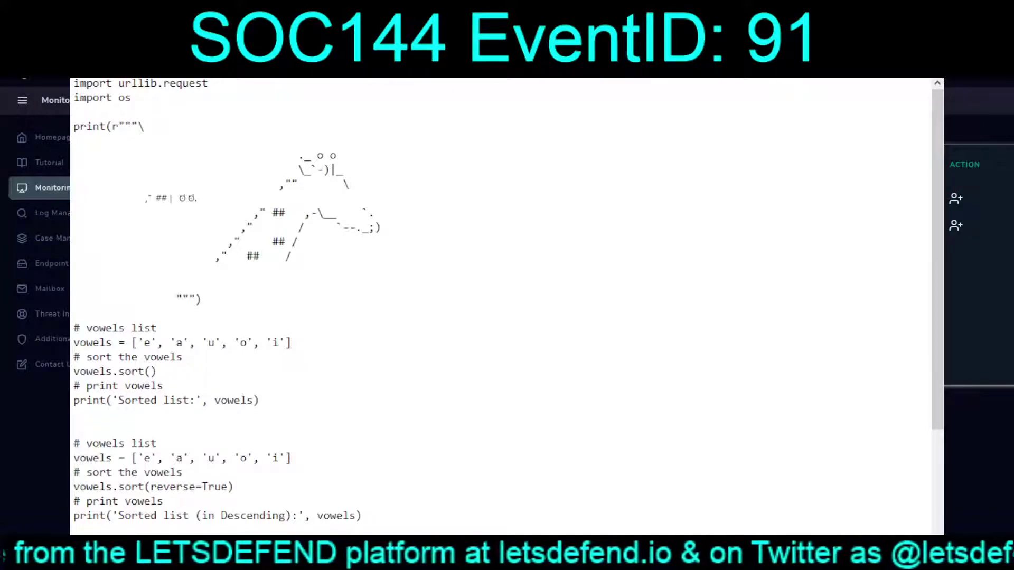
scroll(502, 307, "down", 2)
scroll(502, 307, "up", 2)
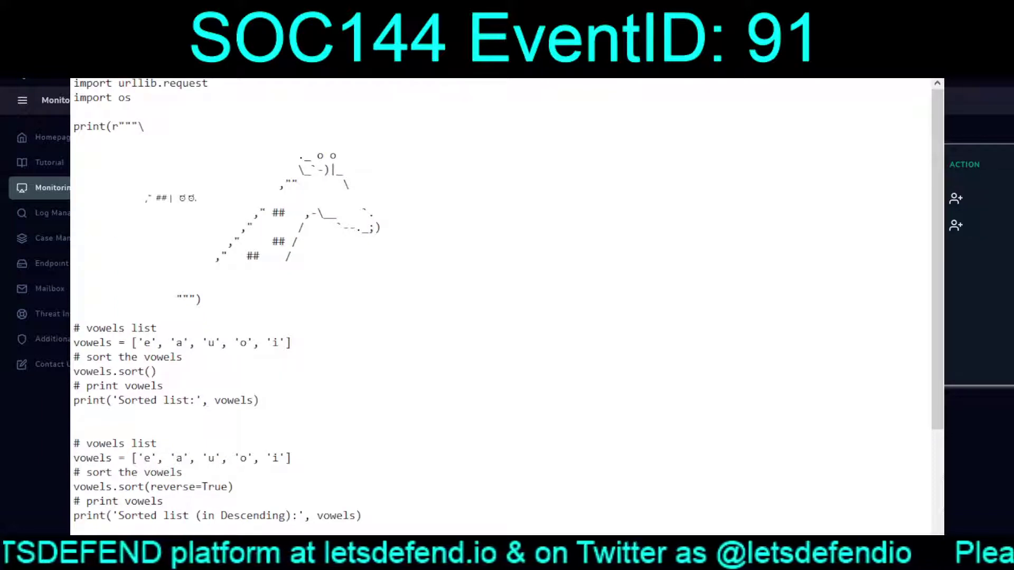
scroll(502, 307, "down", 1)
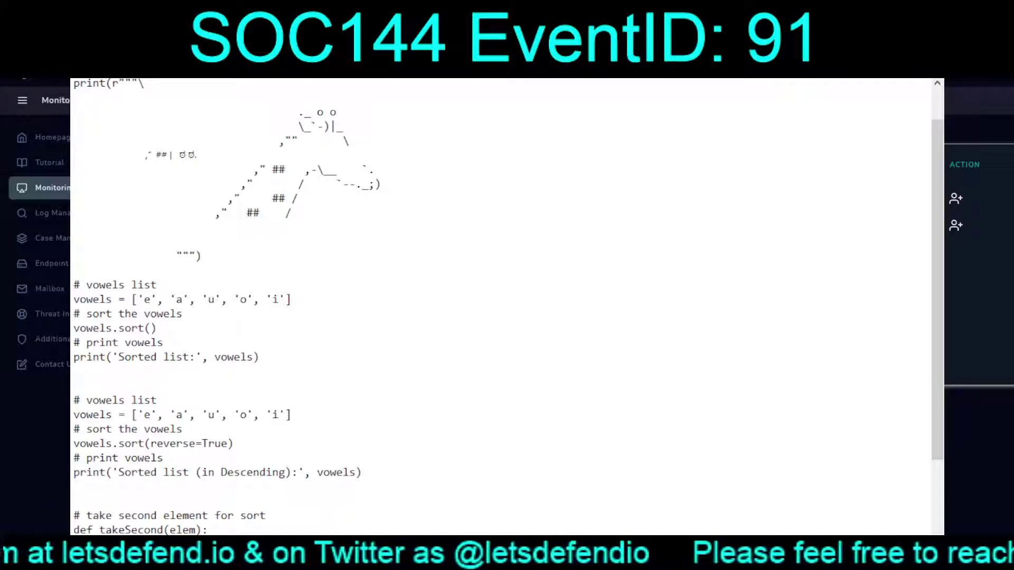
scroll(501, 307, "down", 3)
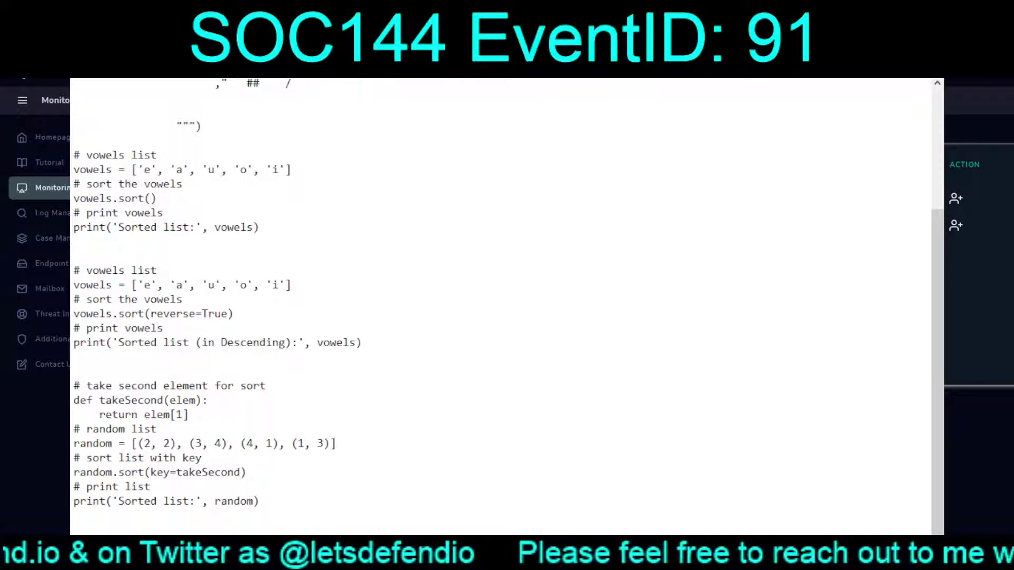
scroll(508, 292, "down", 1)
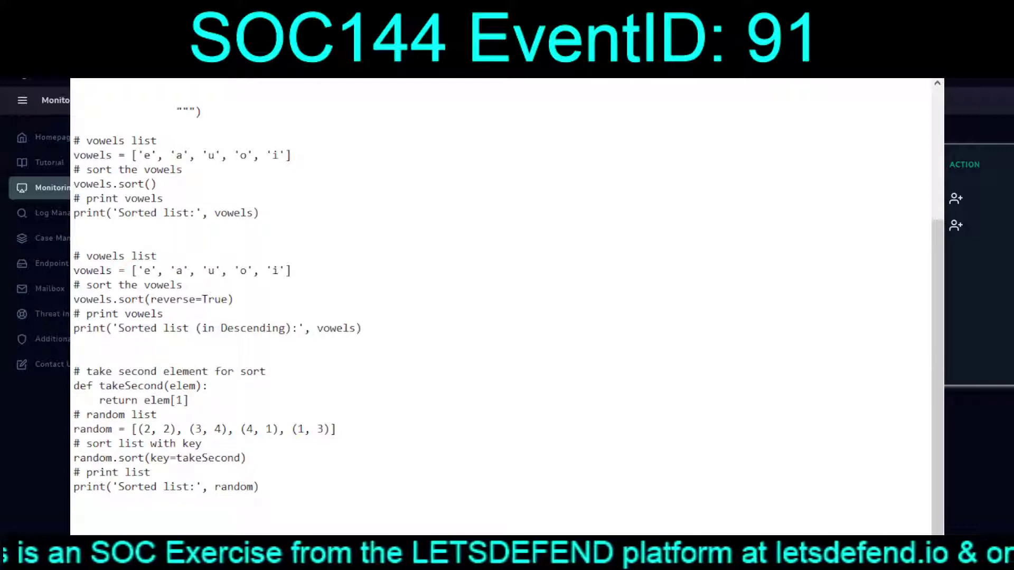
scroll(507, 307, "down", 1)
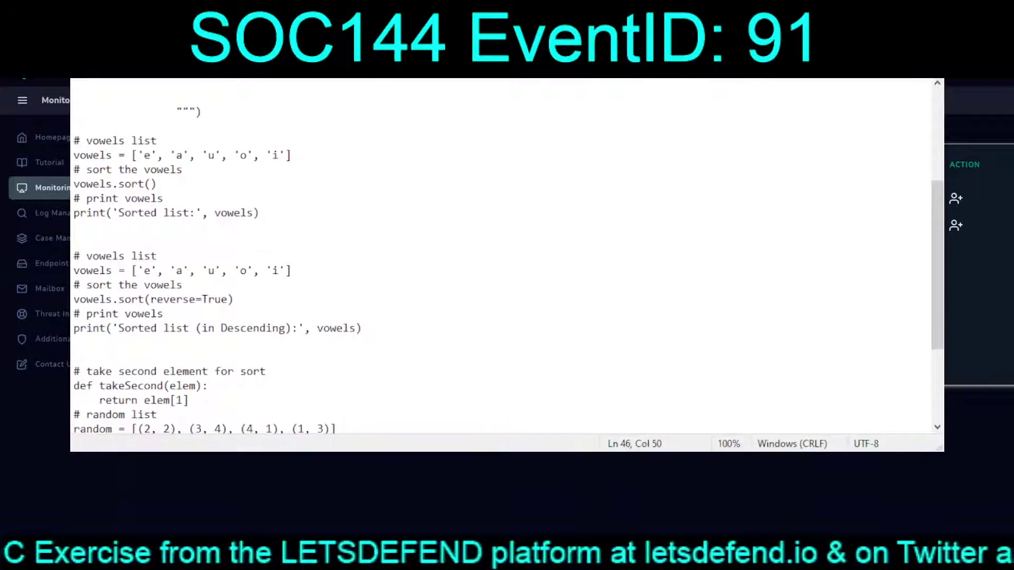
scroll(507, 253, "down", 3)
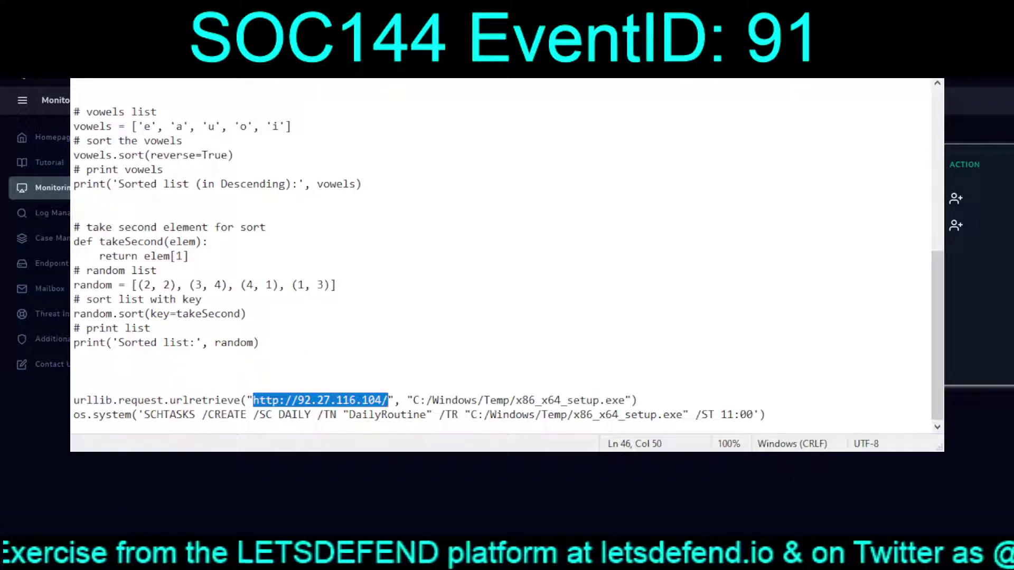
Step: Compare the script's harmless code with its closing urlretrieve and SCHTASKS lines, highlight those two lines, and close the script
left_click(279, 342)
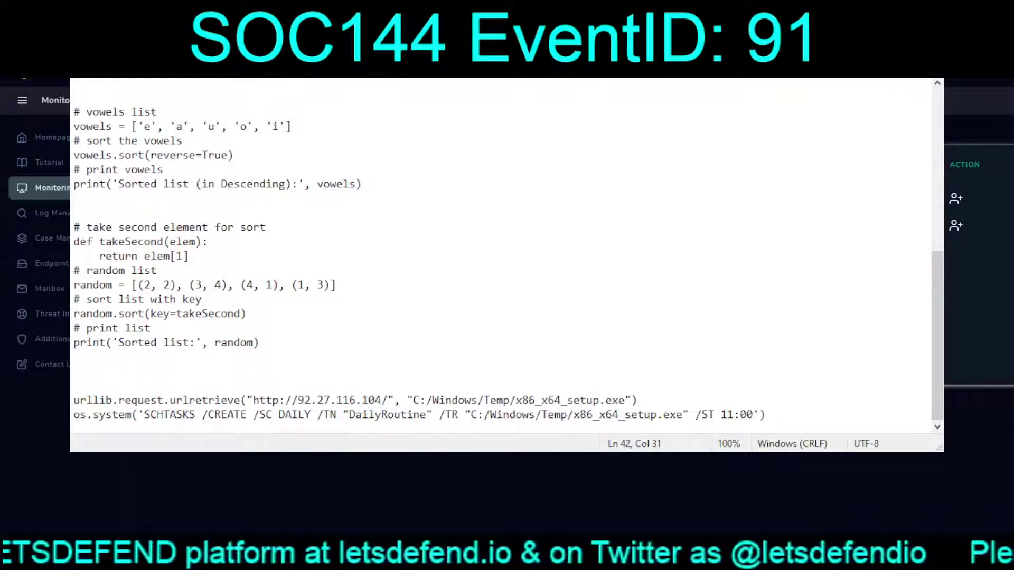
scroll(502, 253, "up", 5)
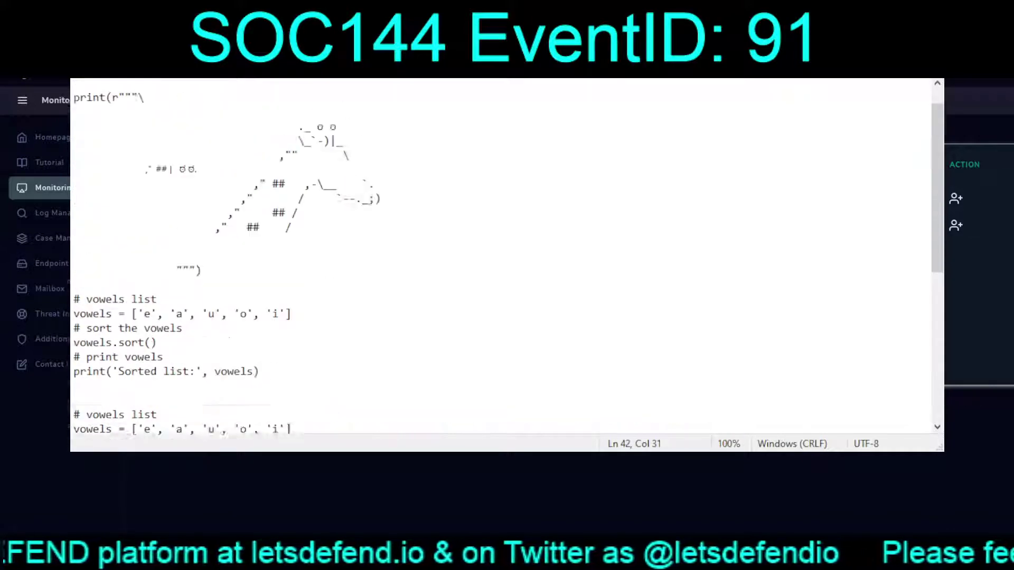
scroll(501, 254, "down", 5)
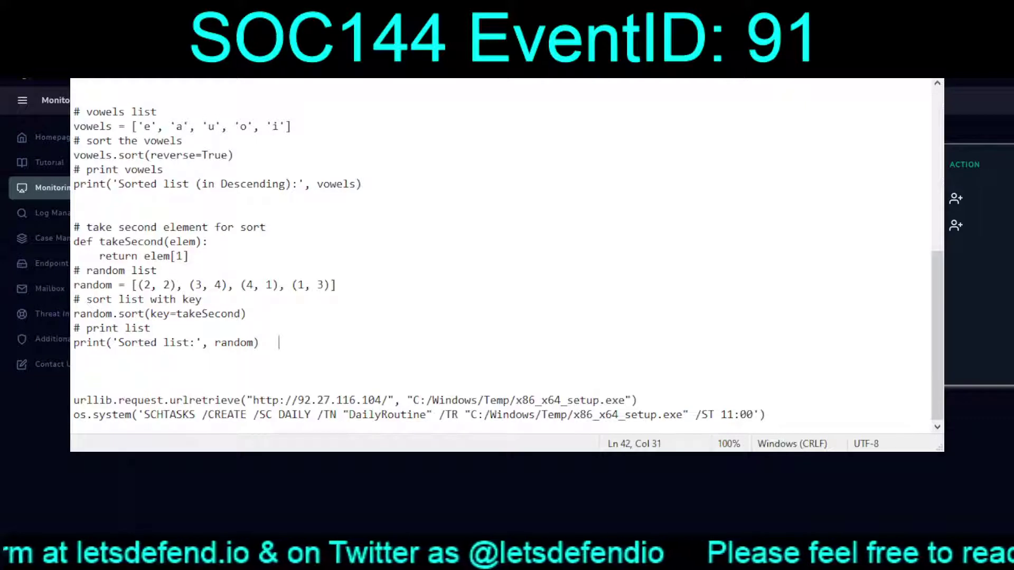
left_click_drag(765, 415, 73, 400)
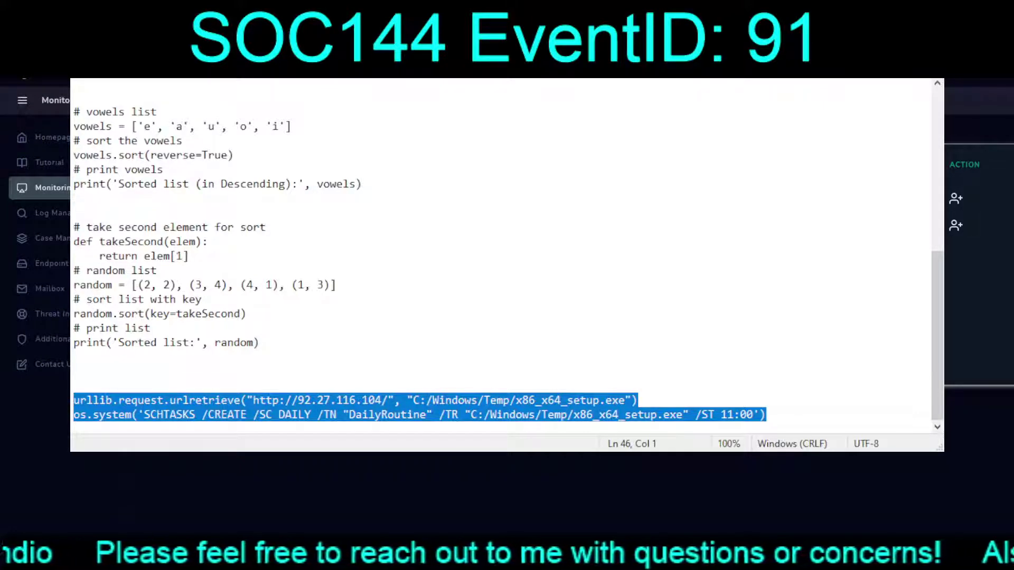
key("alt+F4")
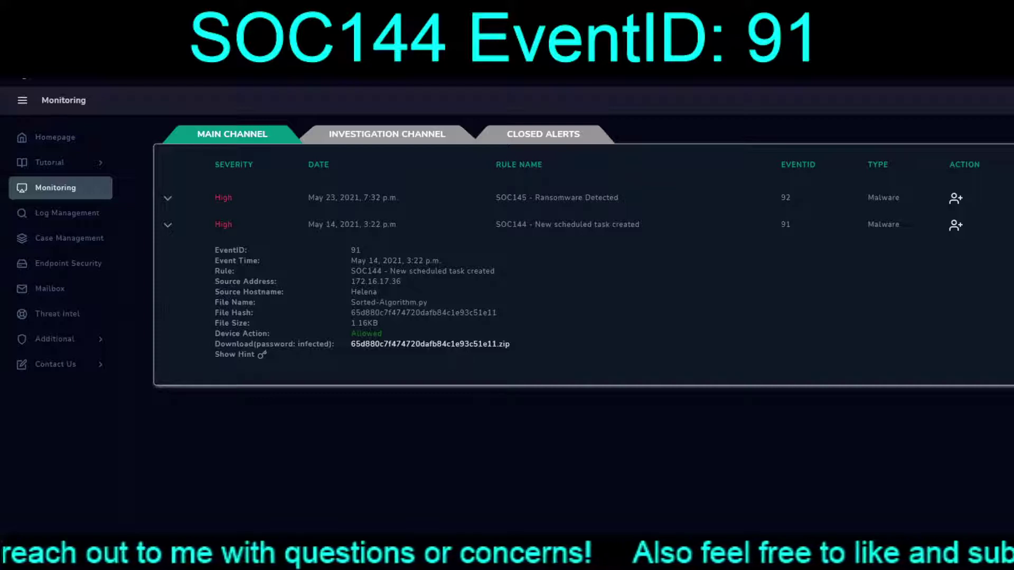
Step: Switch to the VirusTotal report for Sorted-Algorithm.py and review its file name, detections, details and community feedback
key("ctrl+Tab")
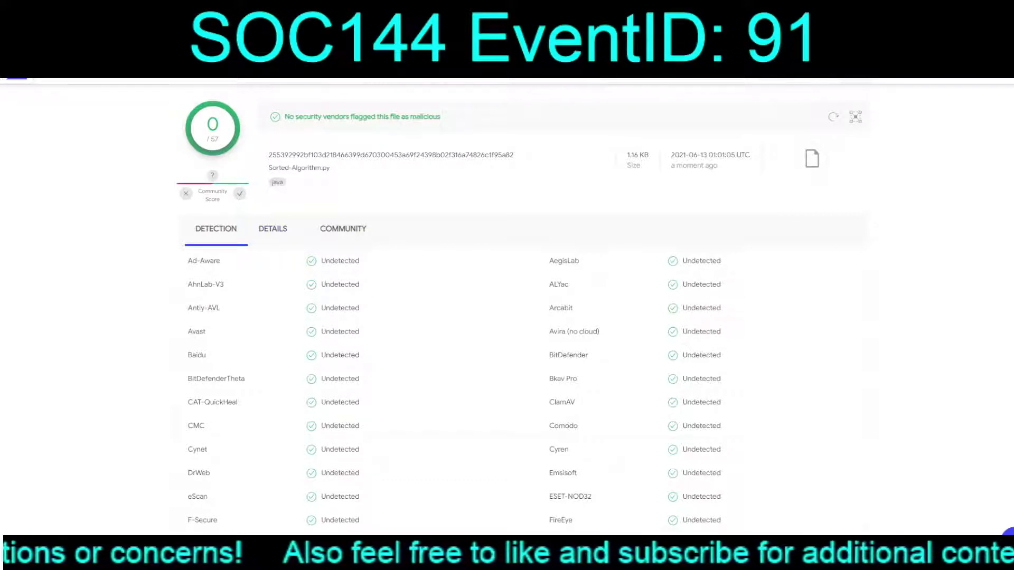
left_click_drag(329, 168, 322, 168)
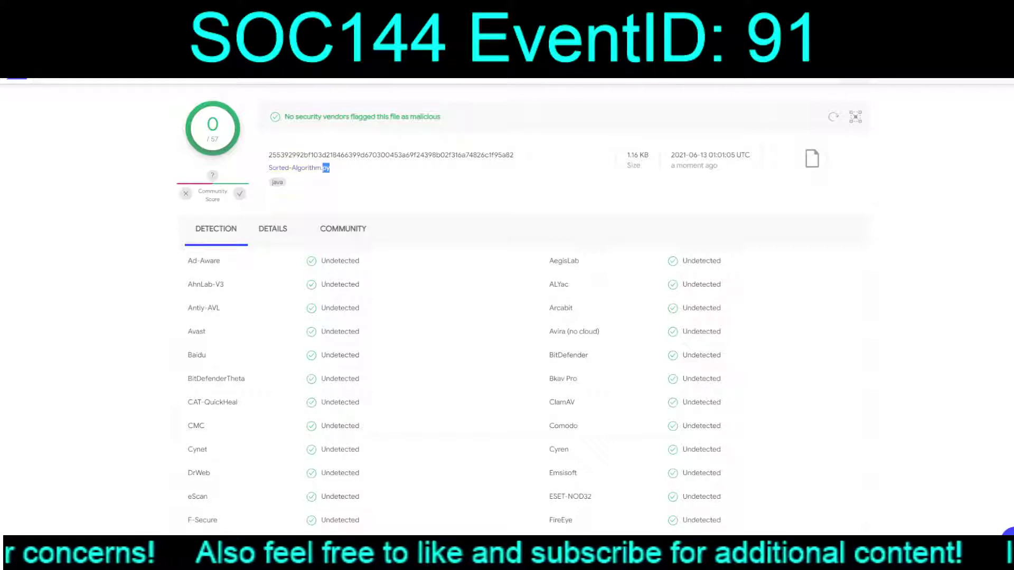
left_click(272, 229)
left_click(343, 229)
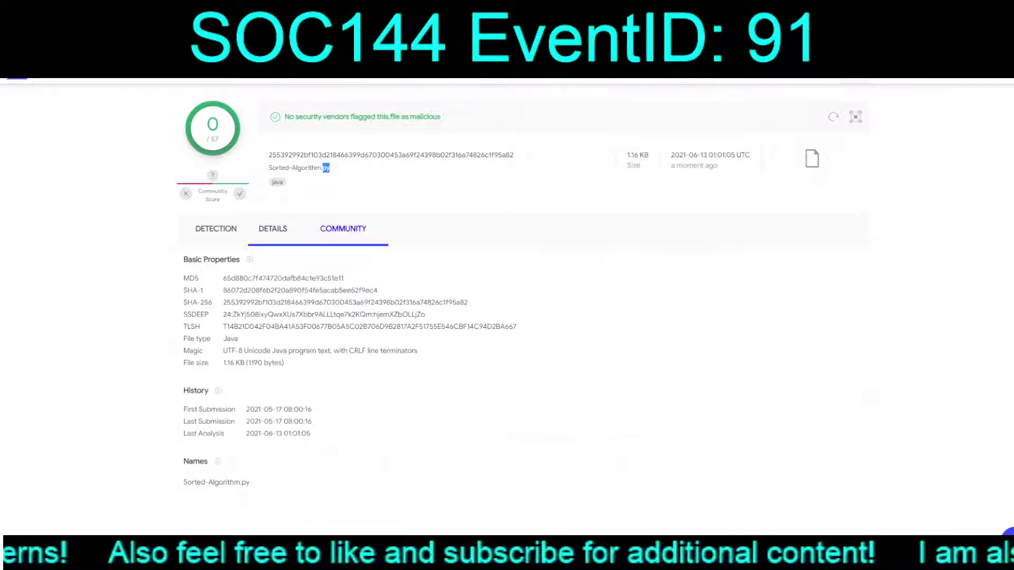
left_click(216, 229)
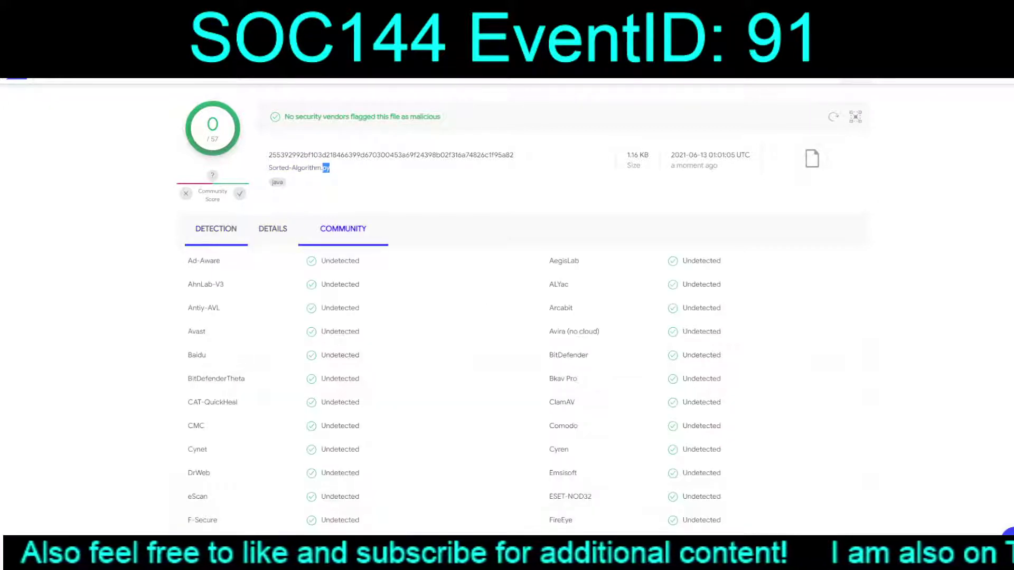
left_click(273, 229)
left_click(343, 229)
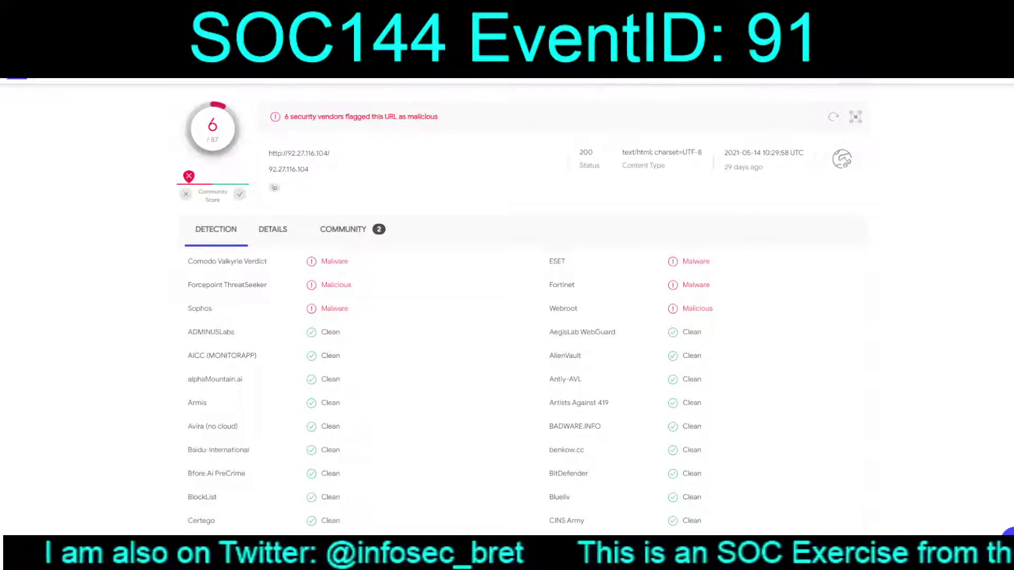
left_click_drag(188, 261, 195, 285)
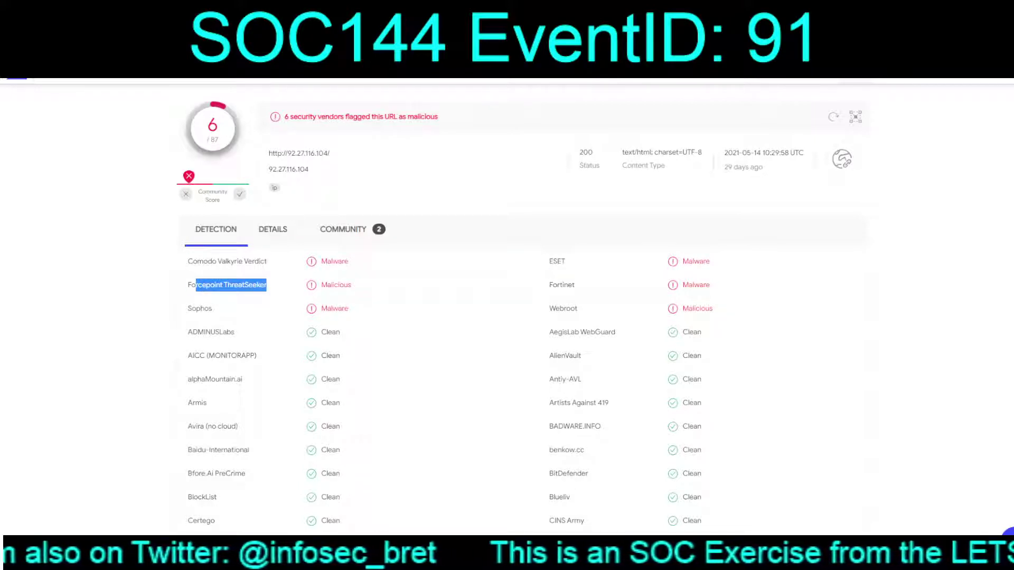
left_click_drag(549, 262, 693, 262)
double_click(696, 285)
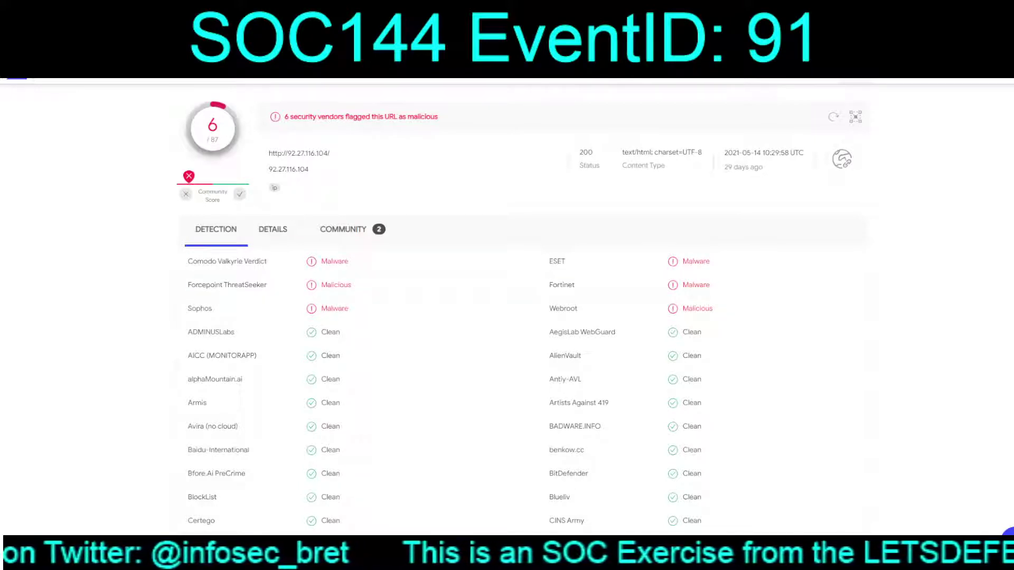
double_click(710, 308)
left_click(711, 308)
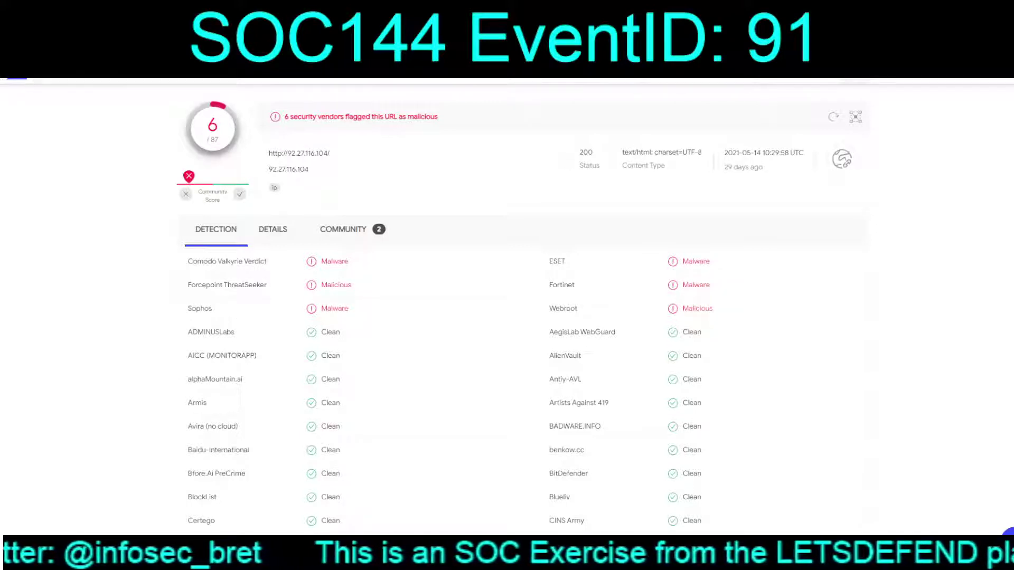
Step: Examine the URL's categories and HTTP response details, and highlight the malware attribution in its community comment
left_click(272, 229)
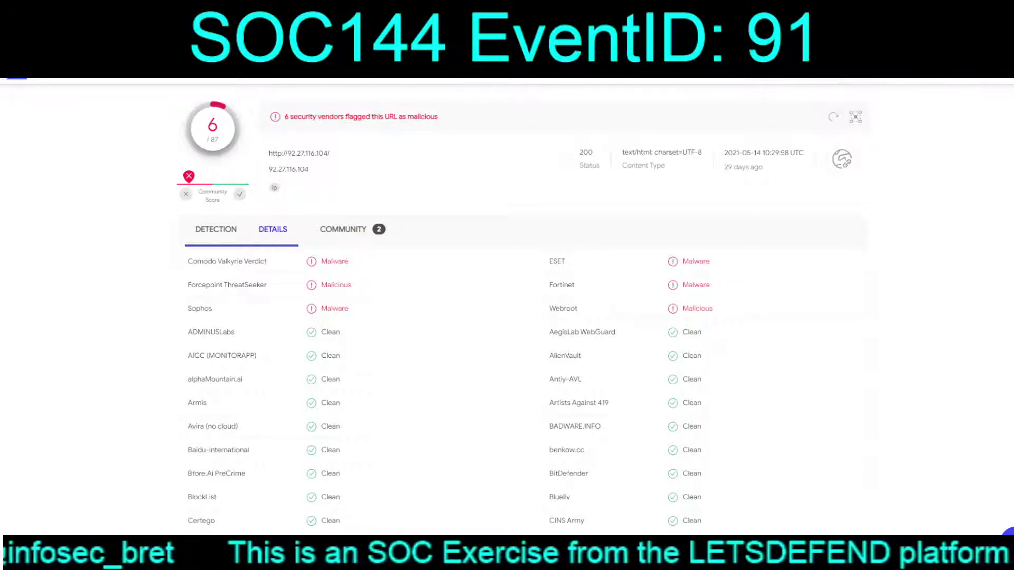
left_click(342, 229)
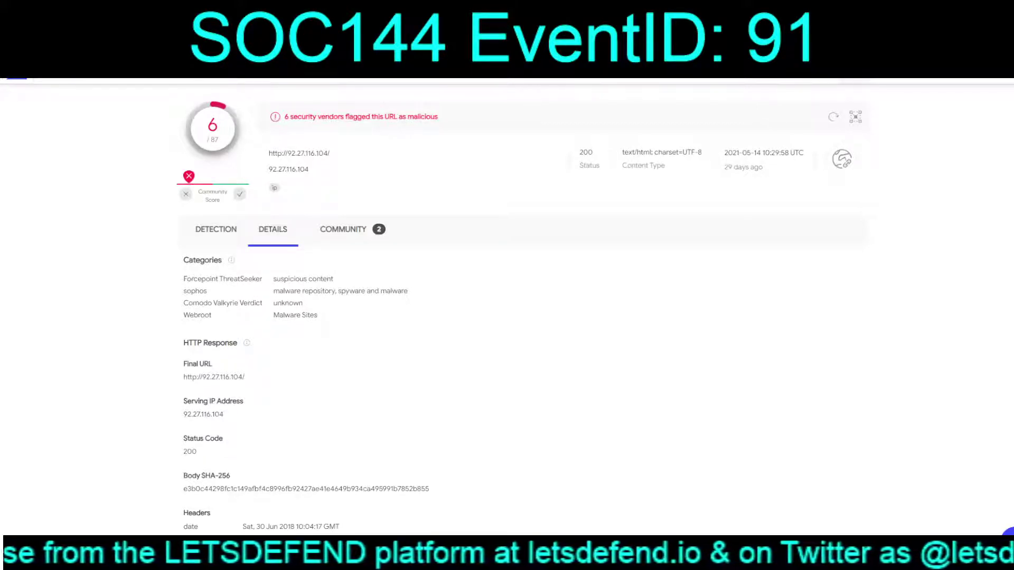
scroll(519, 292, "down", 1)
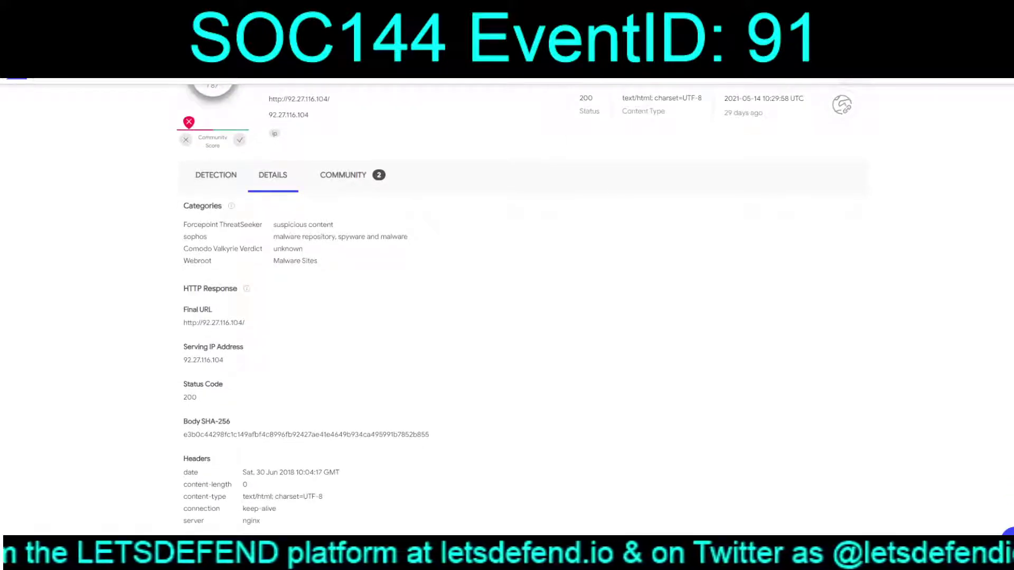
scroll(519, 310, "up", 1)
left_click(342, 229)
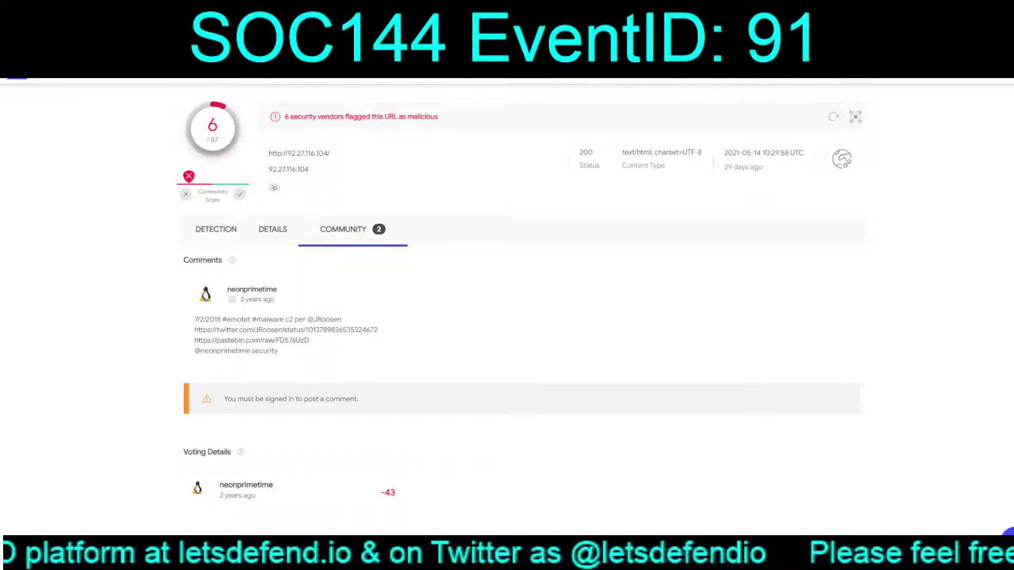
left_click_drag(205, 319, 342, 319)
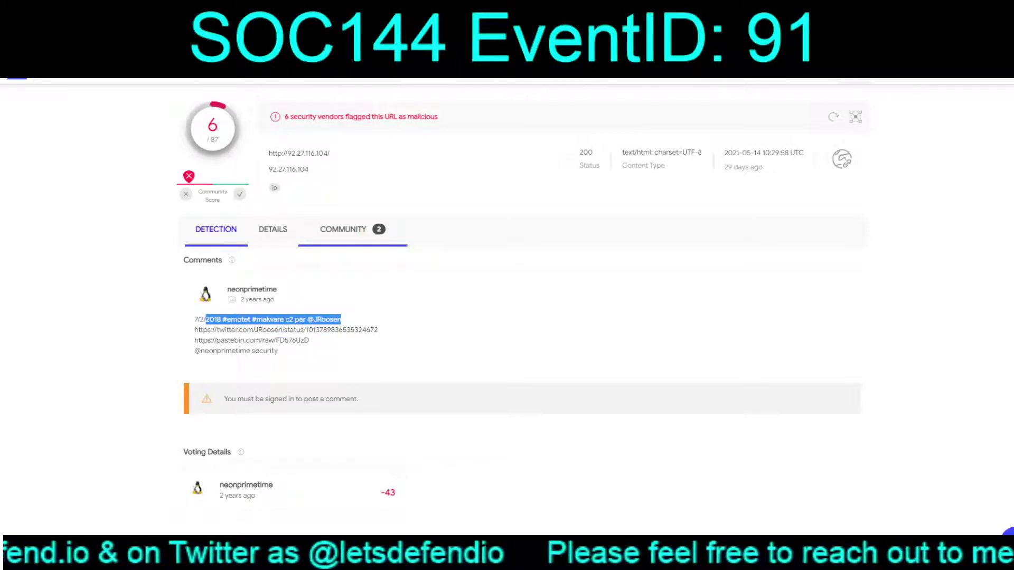
Step: Recheck the URL's detection results and details, and select the Body SHA-256 hash of its HTTP response
left_click(216, 229)
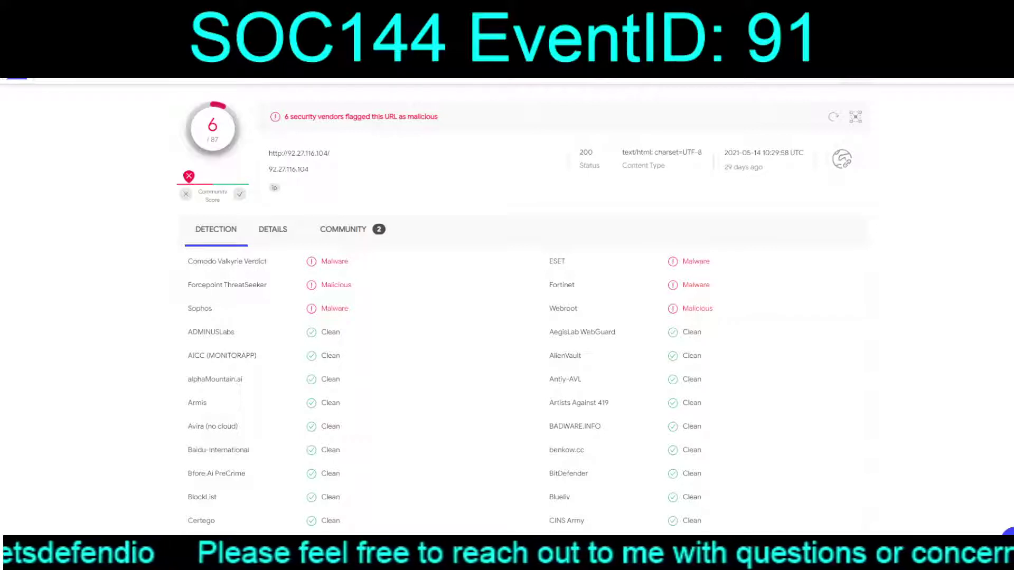
left_click(342, 229)
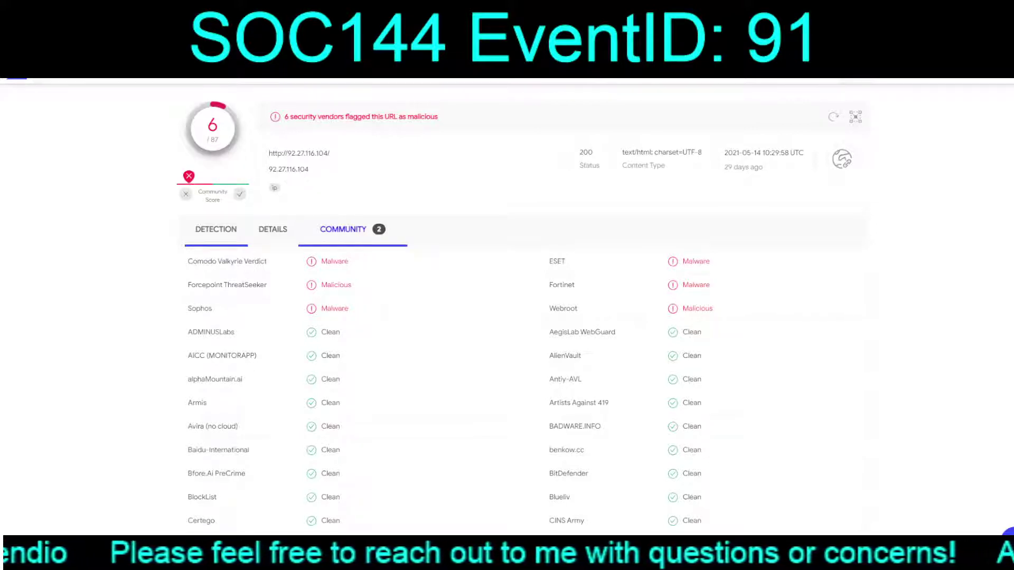
left_click(272, 230)
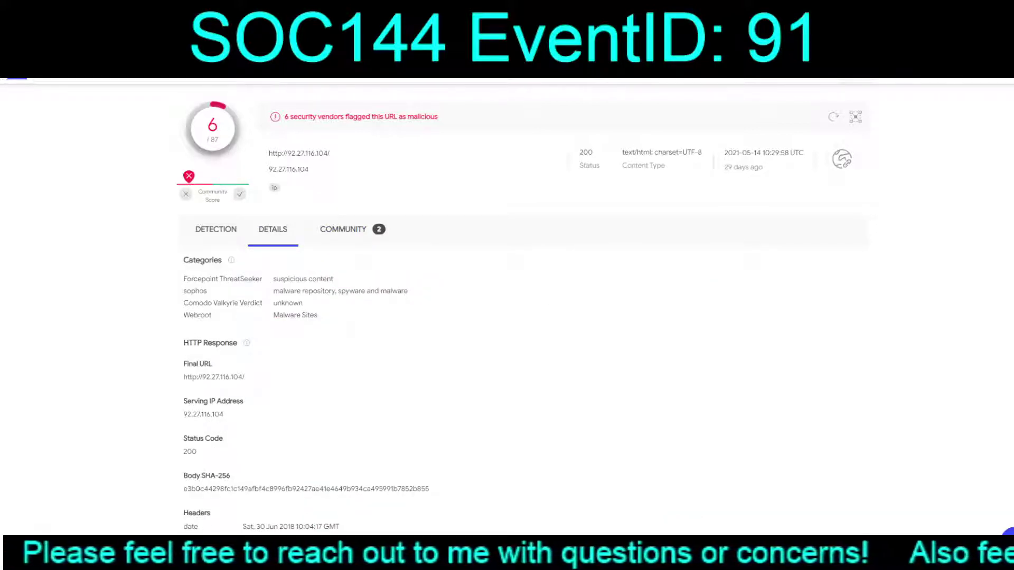
left_click(343, 229)
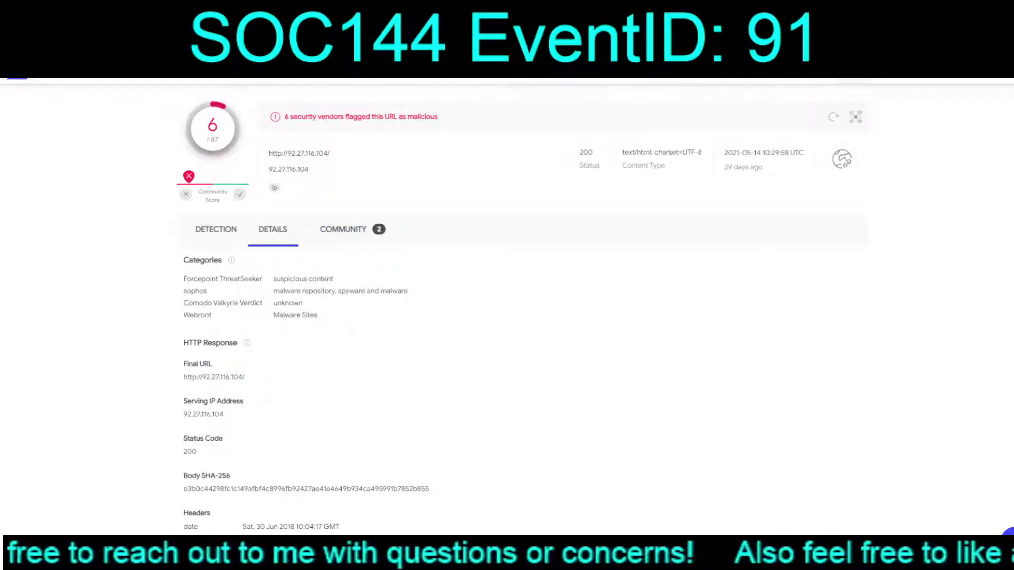
double_click(306, 488)
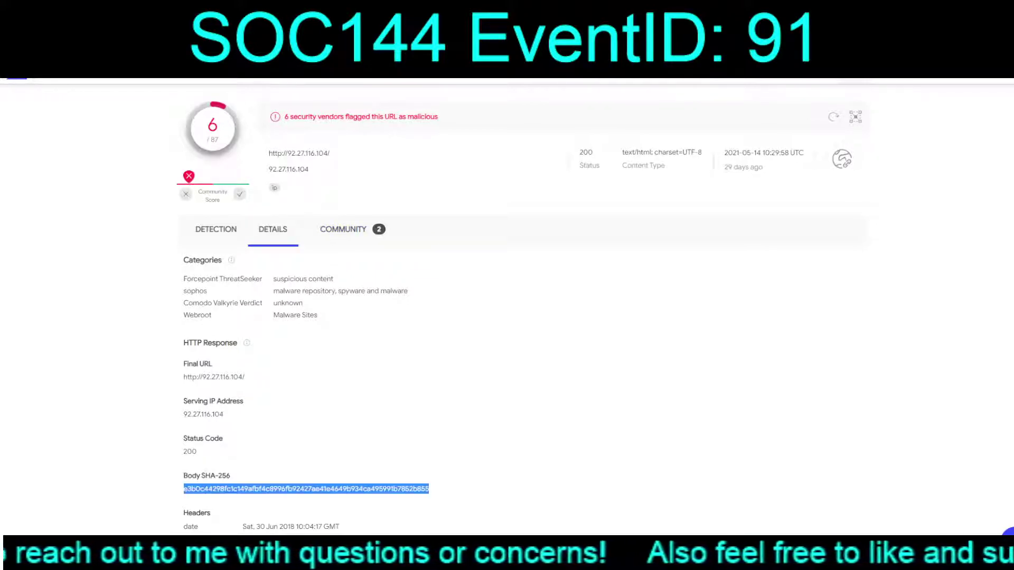
Step: Switch to the VirusTotal report for the response body's SHA-256 hash and review its vendor results and file summary
key("ctrl+Tab")
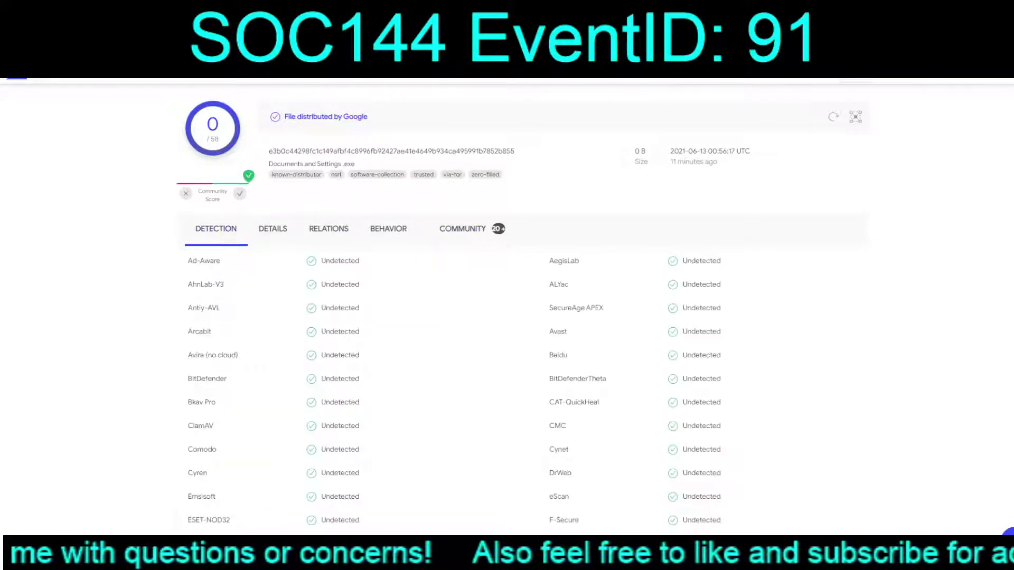
scroll(507, 317, "down", 10)
scroll(507, 317, "up", 10)
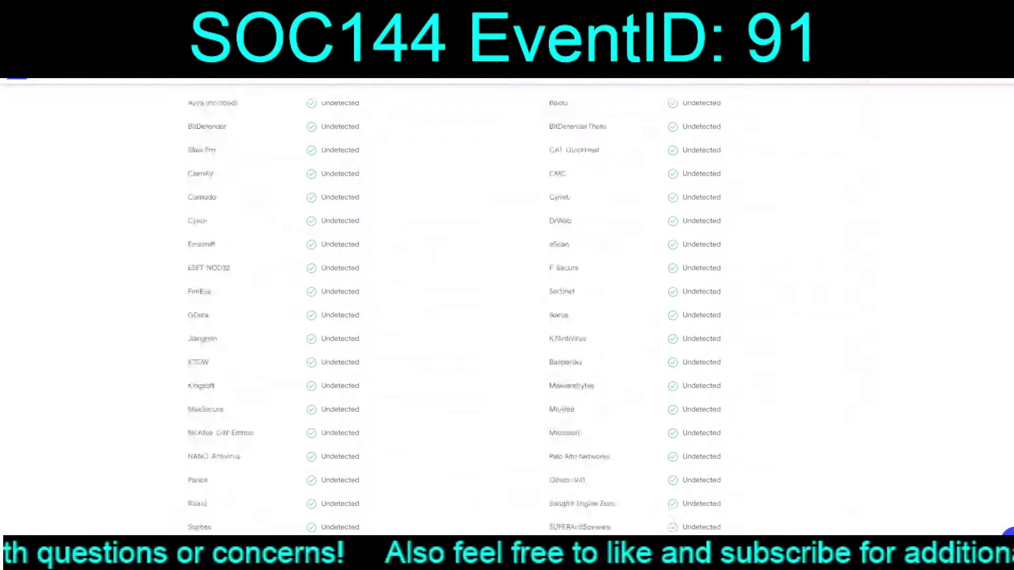
mouse_move(325, 117)
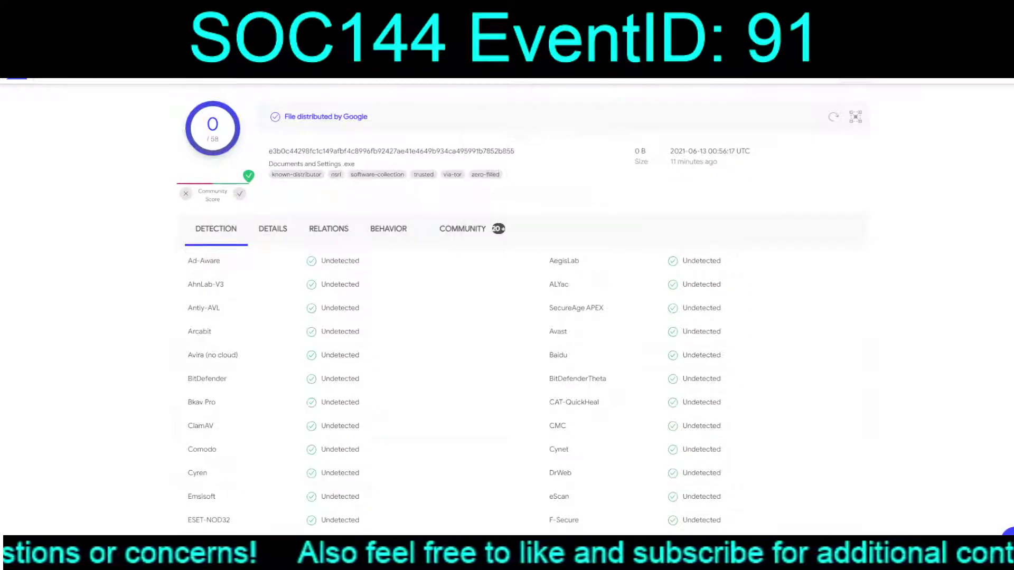
left_click_drag(750, 151, 269, 151)
left_click(264, 151)
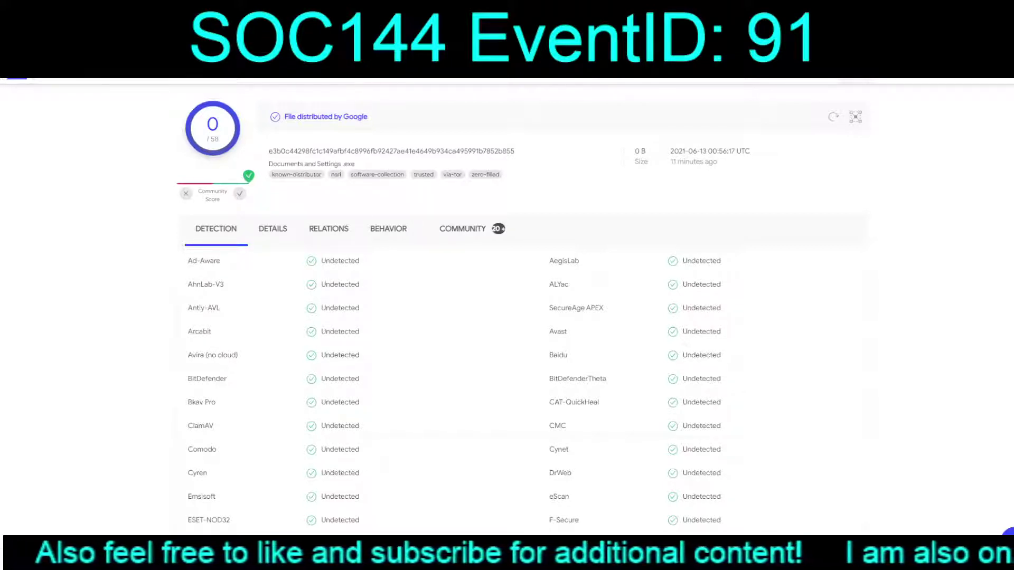
Step: Switch to the Hybrid Analysis report for Sorted-Algorithm.py and review its anti-virus results, related reports and Falcon Sandbox reports
key("ctrl+Tab")
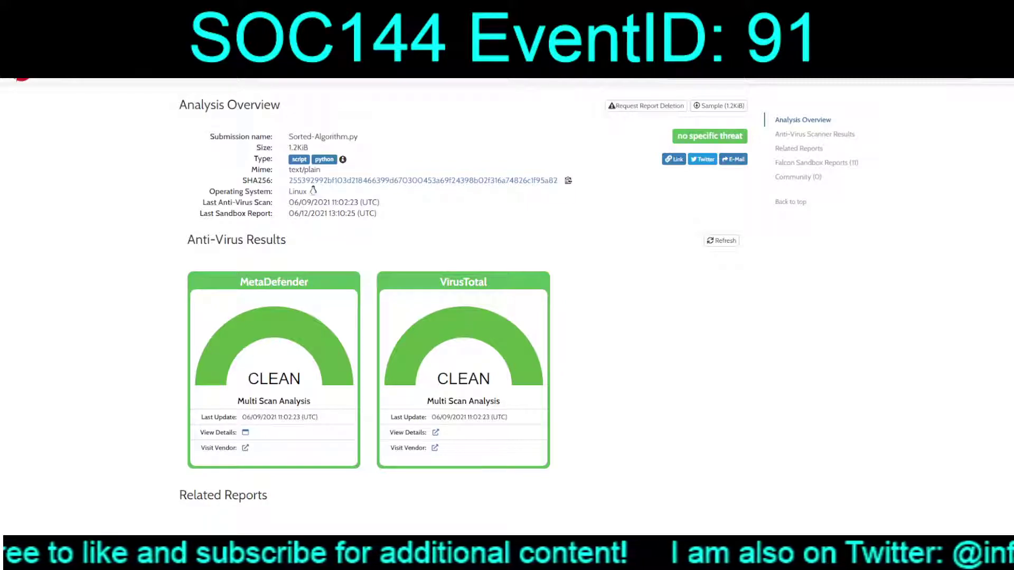
scroll(465, 306, "down", 7)
scroll(465, 306, "down", 6)
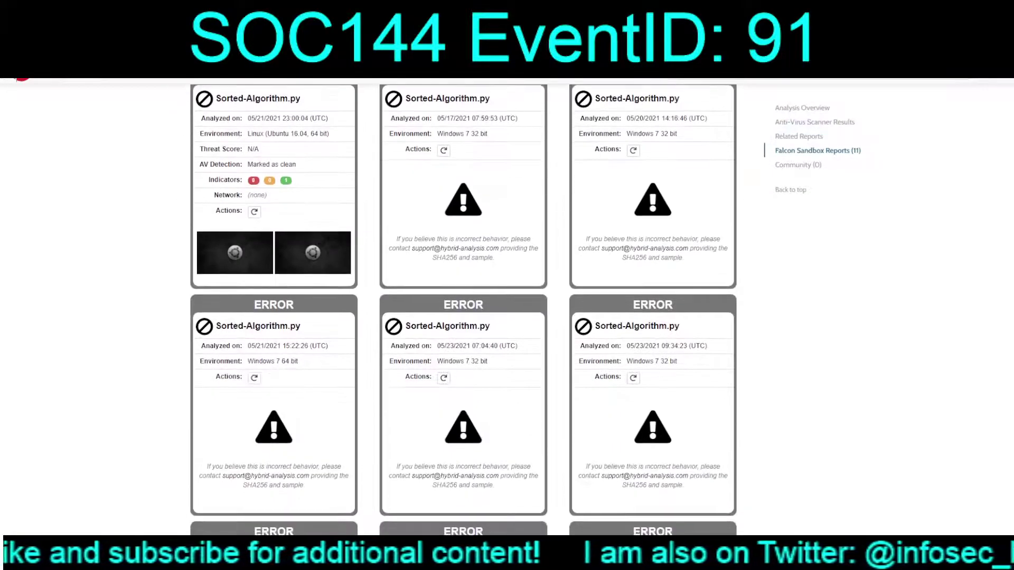
scroll(464, 296, "down", 12)
scroll(464, 295, "up", 7)
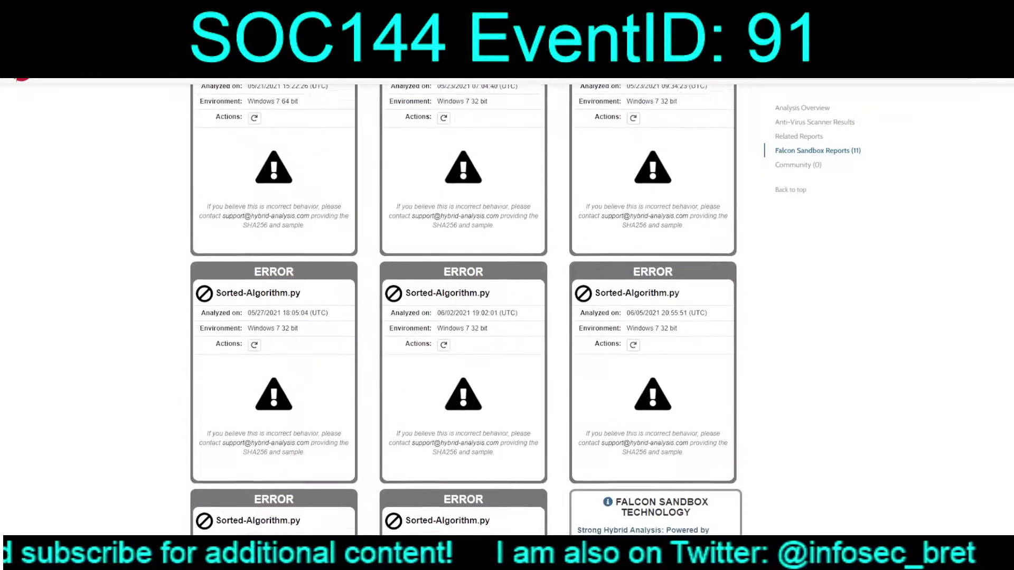
scroll(465, 296, "up", 6)
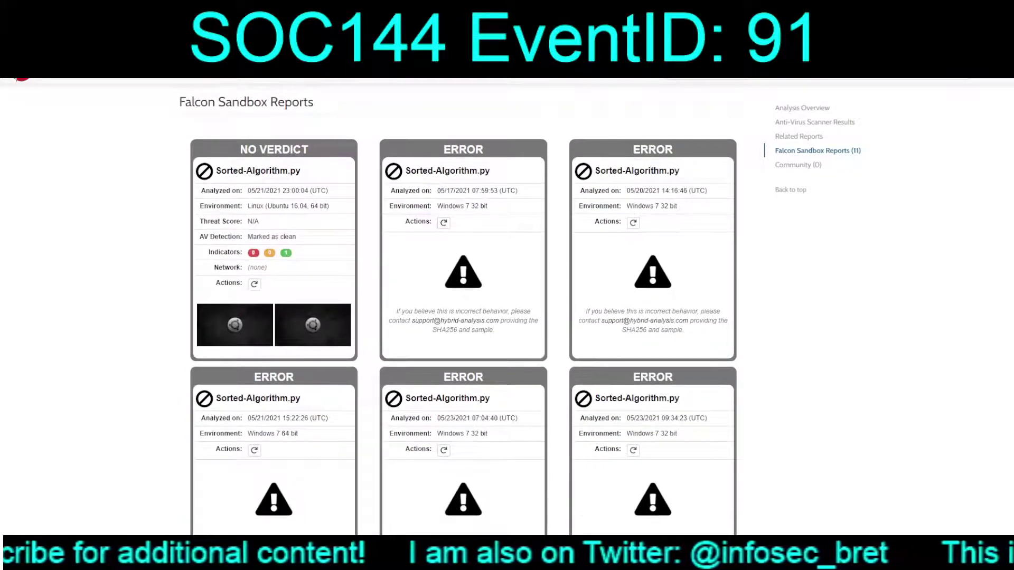
scroll(465, 301, "up", 1)
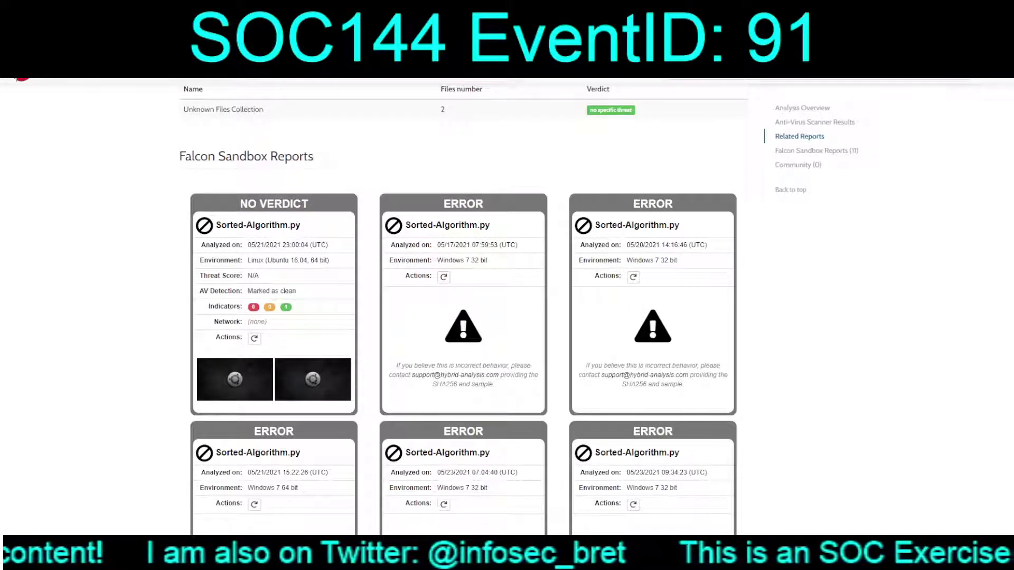
scroll(400, 98, "down", 5)
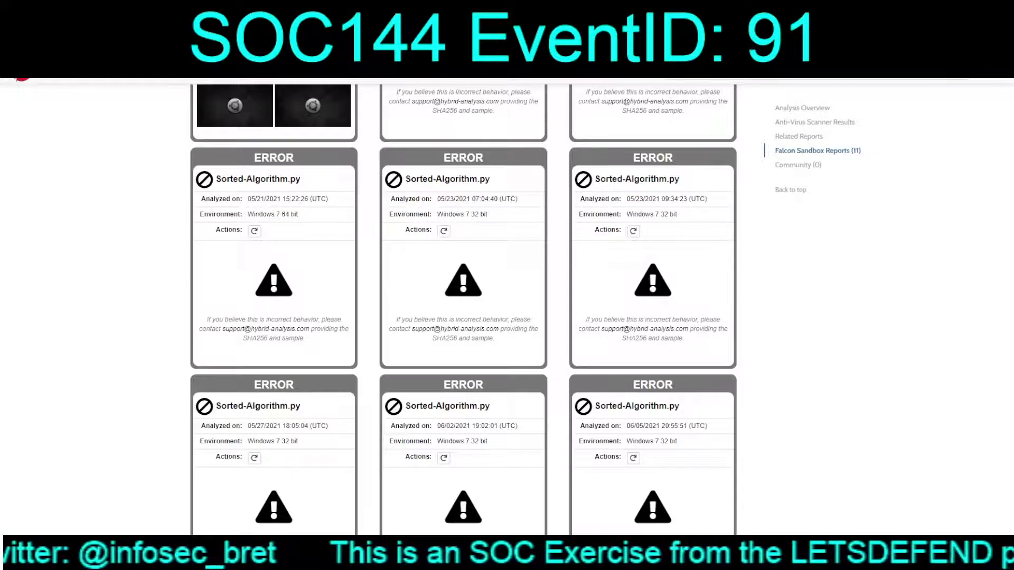
scroll(463, 310, "up", 15)
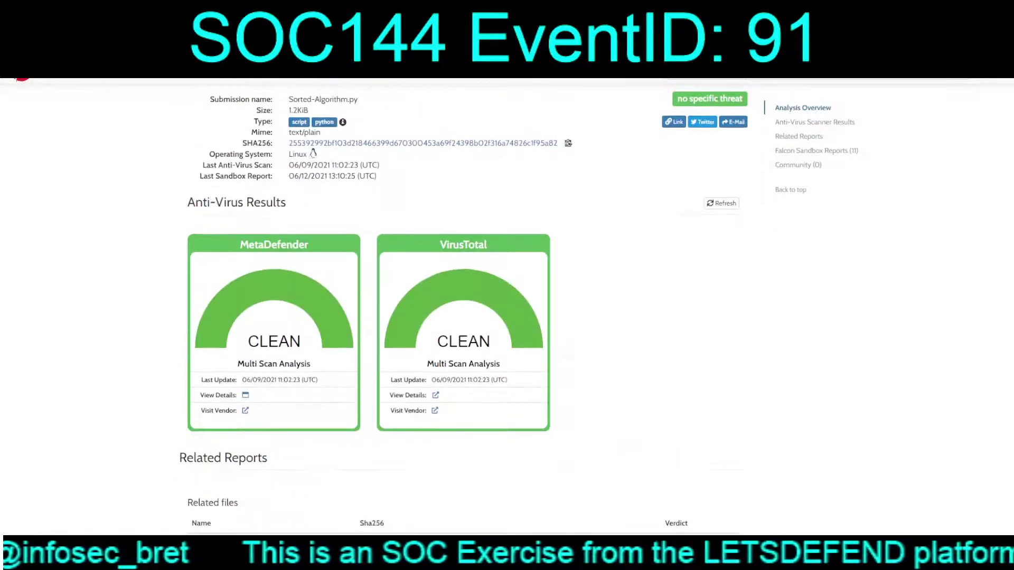
scroll(462, 295, "up", 1)
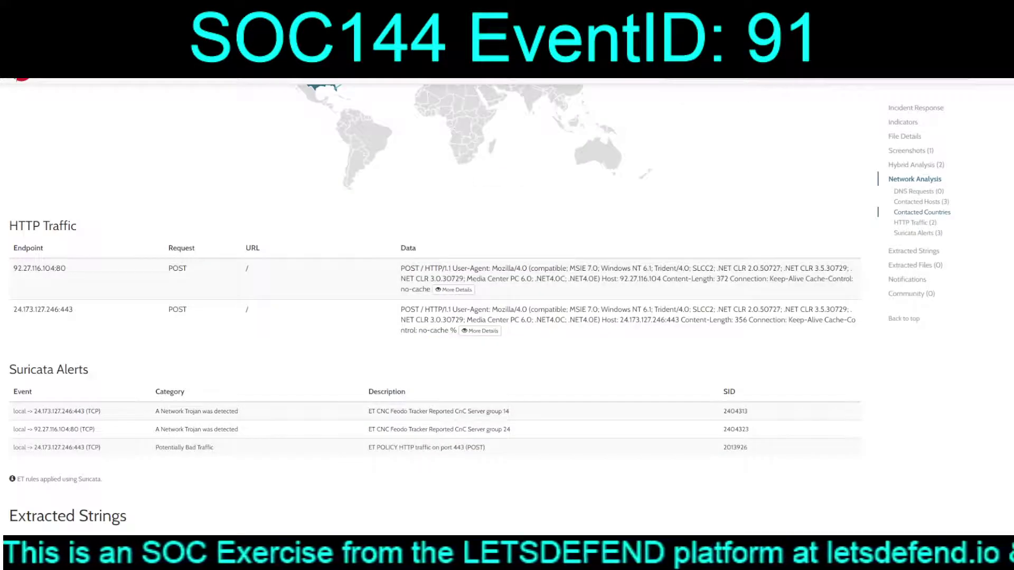
Step: Examine the sandbox report's network analysis, covering contacted hosts, contacted countries, HTTP traffic and Suricata alerts
scroll(435, 310, "up", 20)
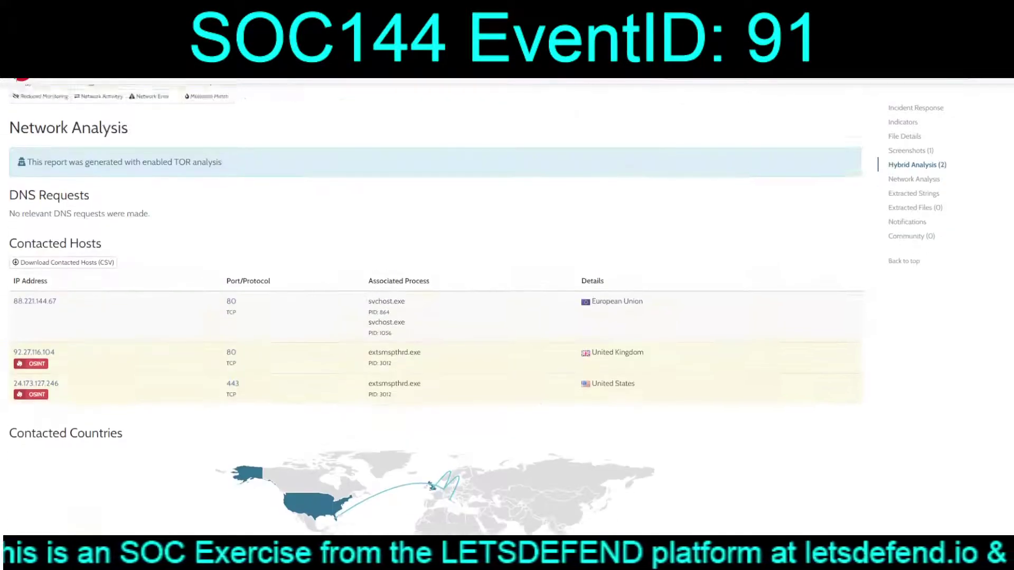
scroll(435, 310, "down", 6)
scroll(436, 307, "down", 10)
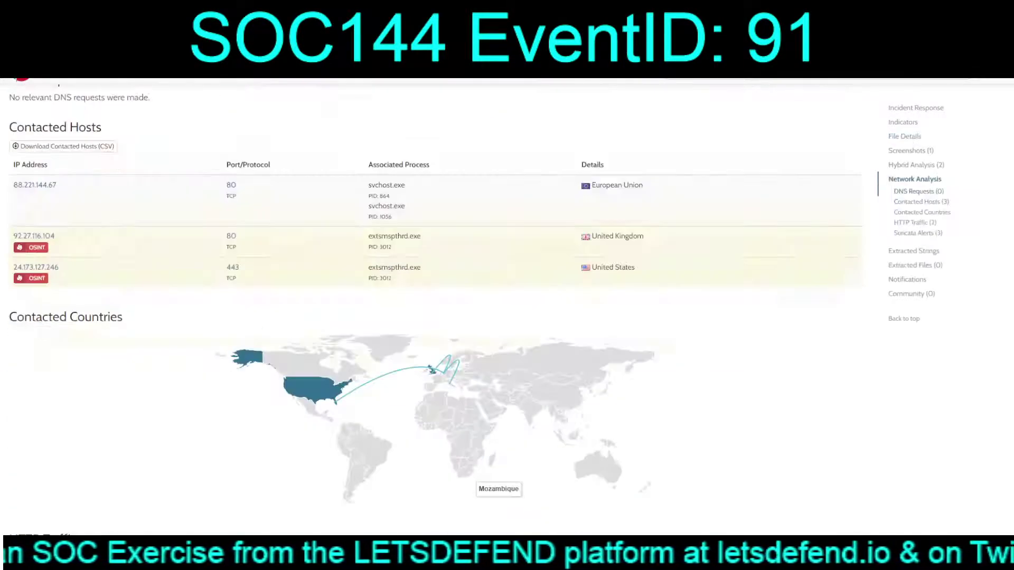
scroll(436, 307, "up", 4)
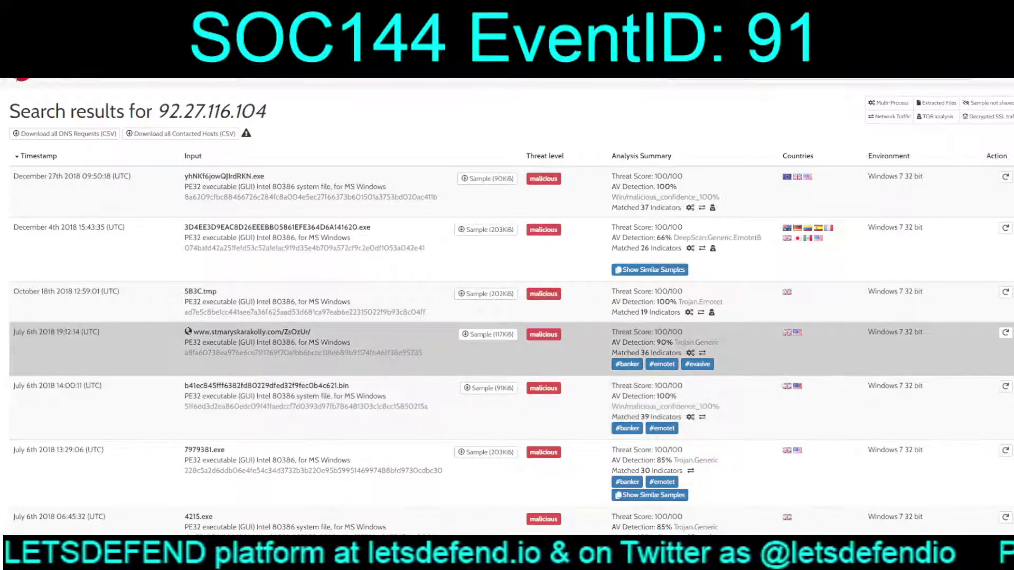
Step: Review the Hybrid Analysis search results listing samples associated with the IP address 92.27.116.104
scroll(507, 306, "down", 15)
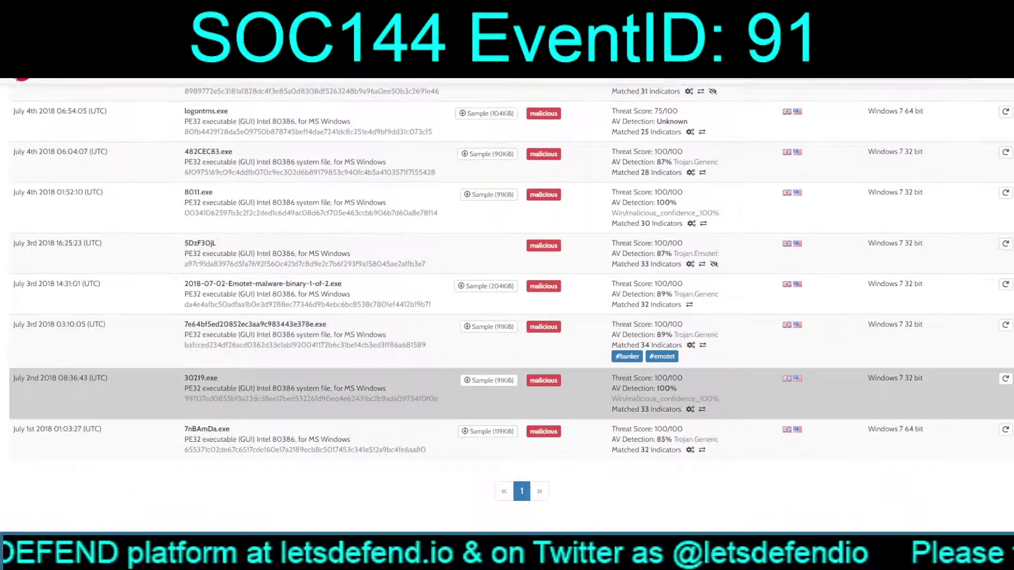
scroll(507, 306, "up", 4)
scroll(507, 343, "up", 10)
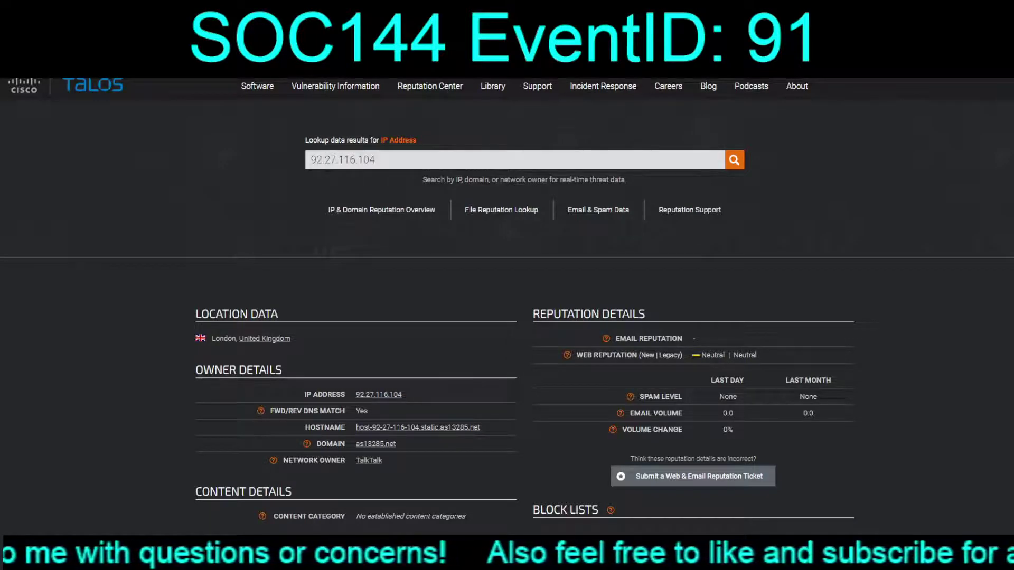
Step: Review the Cisco Talos lookup for 92.27.116.104, highlighting its block list status and checking its WHOIS record
scroll(507, 296, "down", 6)
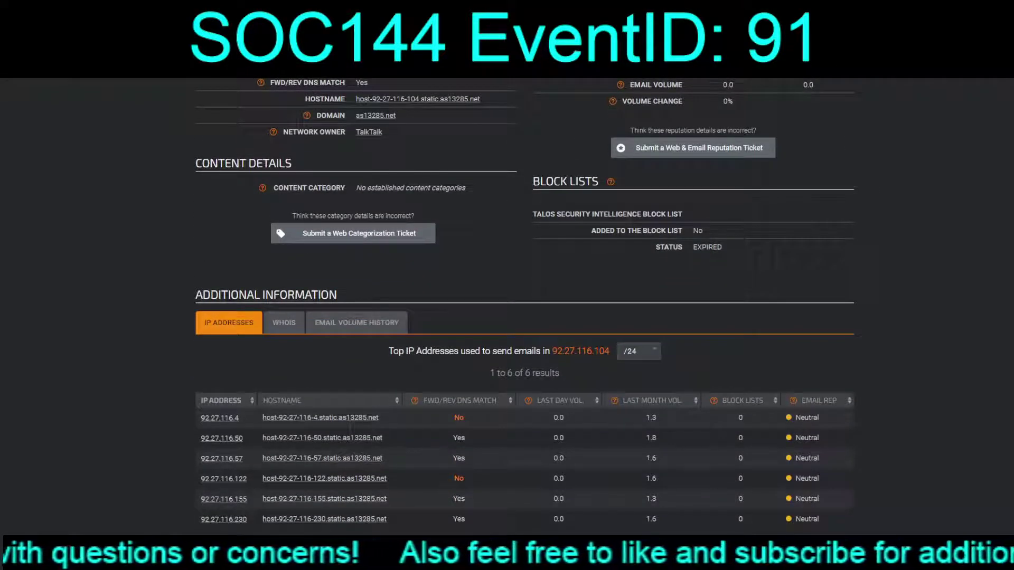
left_click_drag(723, 247, 656, 247)
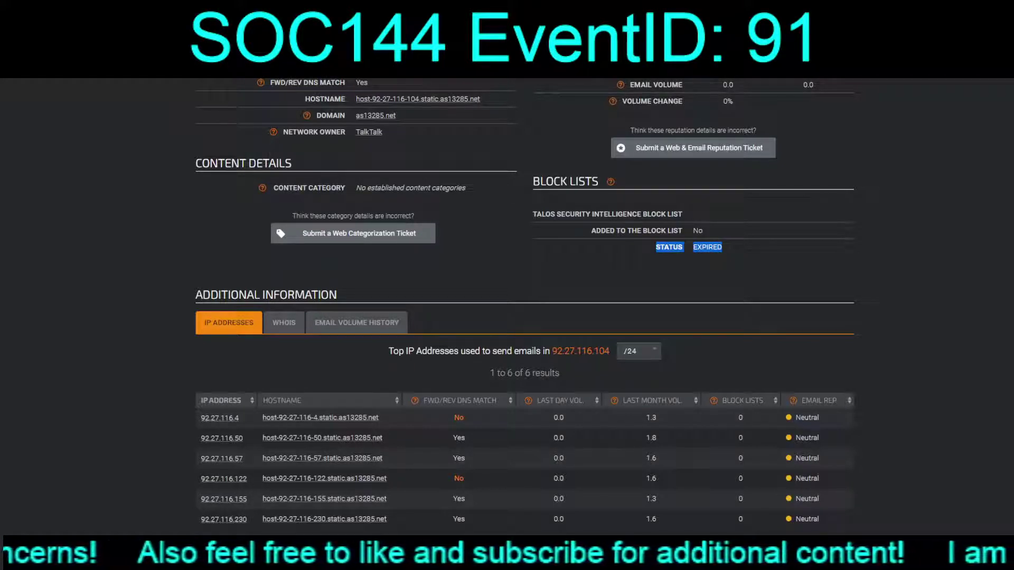
left_click(284, 323)
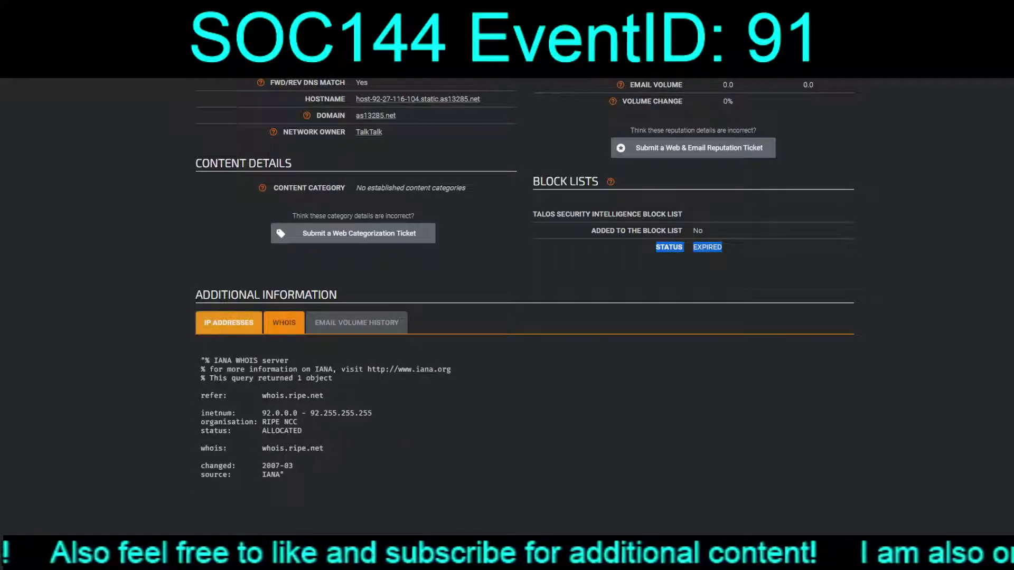
left_click(231, 322)
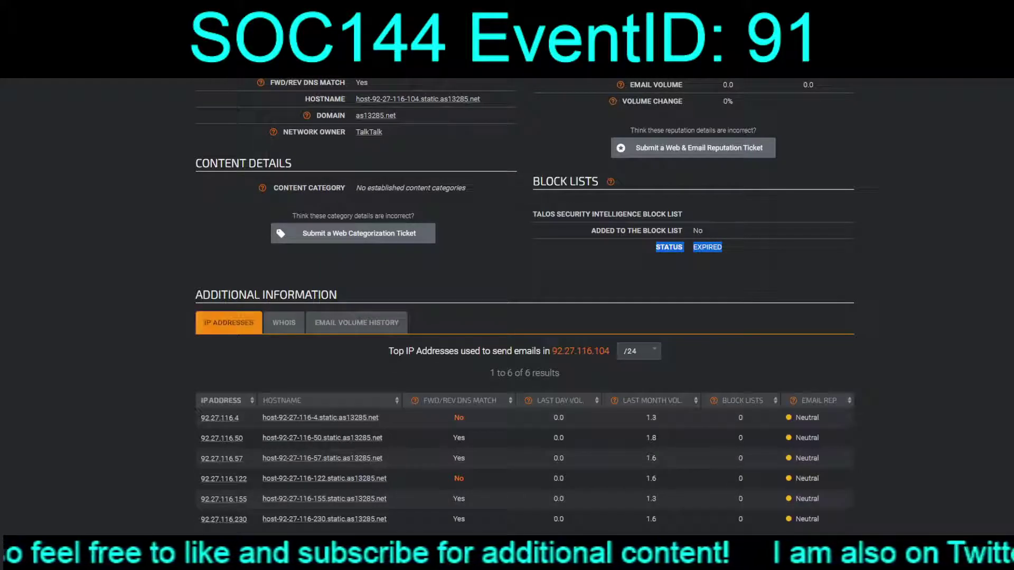
key("ctrl+Tab")
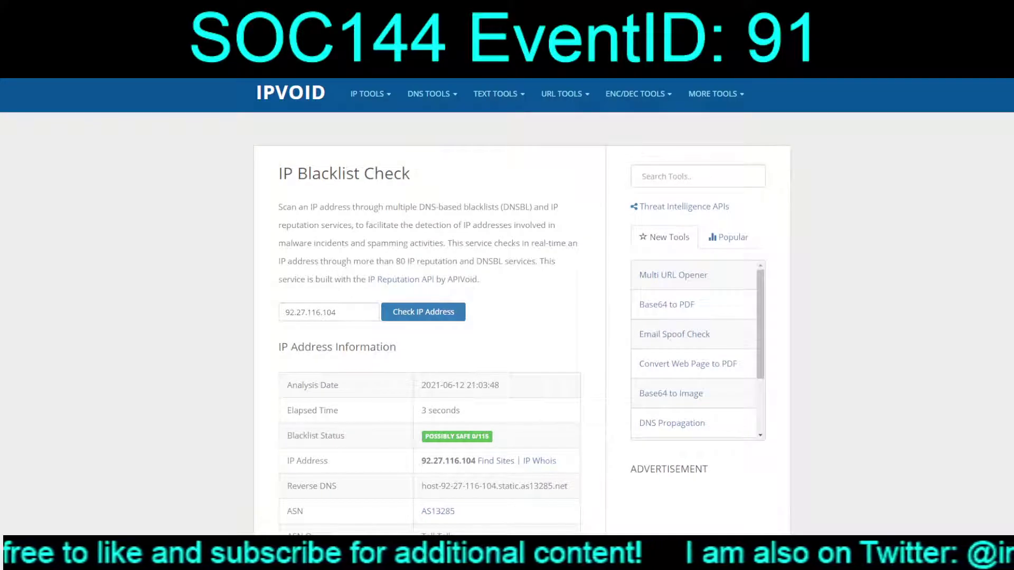
scroll(507, 307, "down", 10)
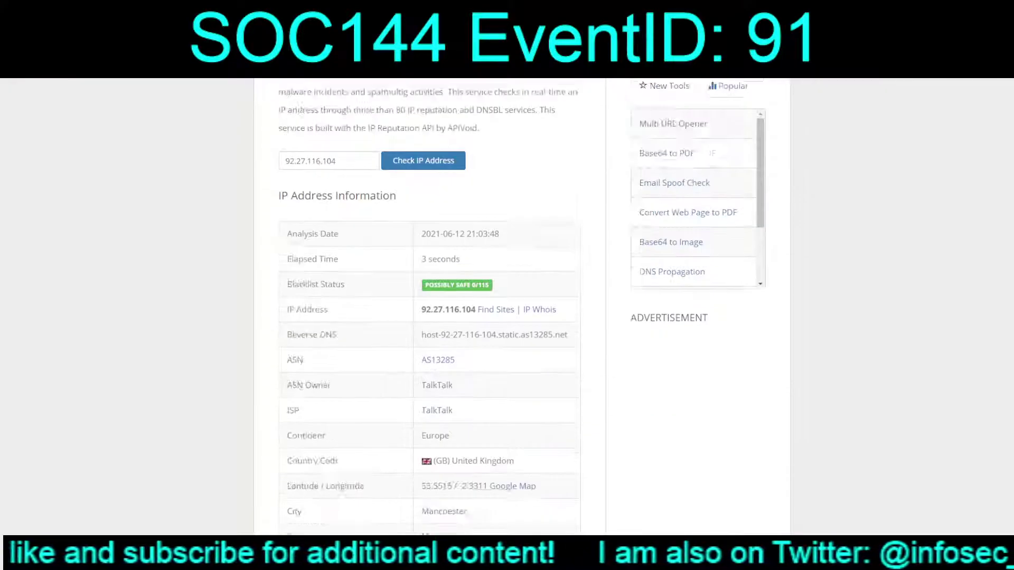
scroll(507, 307, "down", 5)
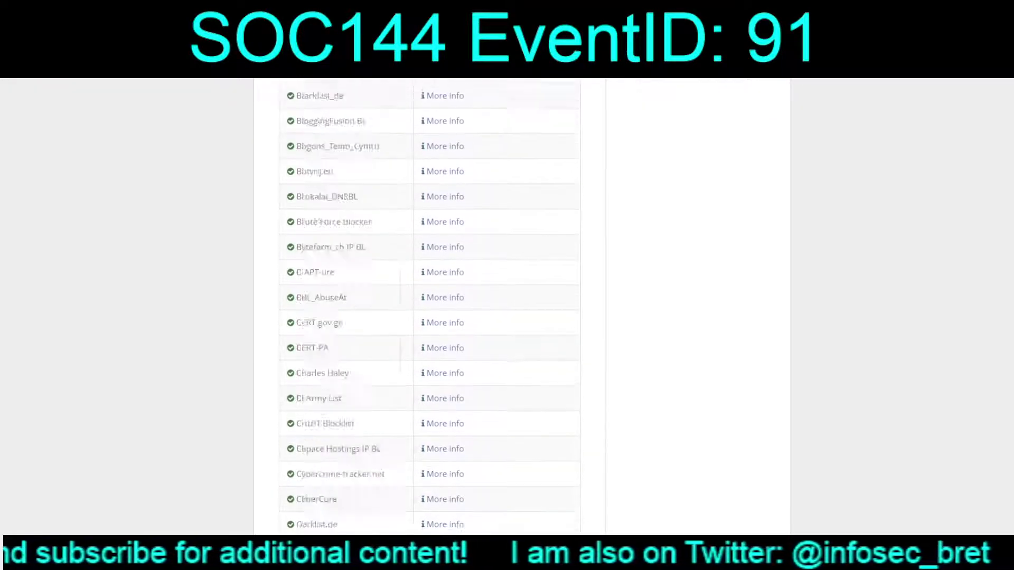
scroll(507, 306, "up", 15)
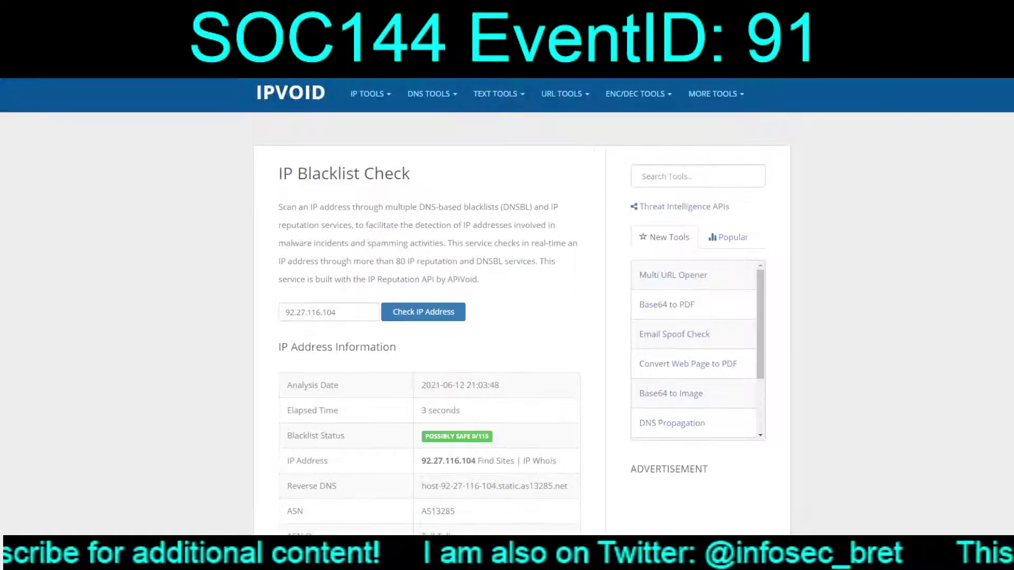
Step: Switch to the IBM X-Force report for 92.27.116.104 and examine its timeline, passive DNS, malware and subnet sections
key("ctrl+Tab")
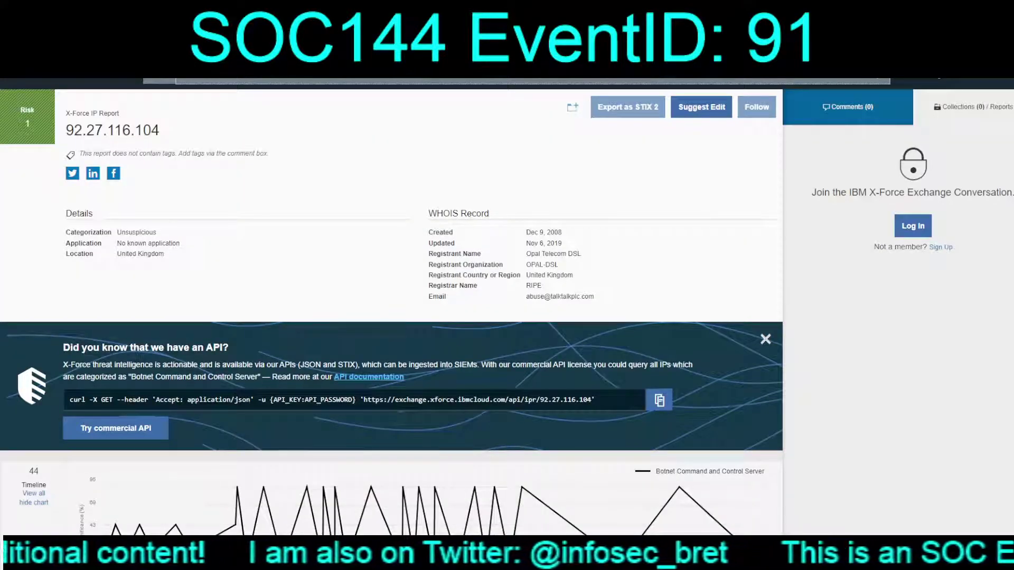
scroll(391, 298, "down", 5)
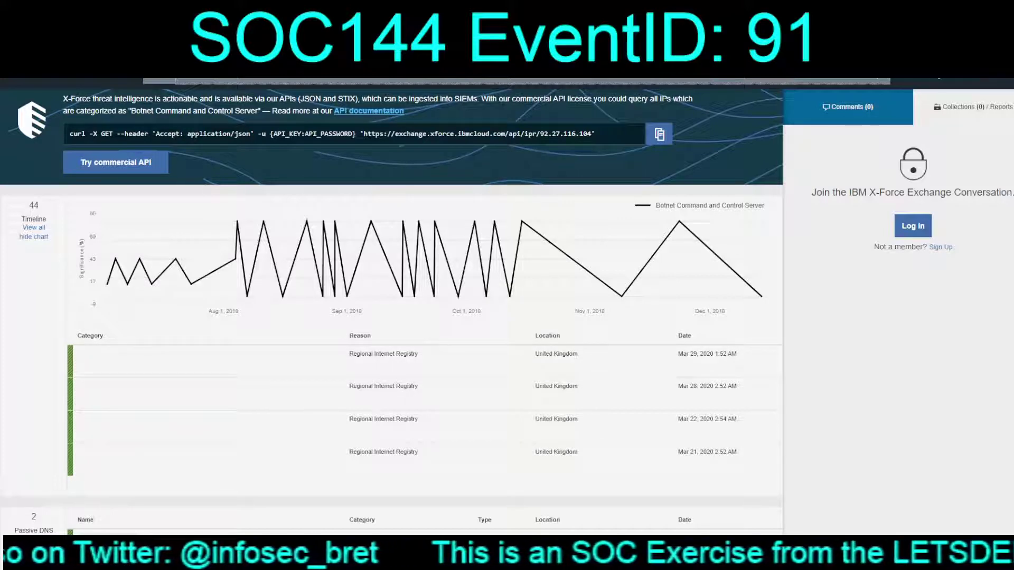
scroll(390, 306, "down", 4)
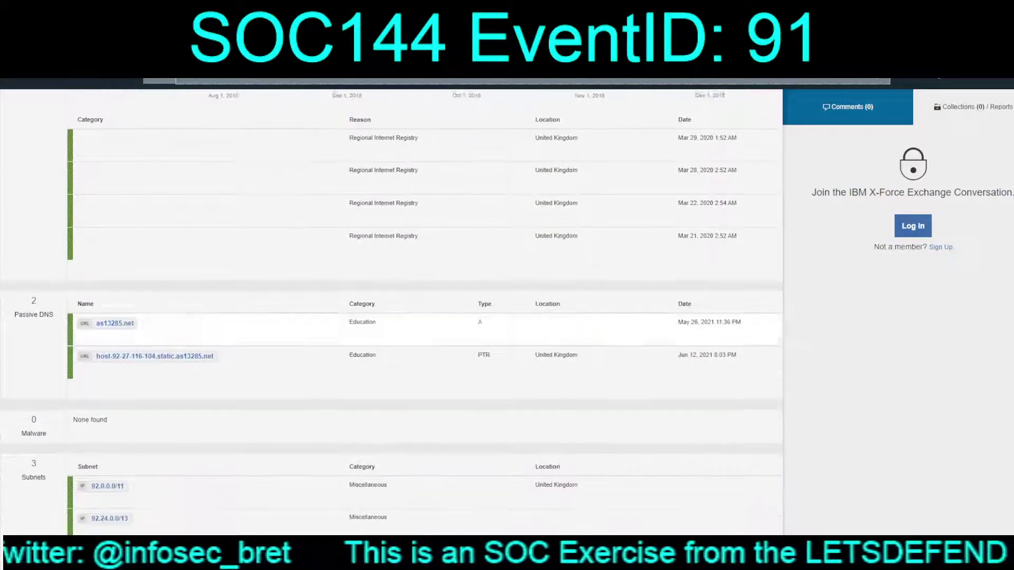
scroll(390, 306, "down", 6)
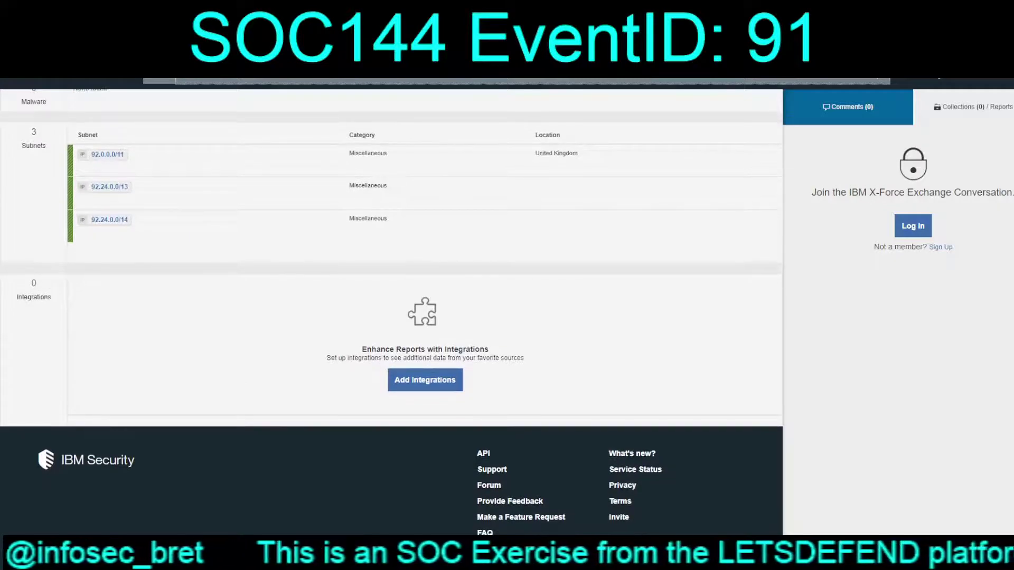
Step: Switch to the AlienVault OTX page for 92.27.116.104 and review its associated URLs and files
key("ctrl+Tab")
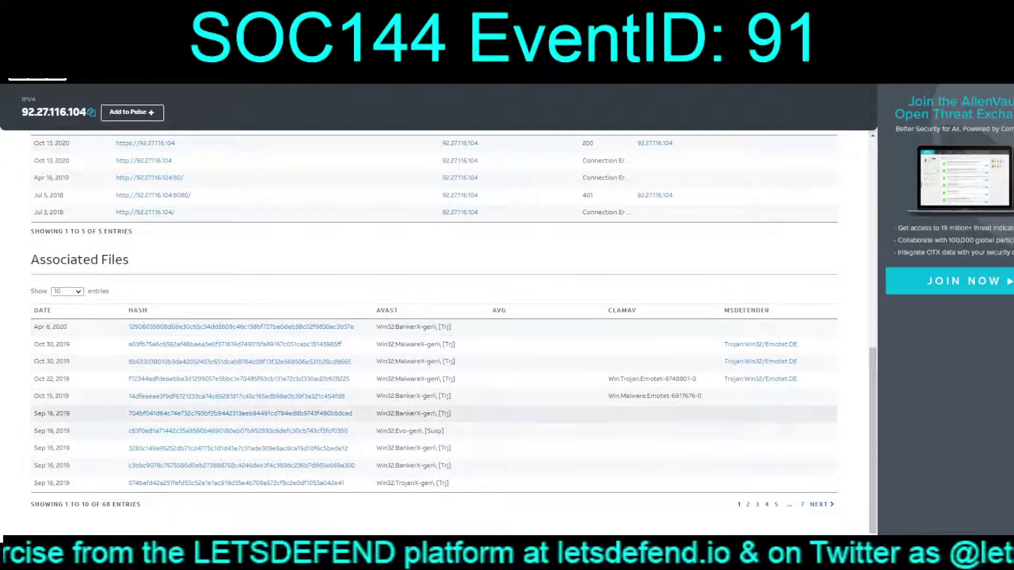
scroll(433, 317, "up", 5)
scroll(433, 316, "up", 4)
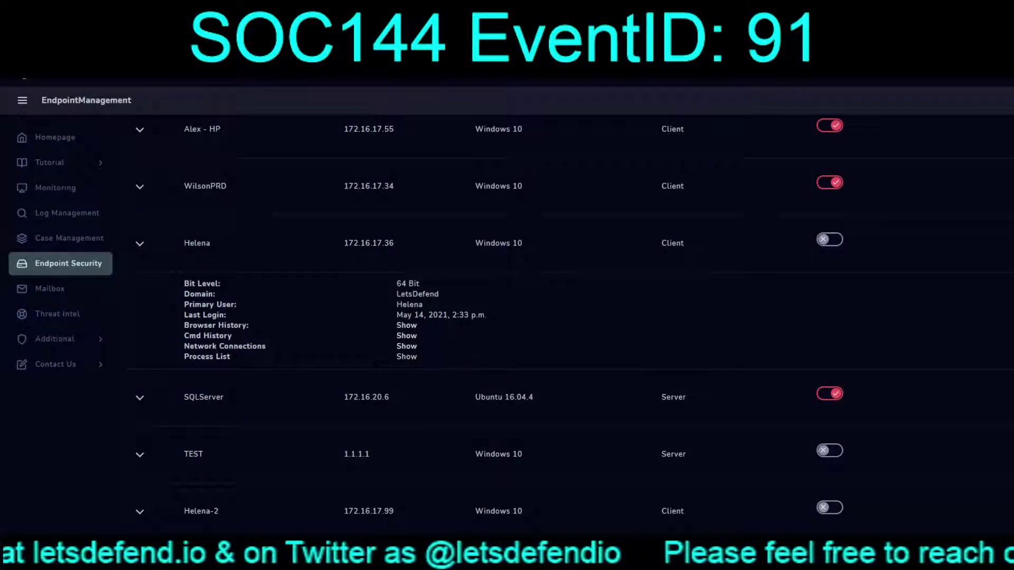
Step: Open the process history of endpoint 172.16.17.36, expand TiWorker.exe, and highlight x86_x64_setup.exe in the schtasks.exe command line
left_click(406, 356)
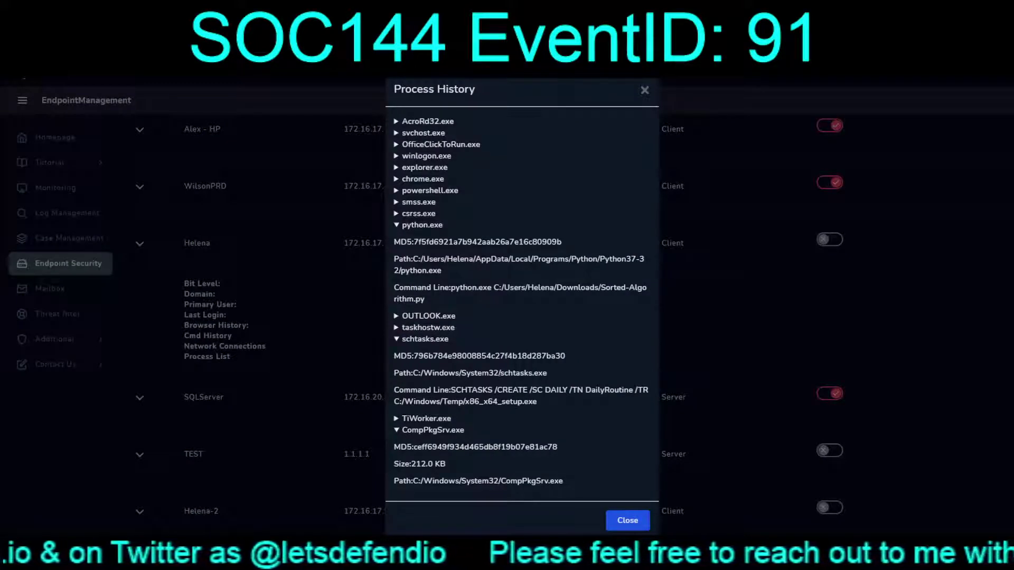
triple_click(459, 402)
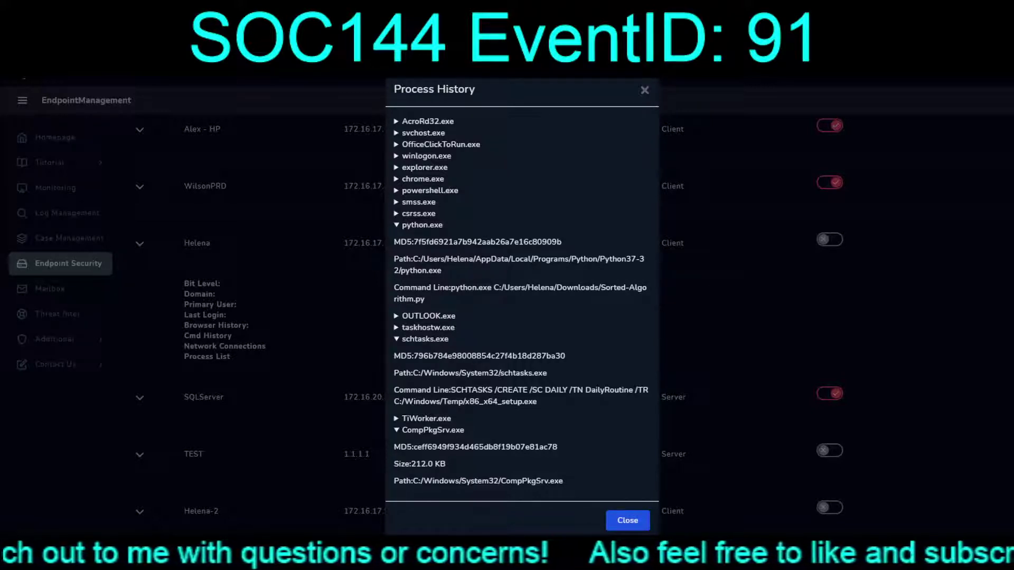
left_click(426, 419)
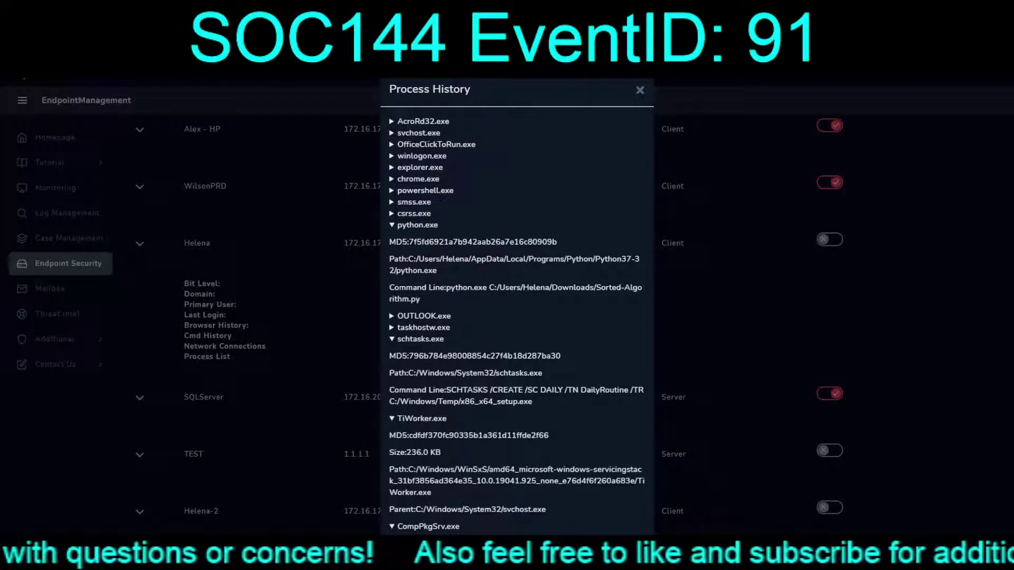
left_click_drag(461, 402, 532, 402)
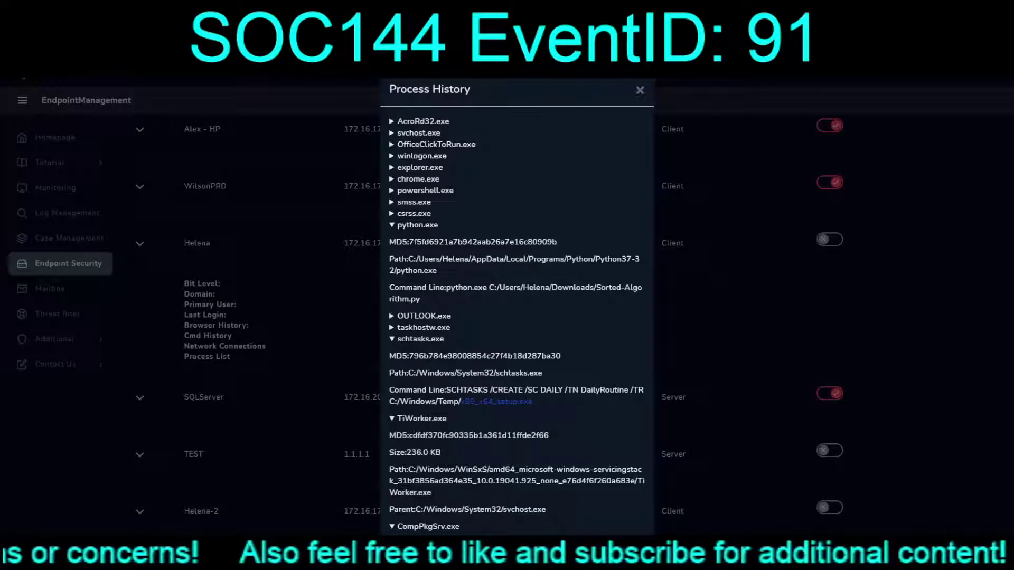
Step: Inspect the process details of taskhostw.exe, OUTLOOK.exe and csrss.exe, collapsing each entry after viewing it
left_click(423, 328)
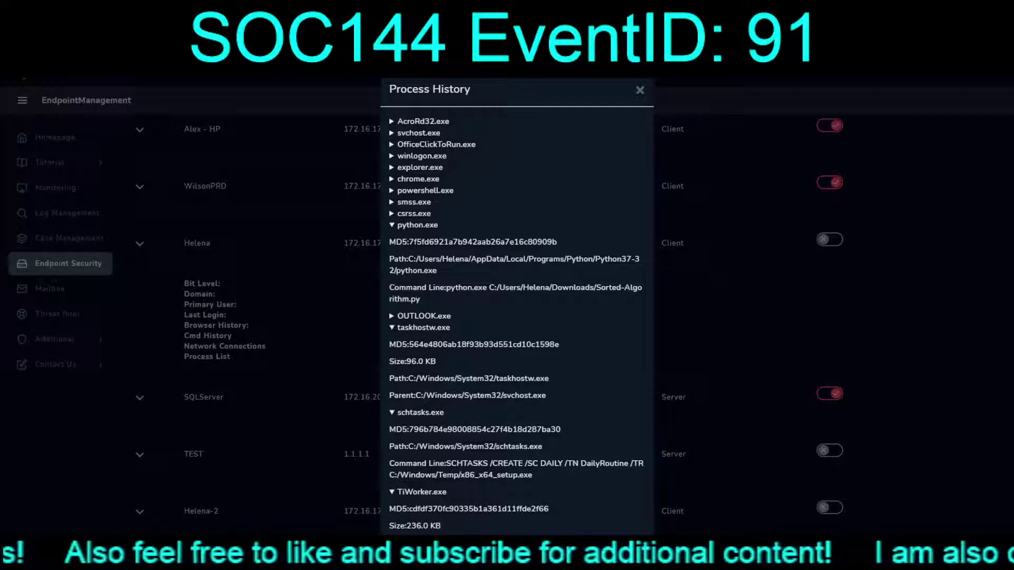
left_click(424, 328)
left_click(424, 316)
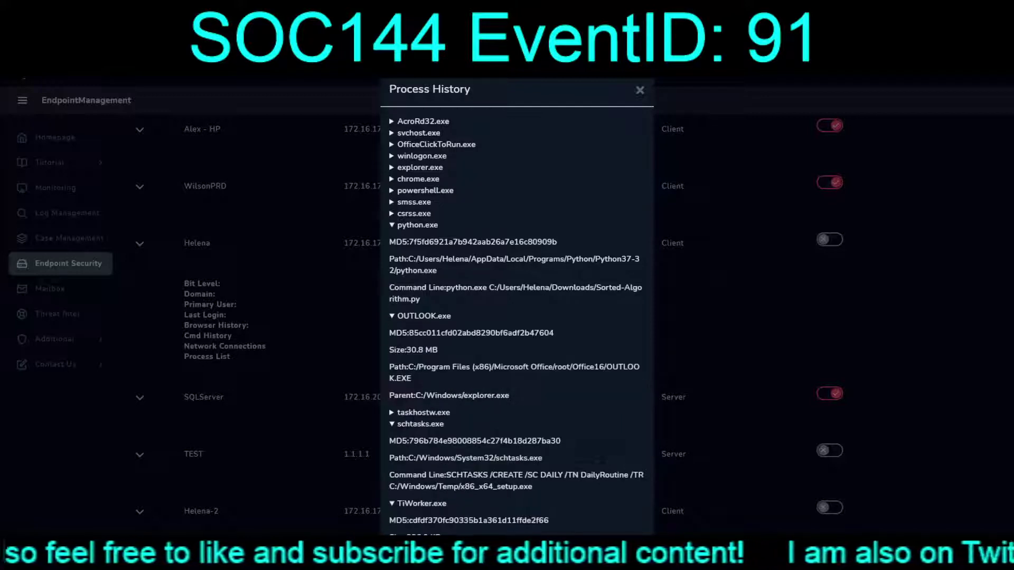
left_click(423, 316)
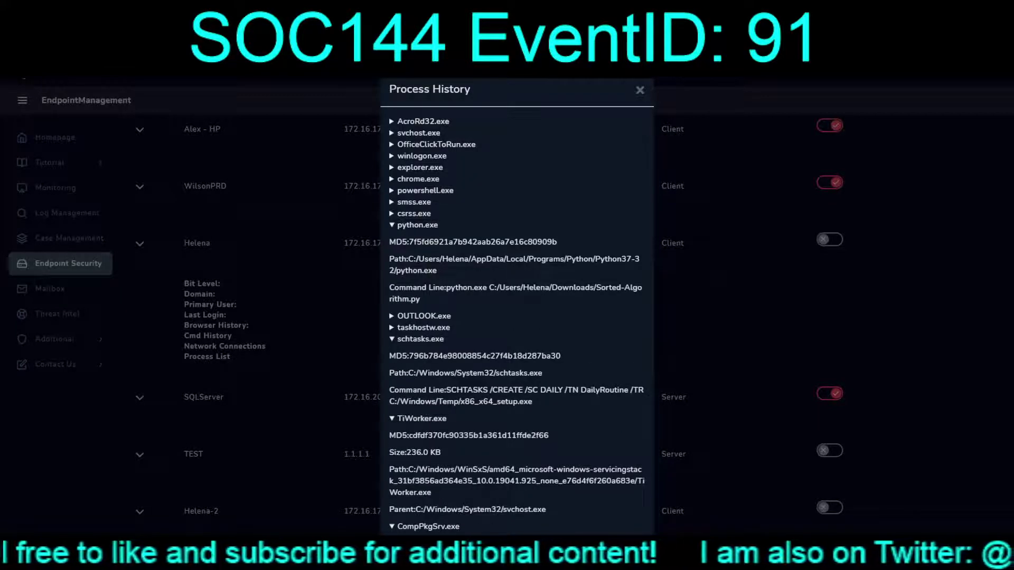
left_click(414, 213)
left_click(414, 213)
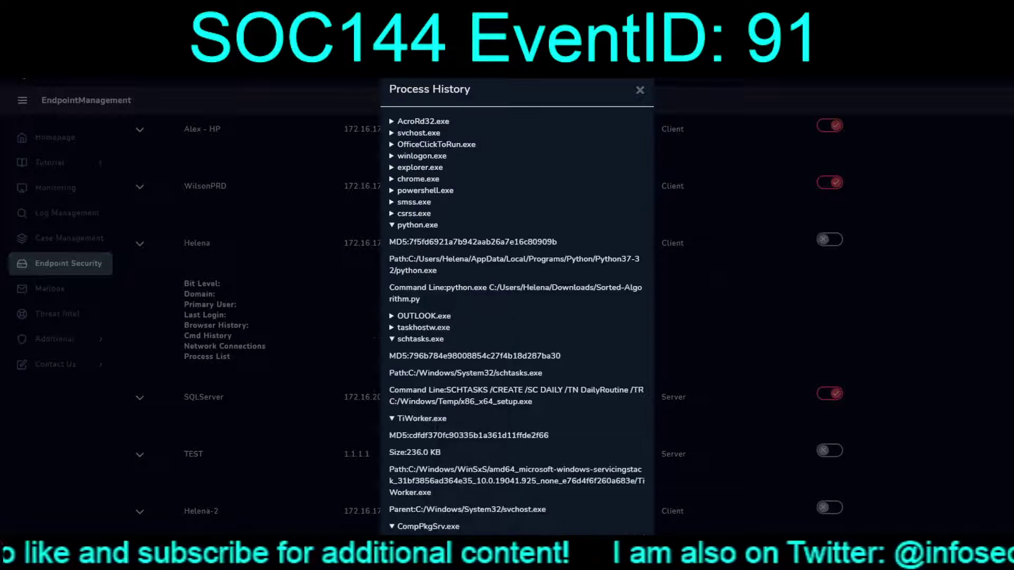
Step: Inspect the process details of smss.exe, powershell.exe, chrome.exe and explorer.exe, collapsing each entry after viewing it
left_click(415, 201)
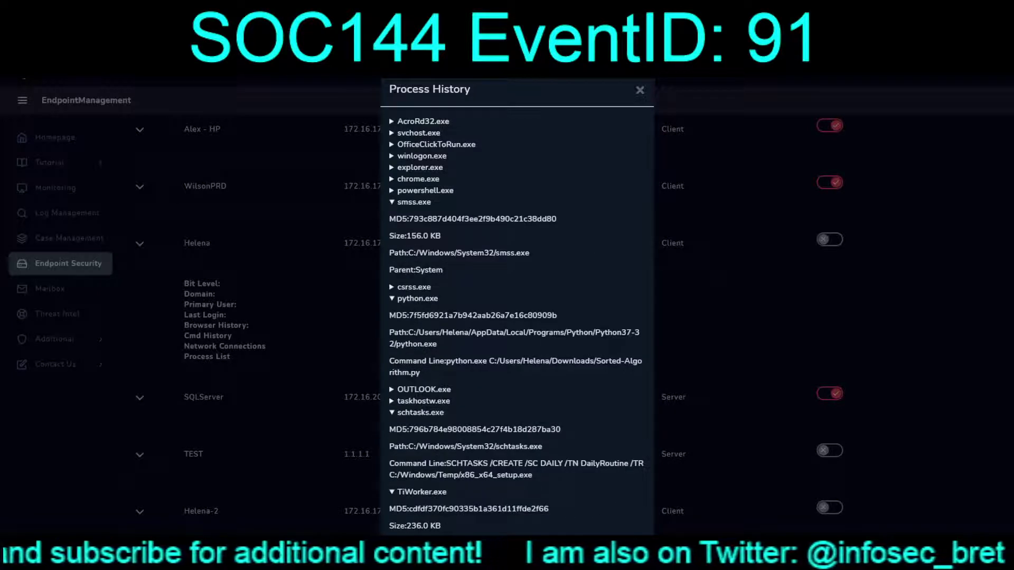
left_click(414, 201)
left_click(426, 190)
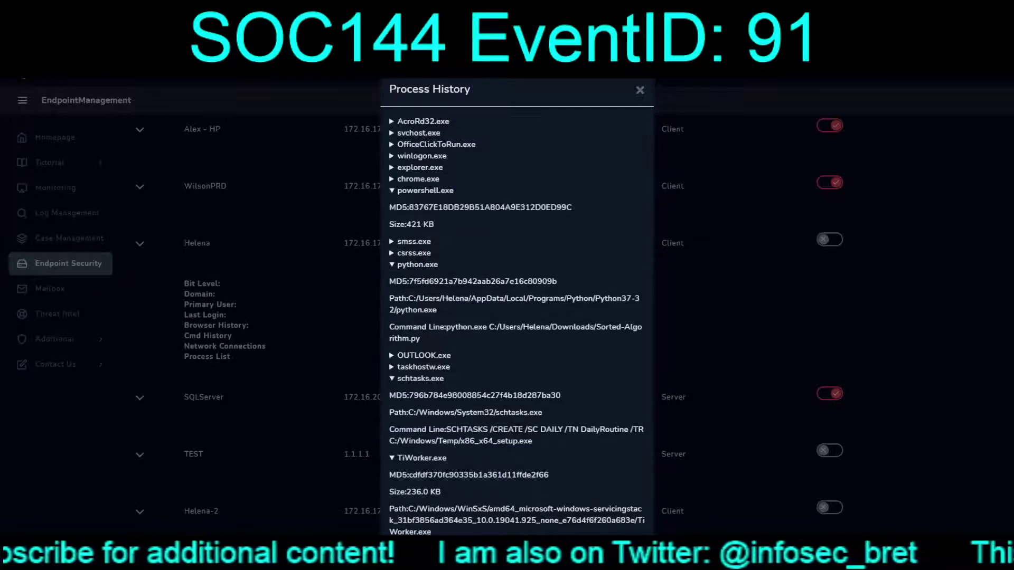
left_click(425, 190)
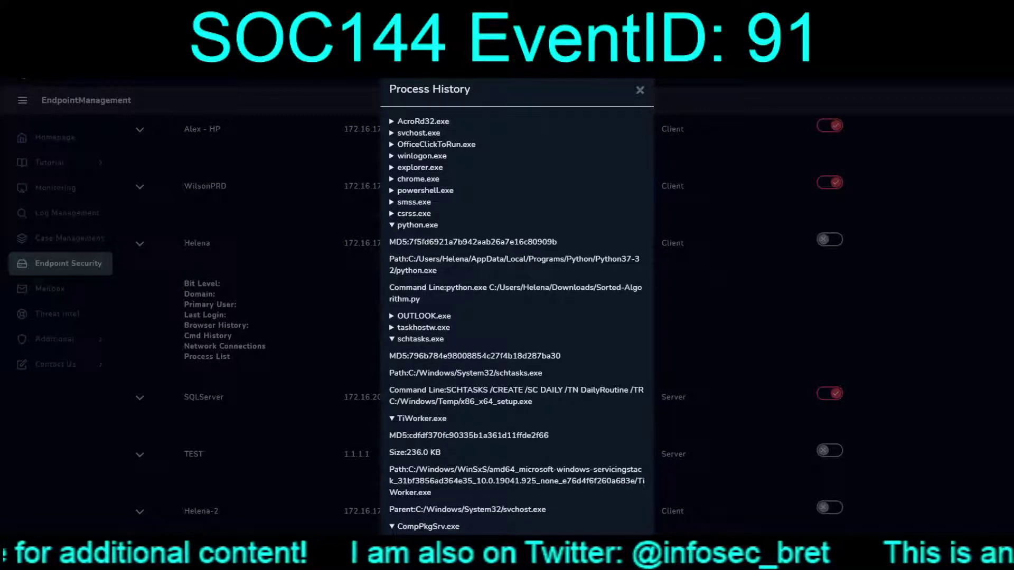
left_click(418, 179)
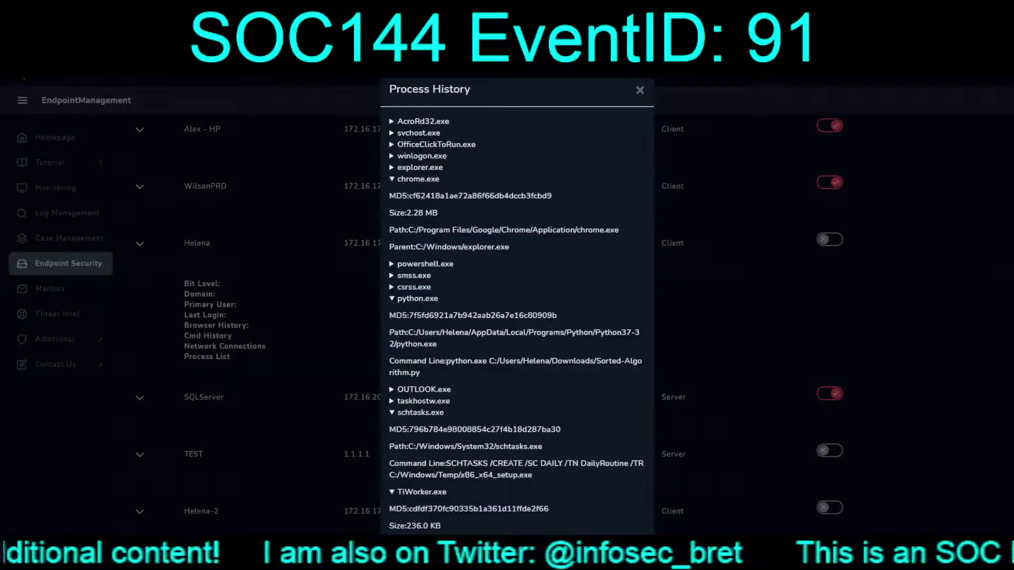
left_click(418, 179)
left_click(420, 167)
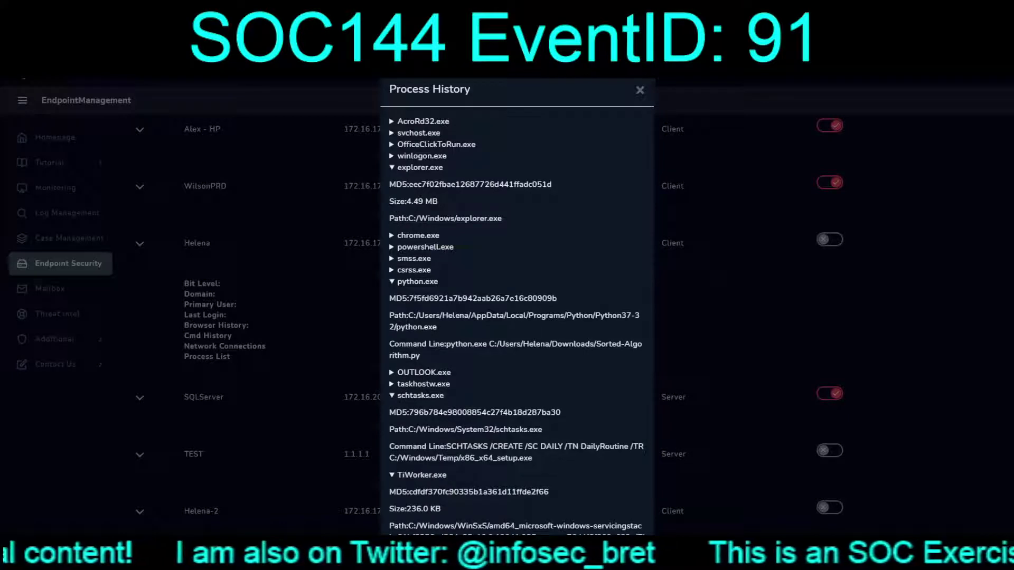
left_click(420, 167)
Step: Inspect the details of winlogon.exe, OfficeClickToRun.exe, svchost.exe and AcroRd32.exe, collapsing each entry, and close the process history
left_click(422, 156)
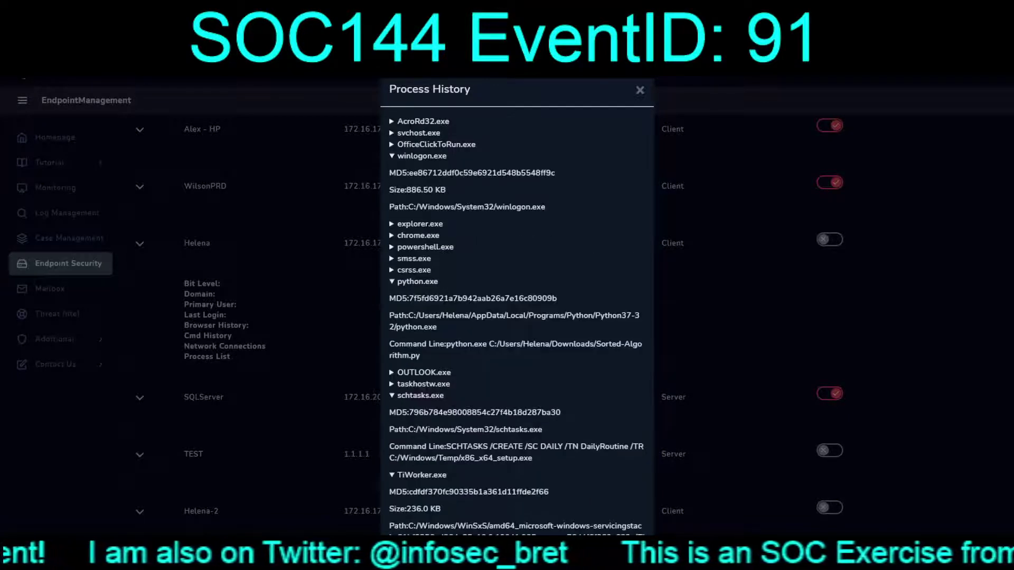
left_click(422, 156)
left_click(436, 145)
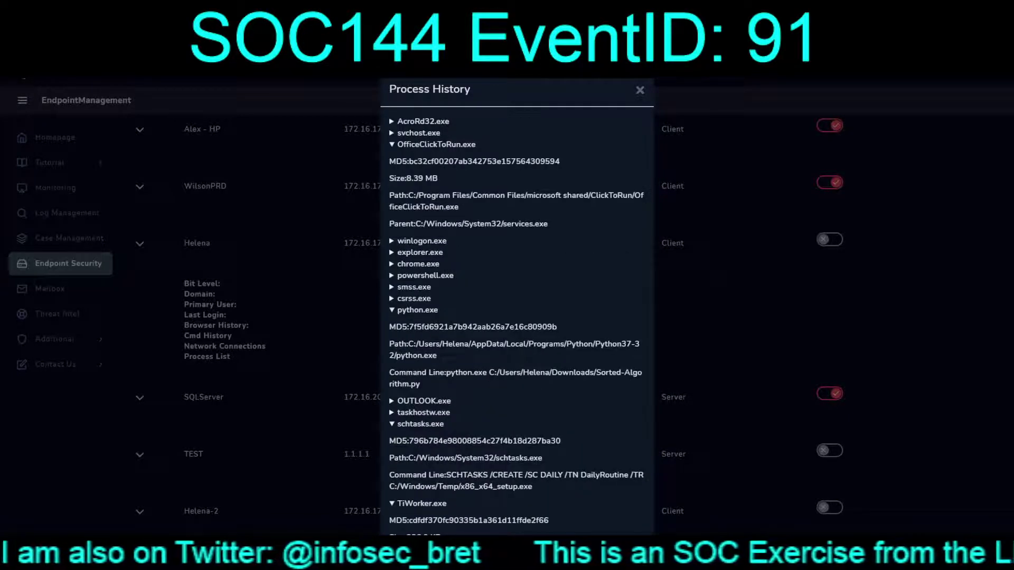
left_click(436, 144)
left_click(419, 133)
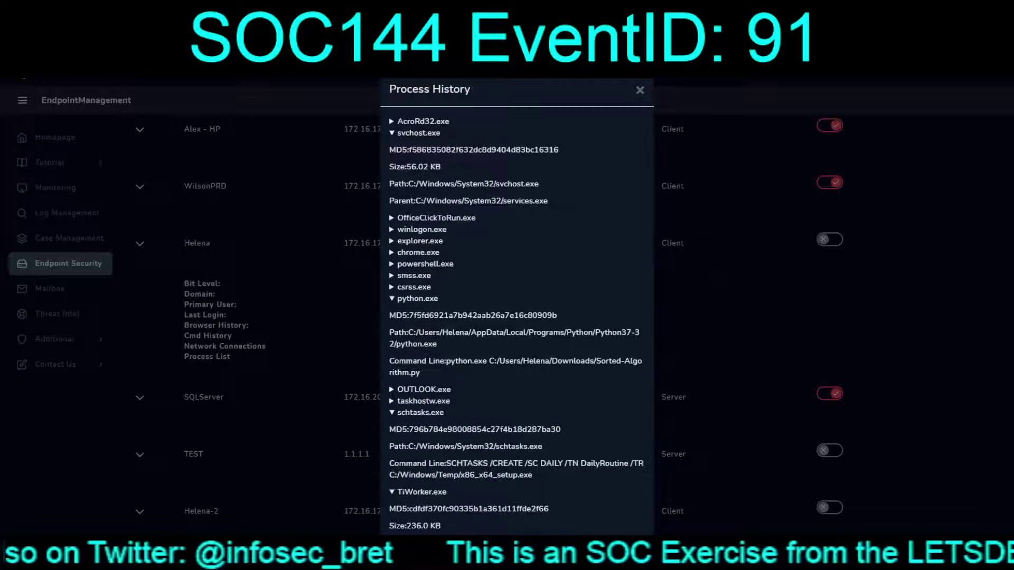
left_click(418, 132)
left_click(423, 121)
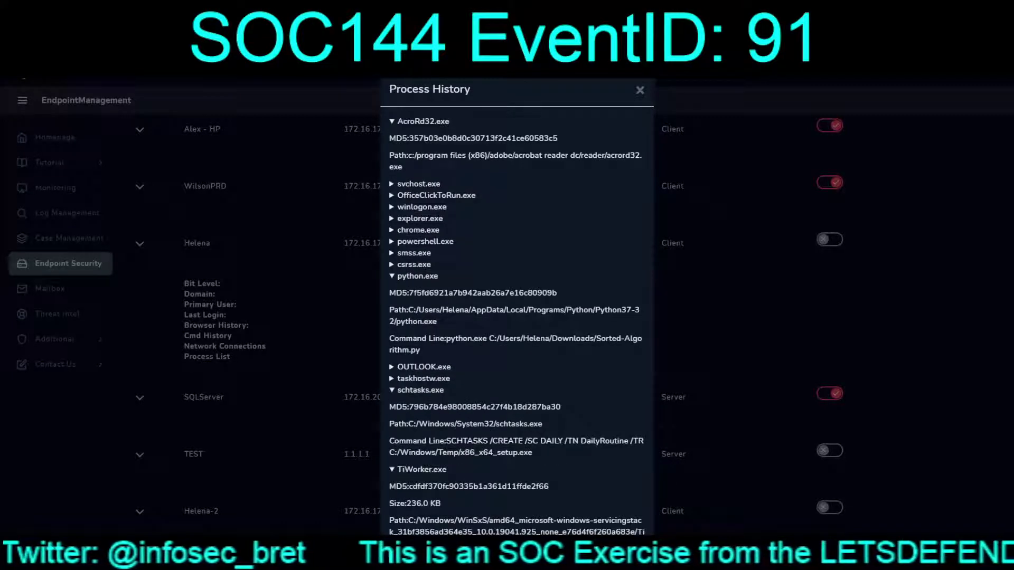
left_click(423, 121)
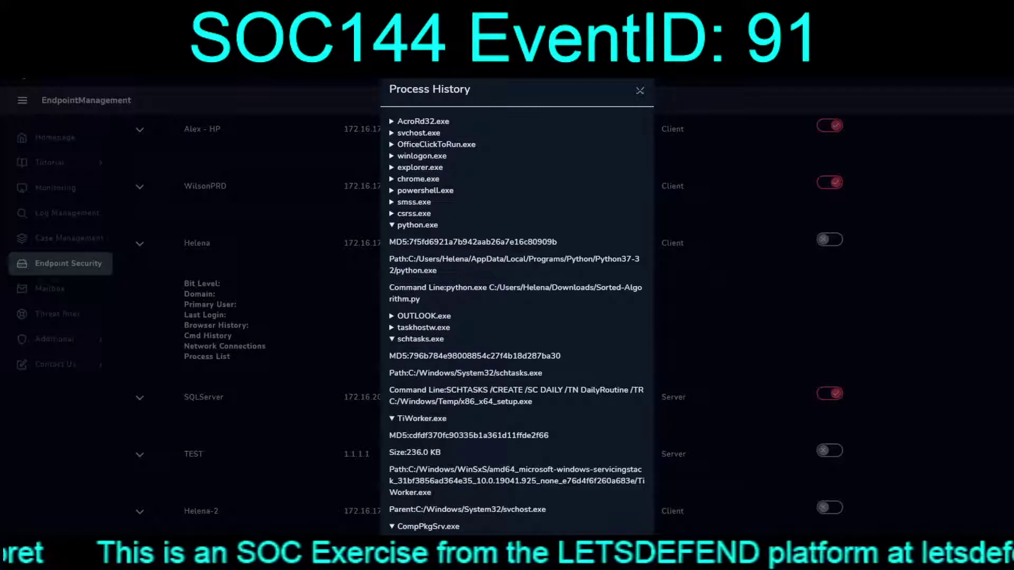
key("Escape")
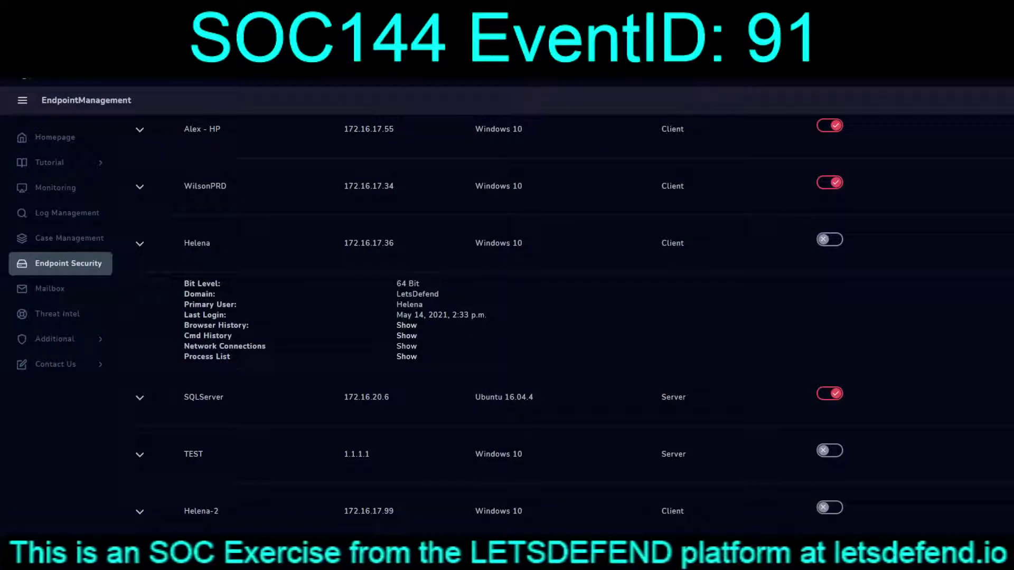
Step: Open the network connections of endpoint 172.16.17.36, highlight the 14.05.2021 15:22 entry for 140.82.121.3, and close the list
left_click(406, 346)
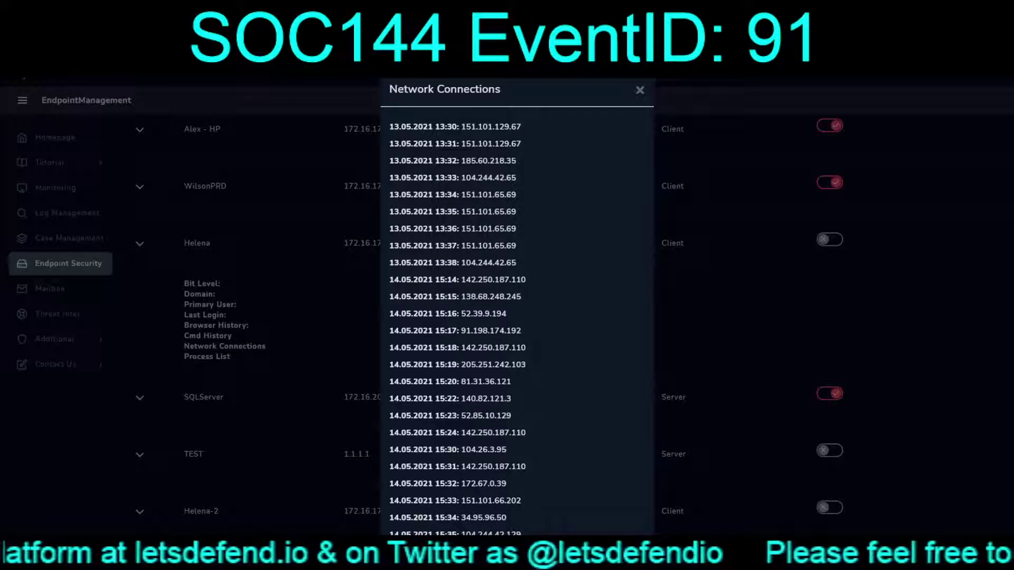
left_click_drag(406, 399, 511, 399)
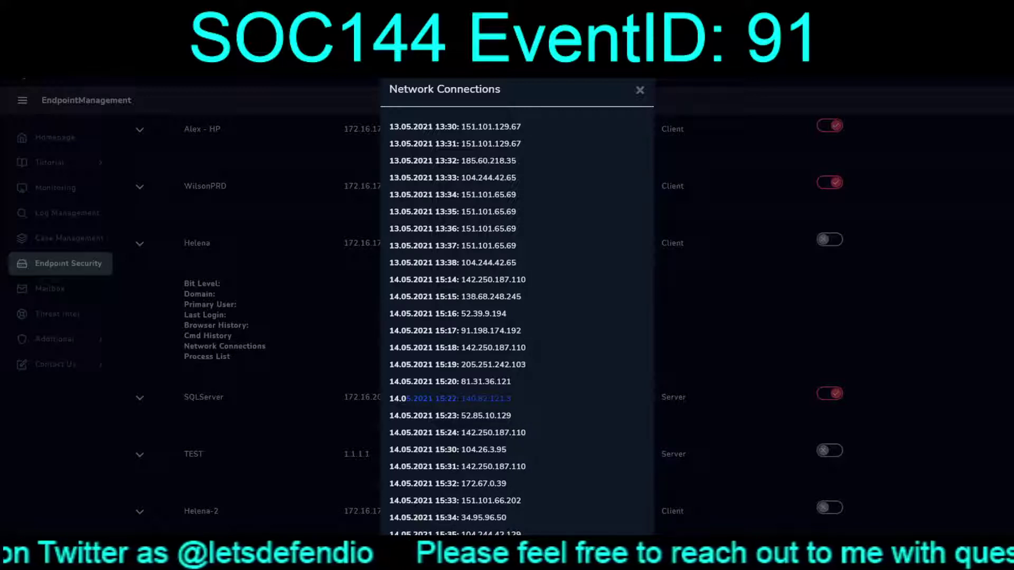
left_click(511, 399)
left_click_drag(511, 399, 461, 399)
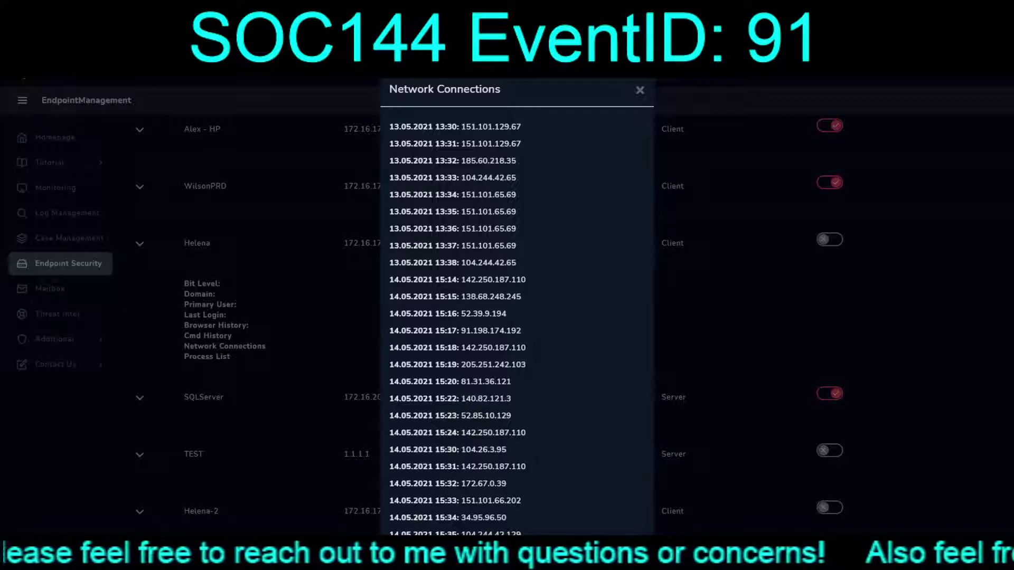
key("Escape")
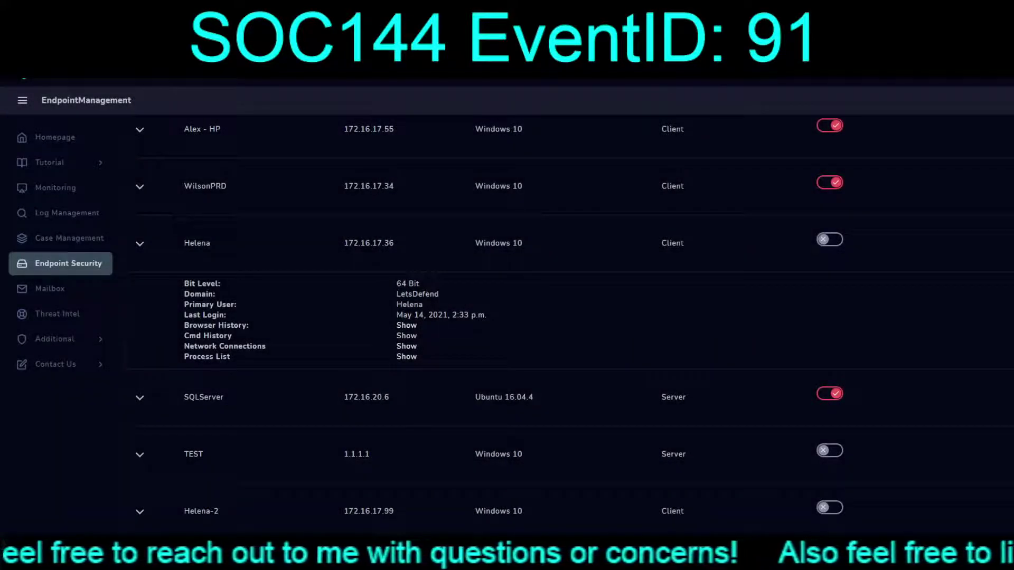
Step: Open the endpoint's browser history and highlight the 14.05.2021 15:21 GitHub entry for the Sorted-Algorithm master.zip archive
left_click(407, 325)
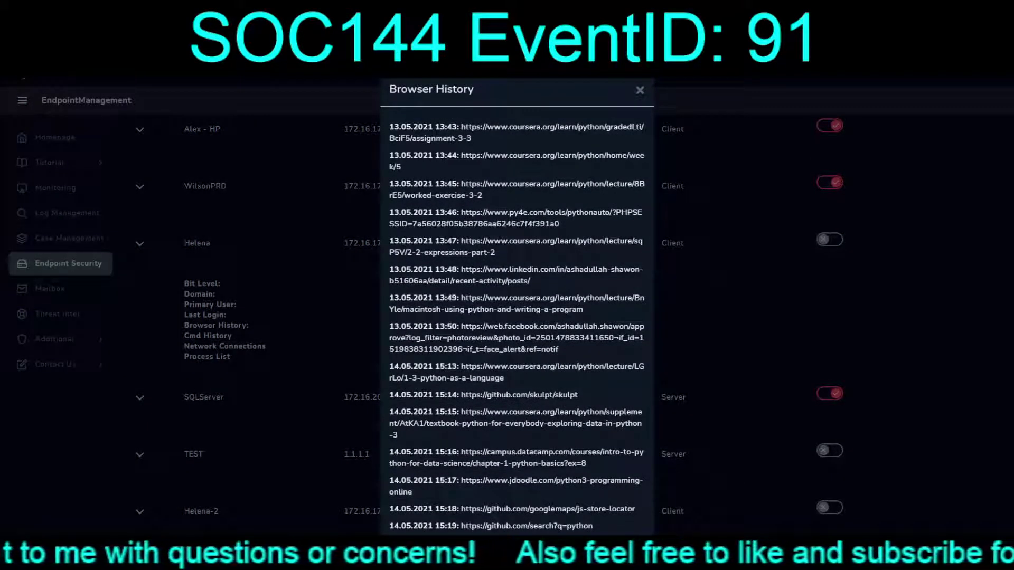
scroll(518, 296, "down", 5)
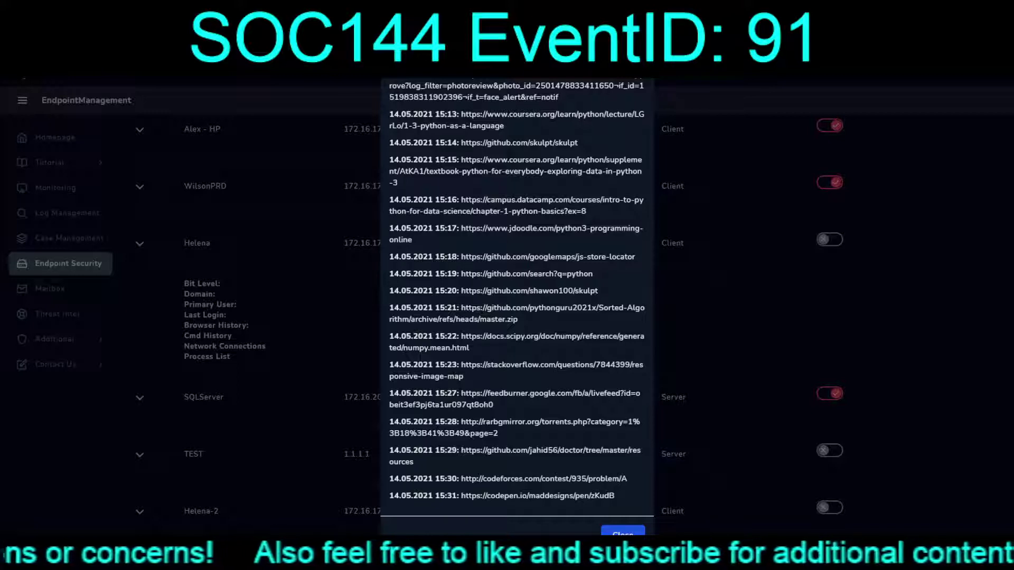
left_click_drag(518, 319, 603, 308)
left_click(601, 308)
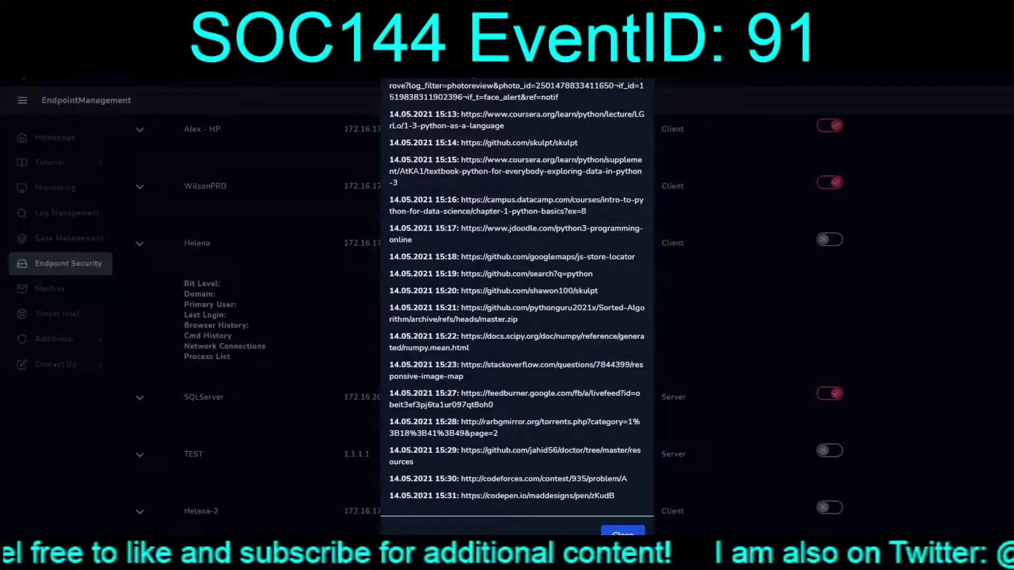
left_click_drag(513, 320, 399, 308)
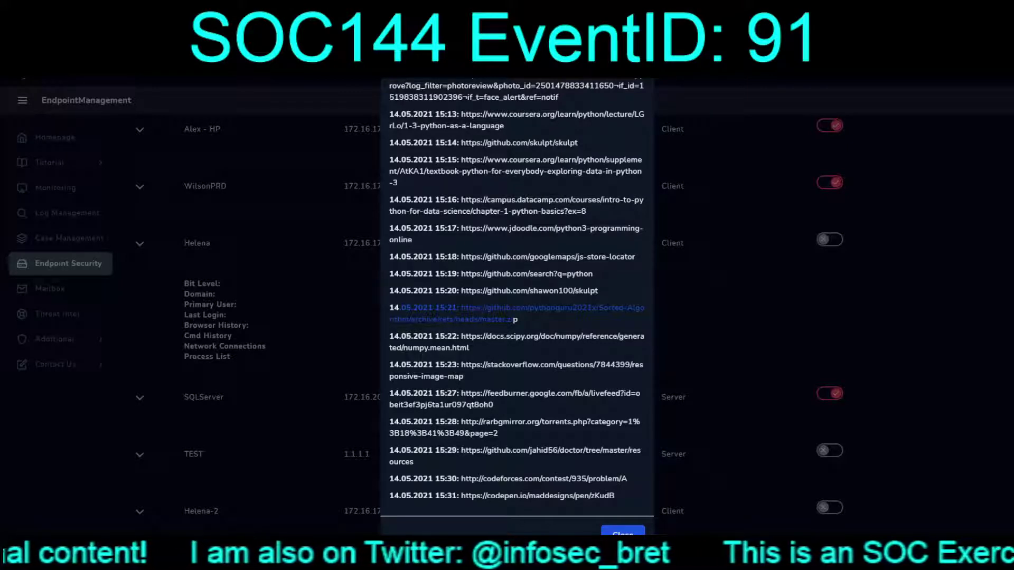
Step: Review the browser history entries preceding the Sorted-Algorithm download back to 13.05.2021, and close the history
scroll(517, 291, "up", 2)
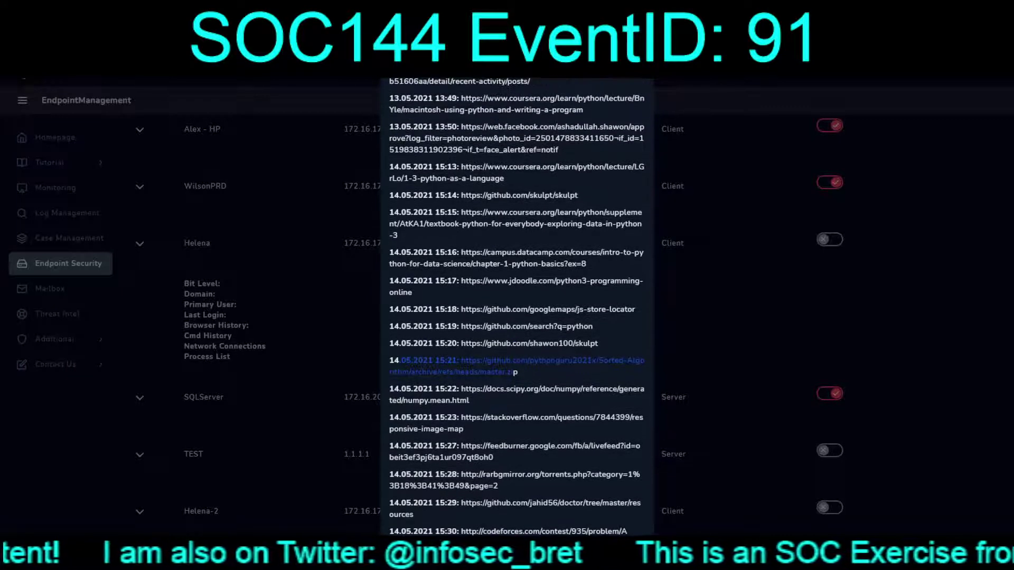
scroll(517, 290, "up", 2)
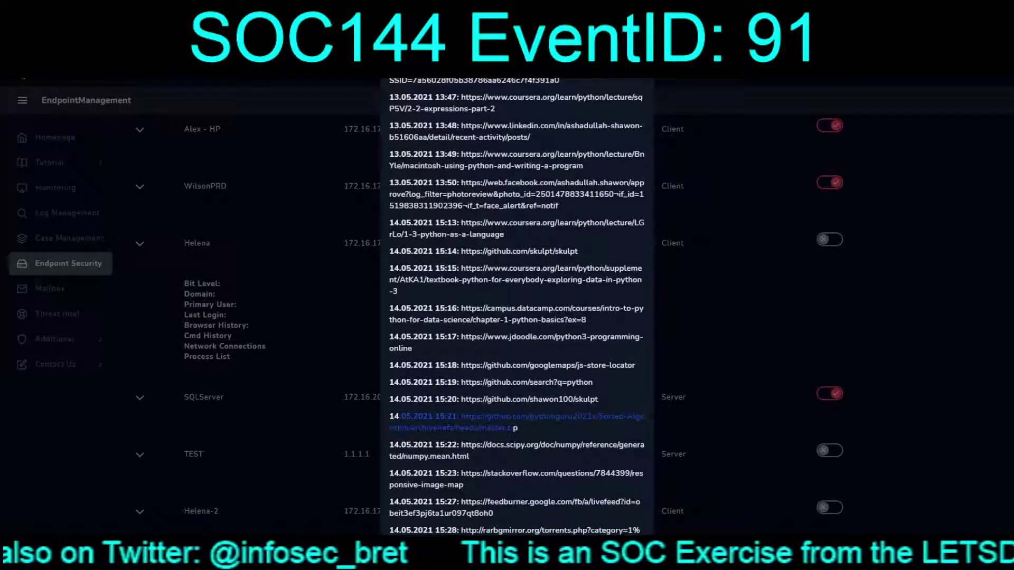
scroll(517, 291, "up", 2)
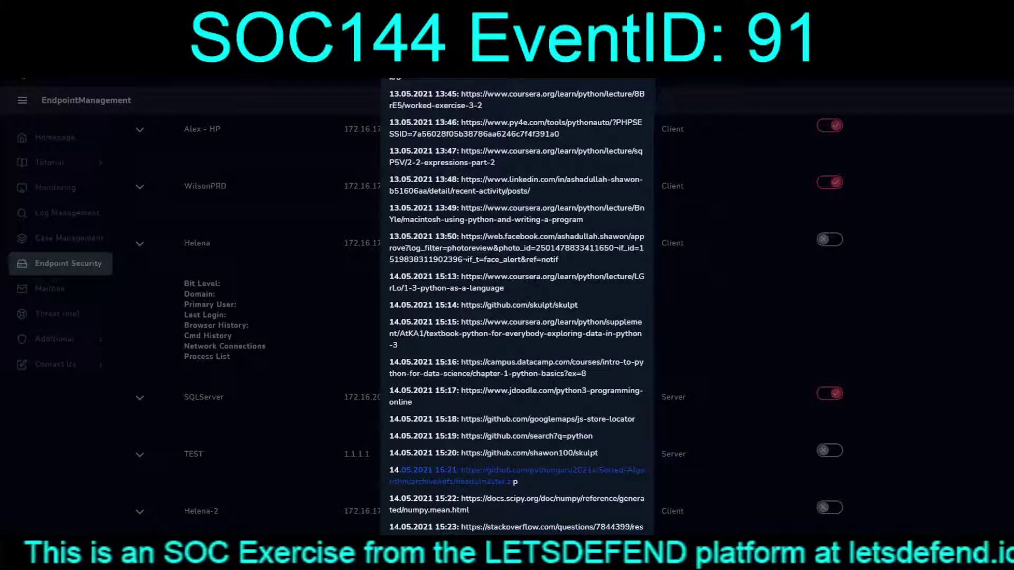
scroll(517, 306, "up", 1)
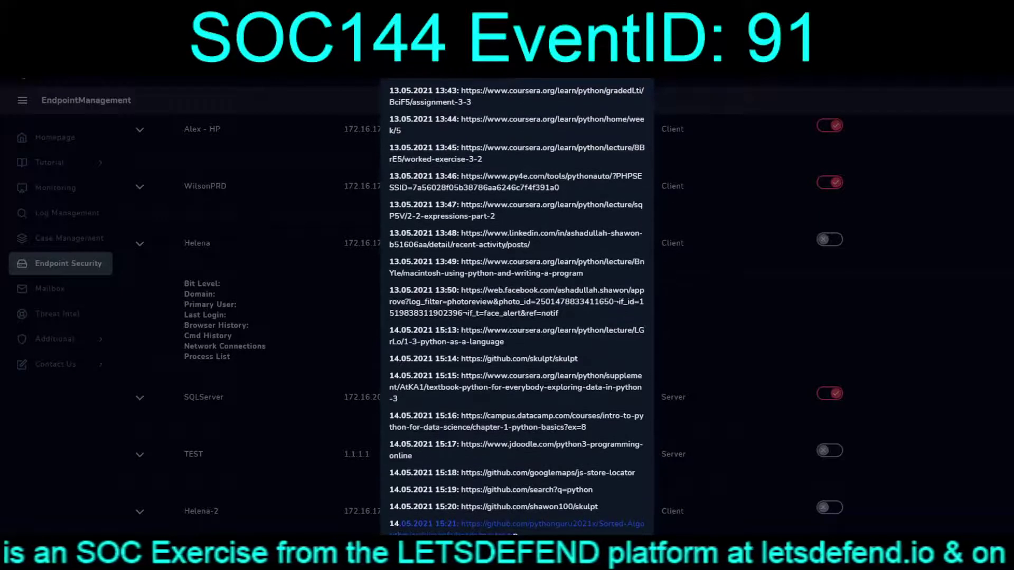
scroll(517, 306, "down", 1)
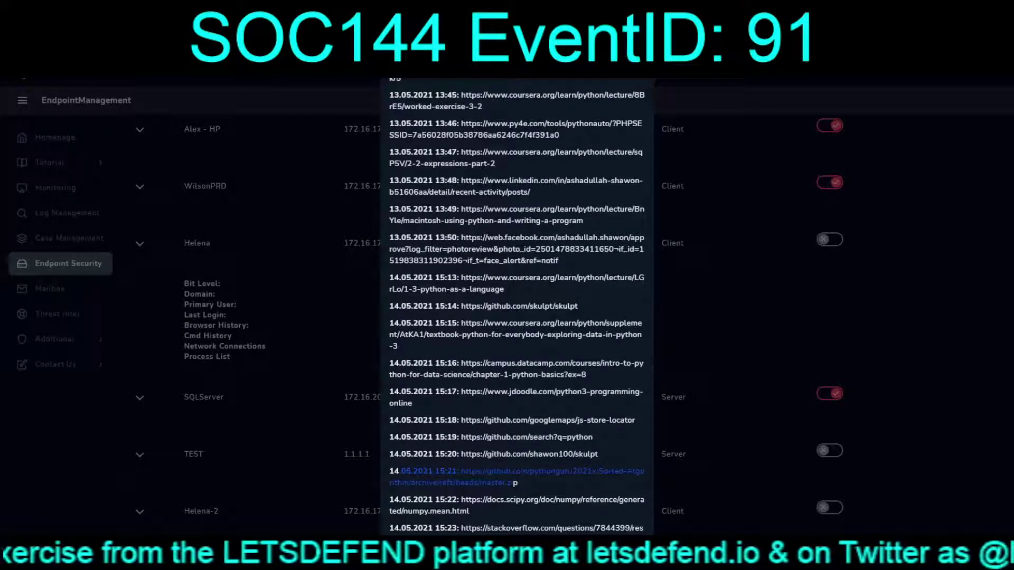
key("Escape")
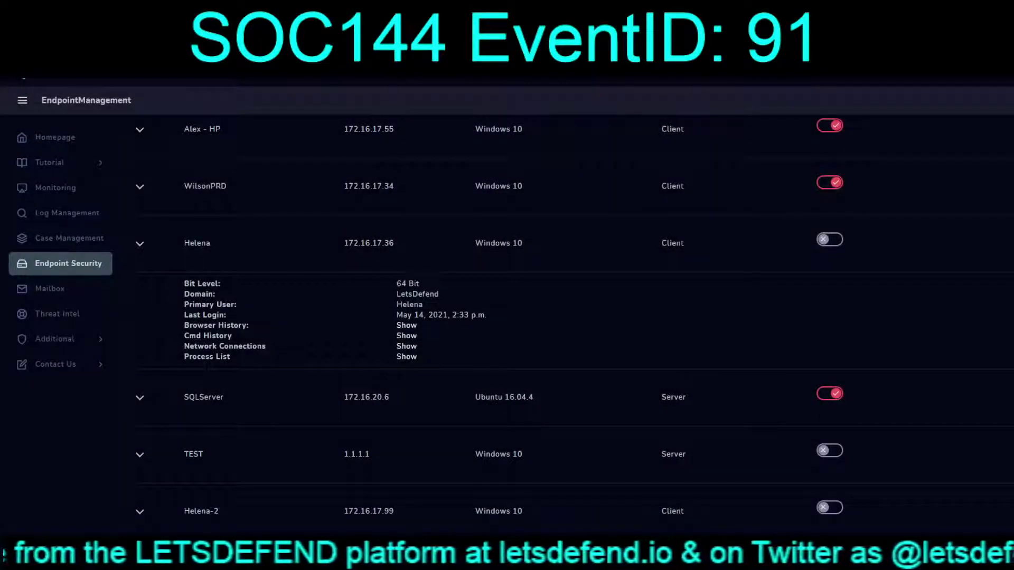
Step: Copy the endpoint's IP address 172.16.17.36 and open the log search in Log Management
left_click_drag(394, 243, 344, 243)
key("ctrl+c")
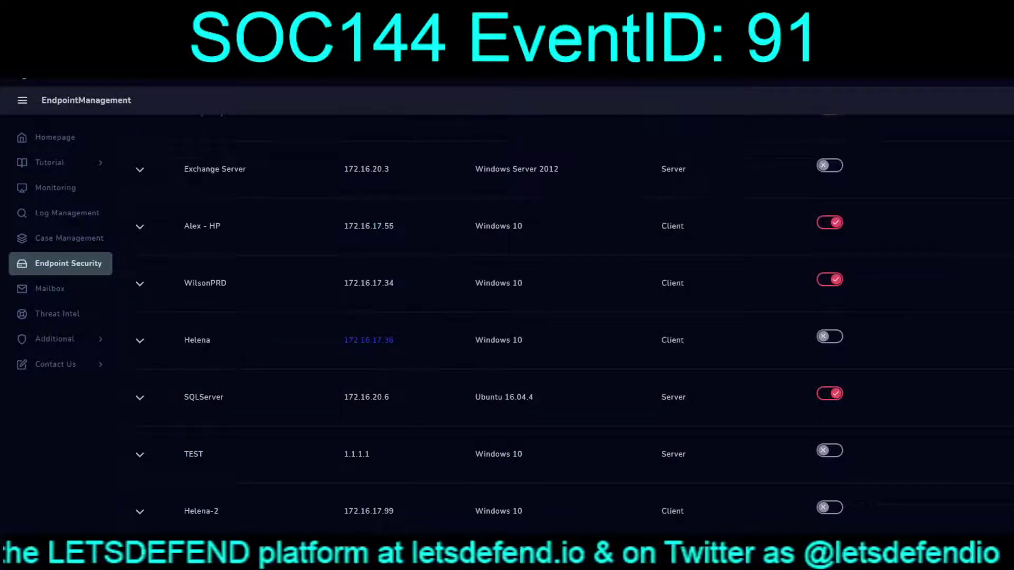
left_click(368, 340)
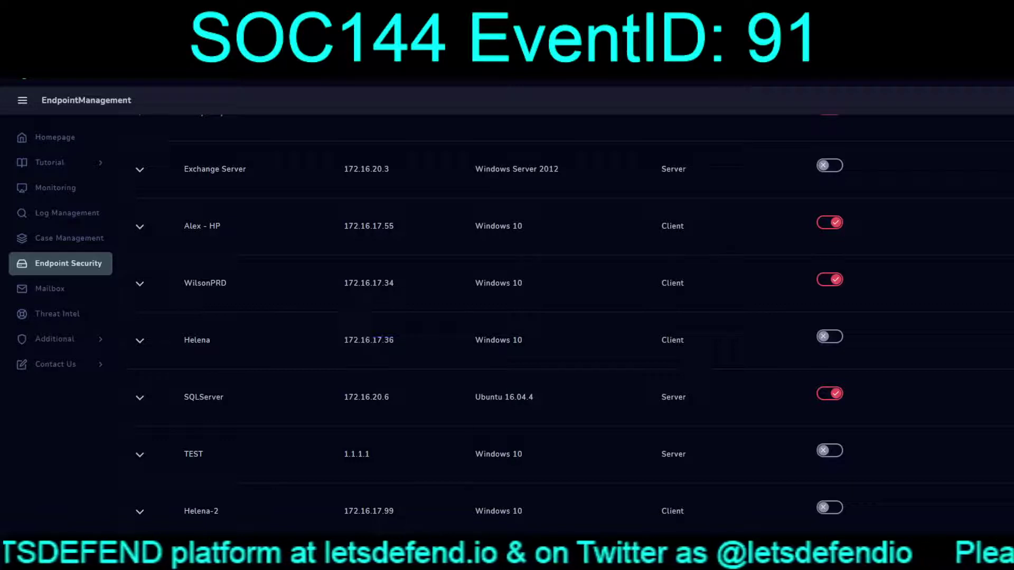
key("ctrl+Tab")
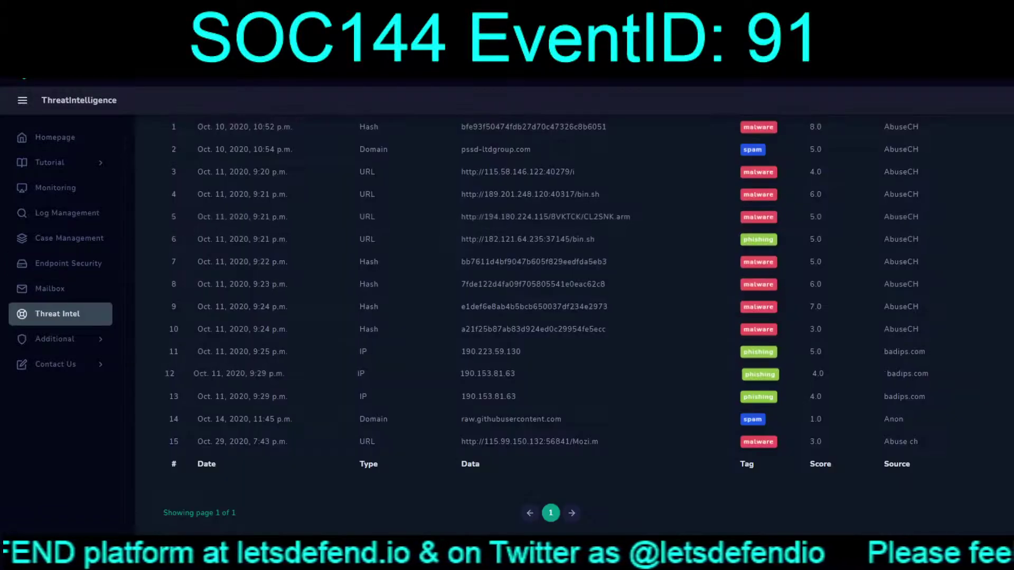
left_click(67, 213)
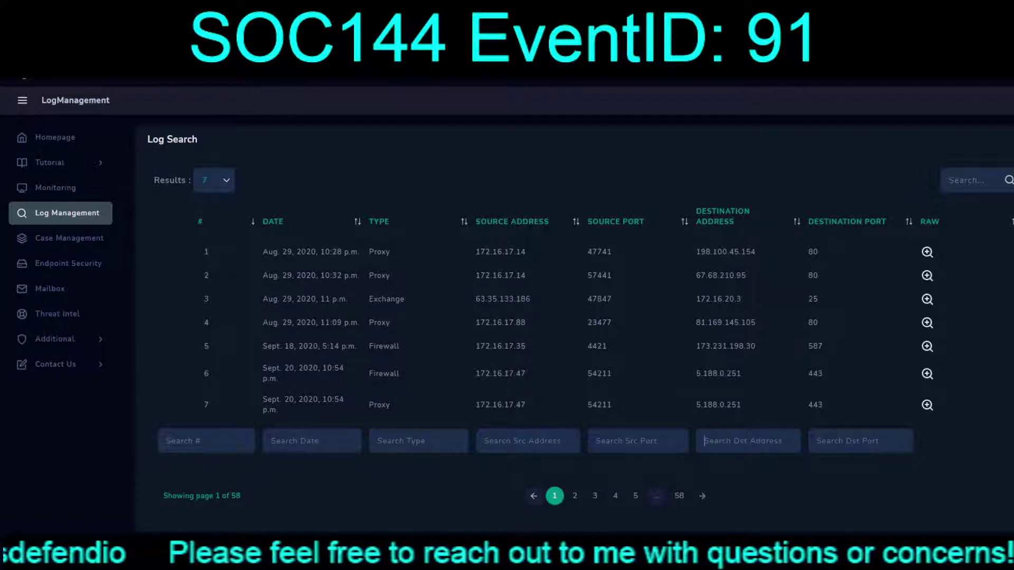
Step: Search the logs for destination address 172.16.17.36 and copy the address from the filter
key("ctrl+v")
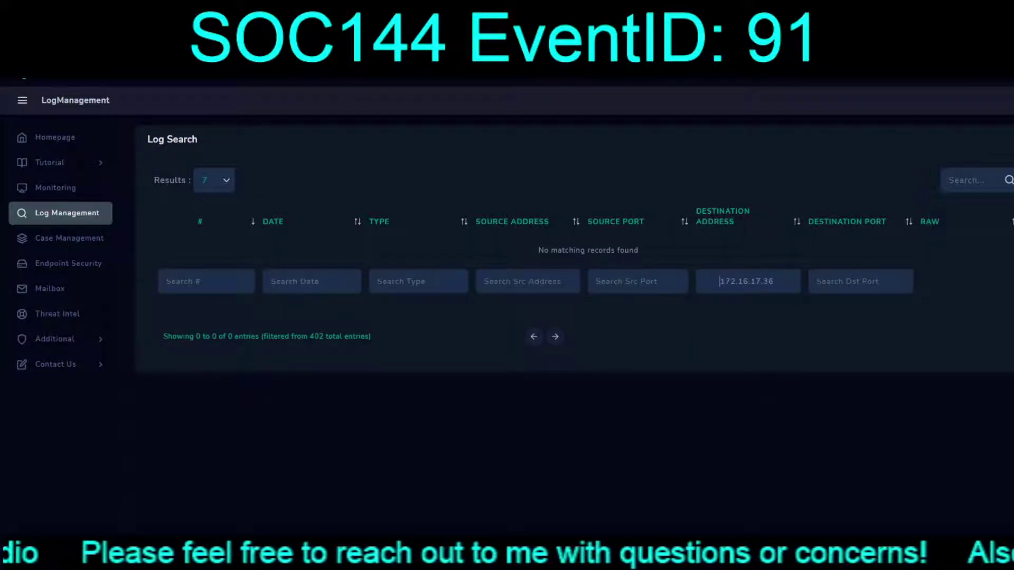
key("ctrl+a")
key("ctrl+c")
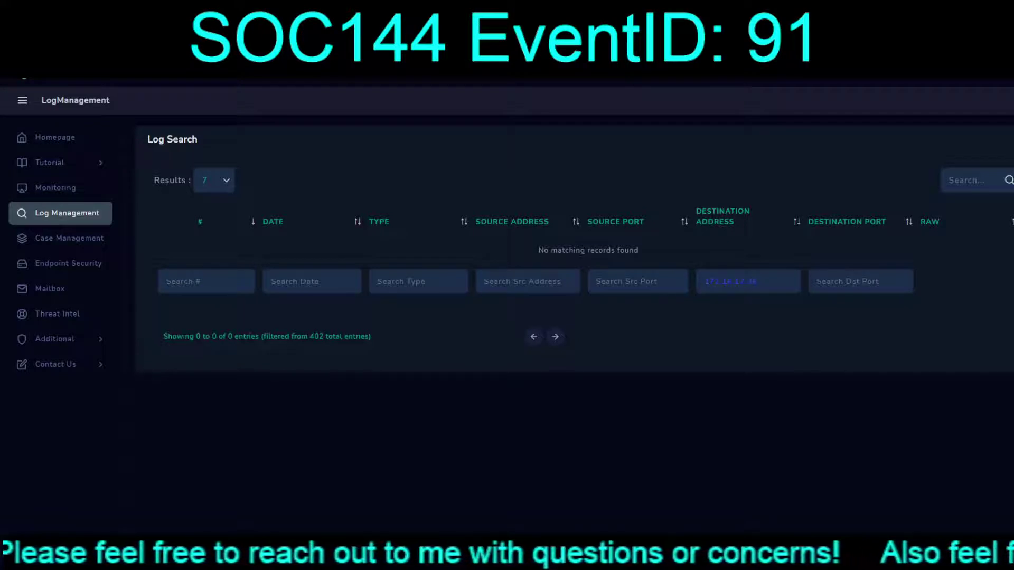
Step: Filter the logs by source address 172.16.17.36 and clear the destination address filter
left_click(597, 282)
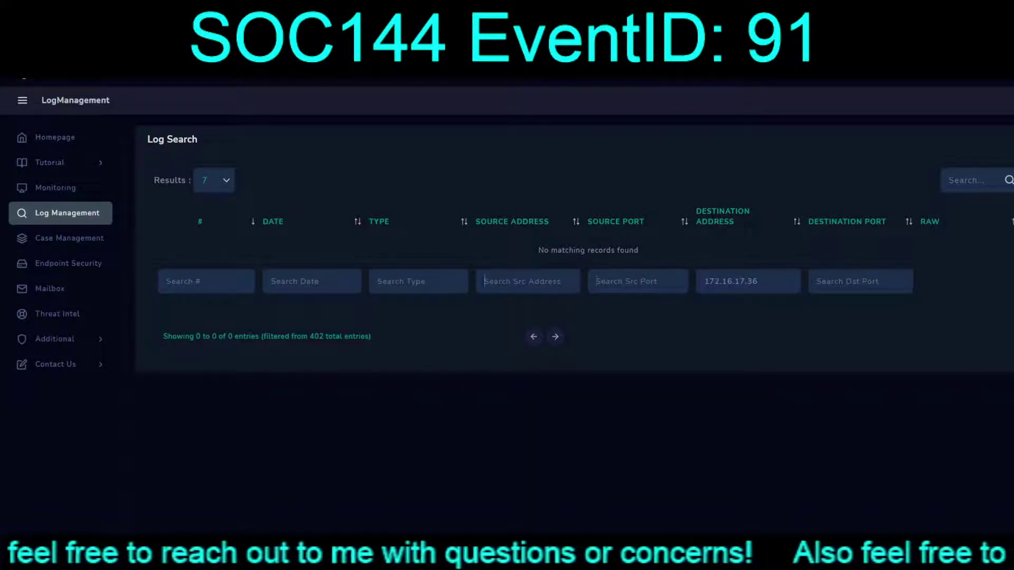
key("ctrl+v")
triple_click(753, 282)
key("BackSpace")
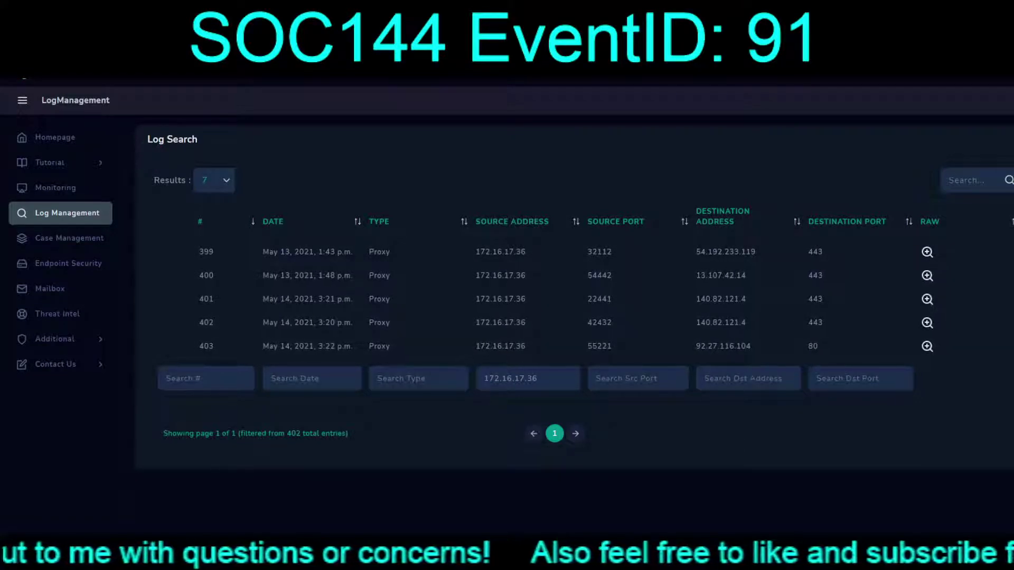
Step: Inspect the raw proxy logs of the May 14, 2021 entries from 172.16.17.36, including the connection to 92.27.116.104
double_click(725, 345)
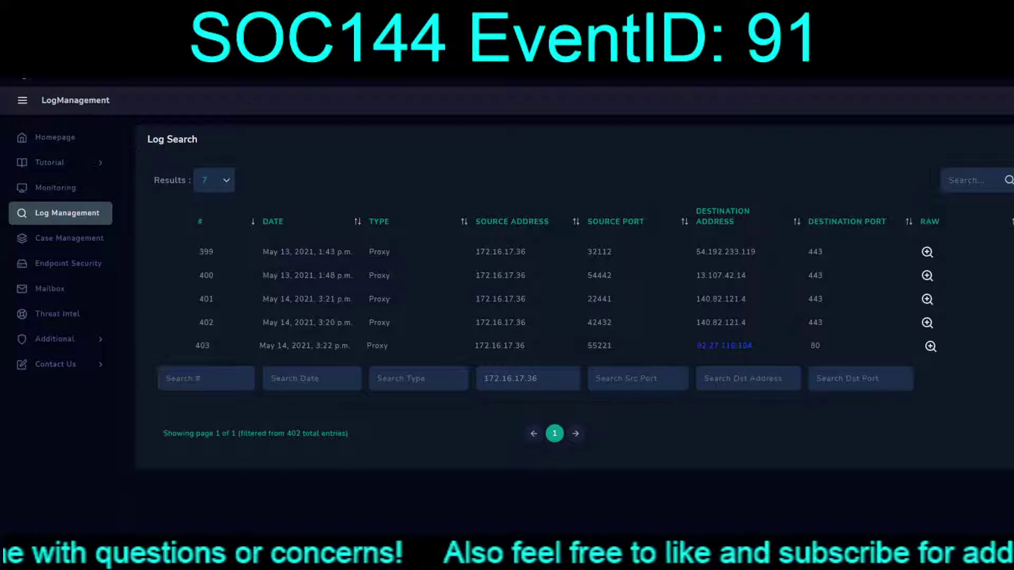
left_click(927, 299)
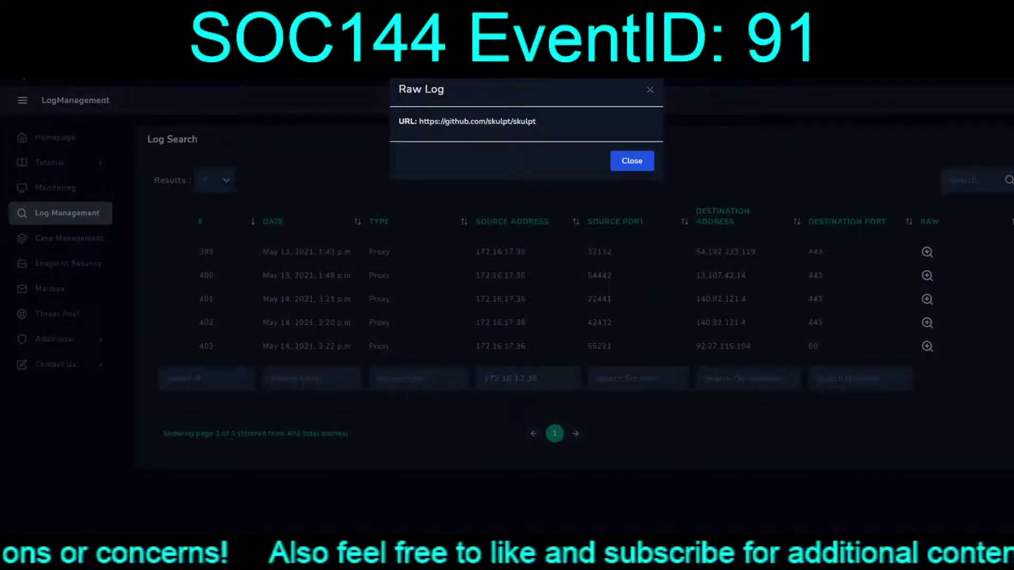
left_click(632, 161)
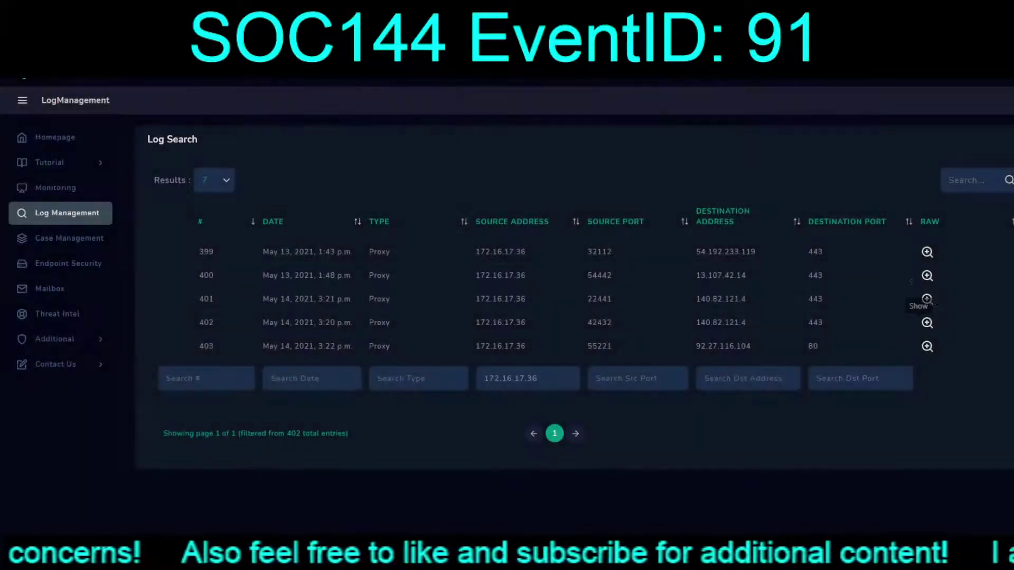
left_click(931, 299)
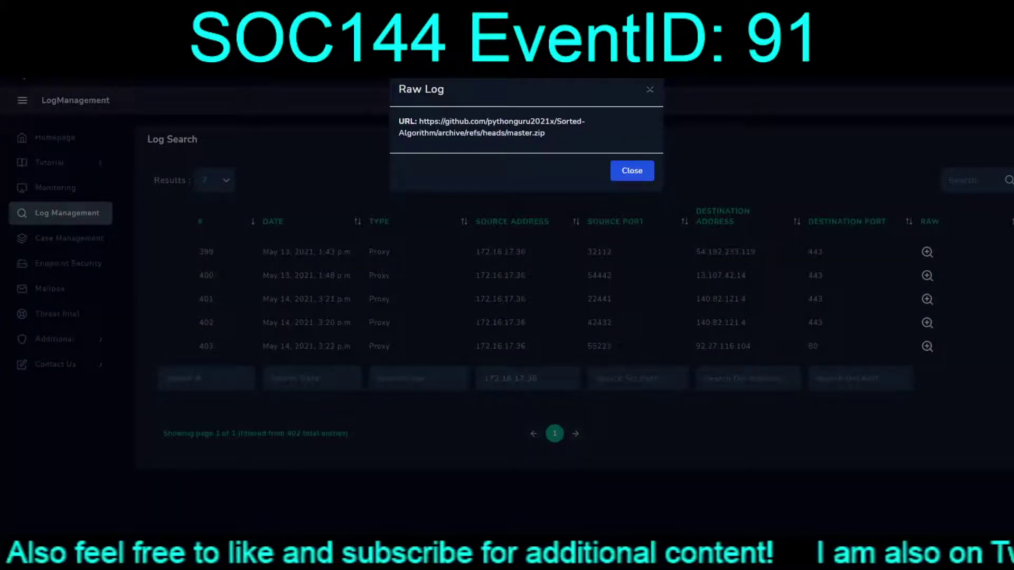
key("Escape")
left_click(928, 346)
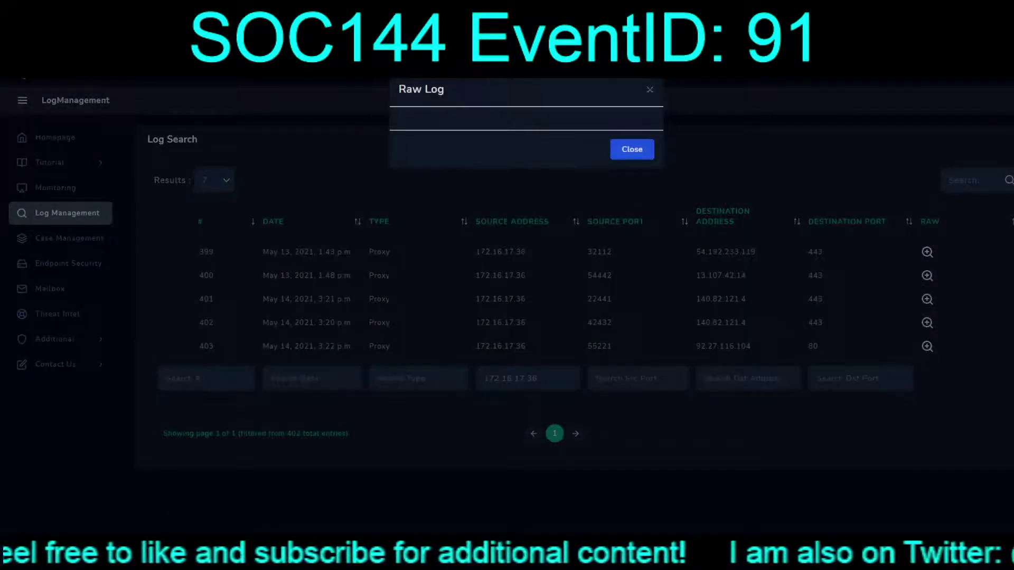
key("Escape")
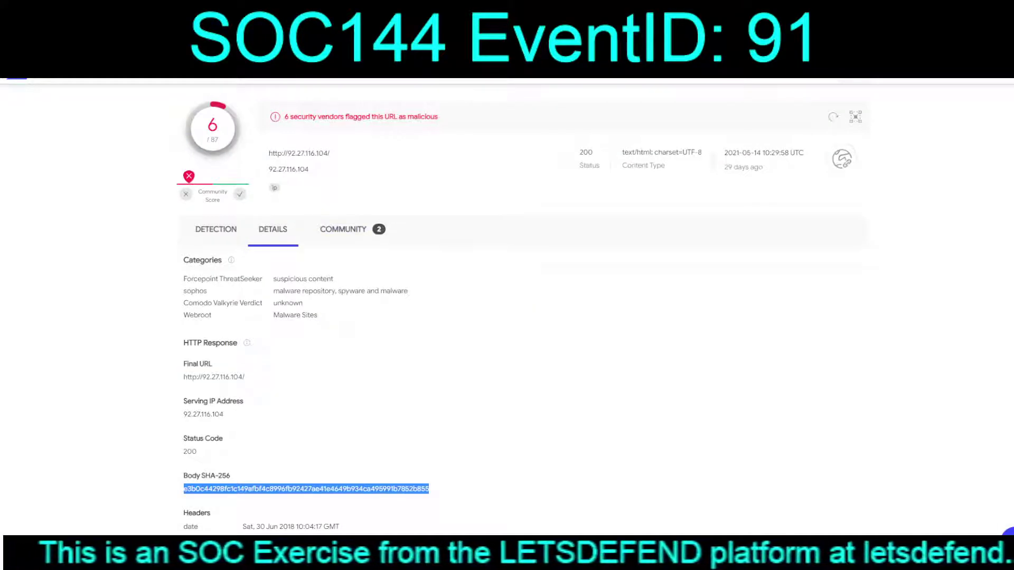
left_click(216, 229)
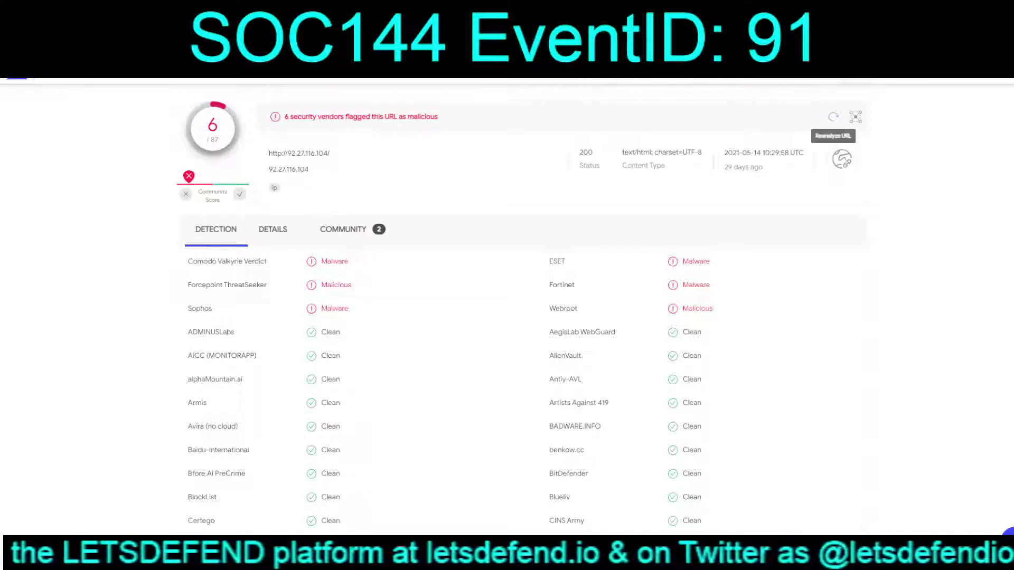
left_click(833, 117)
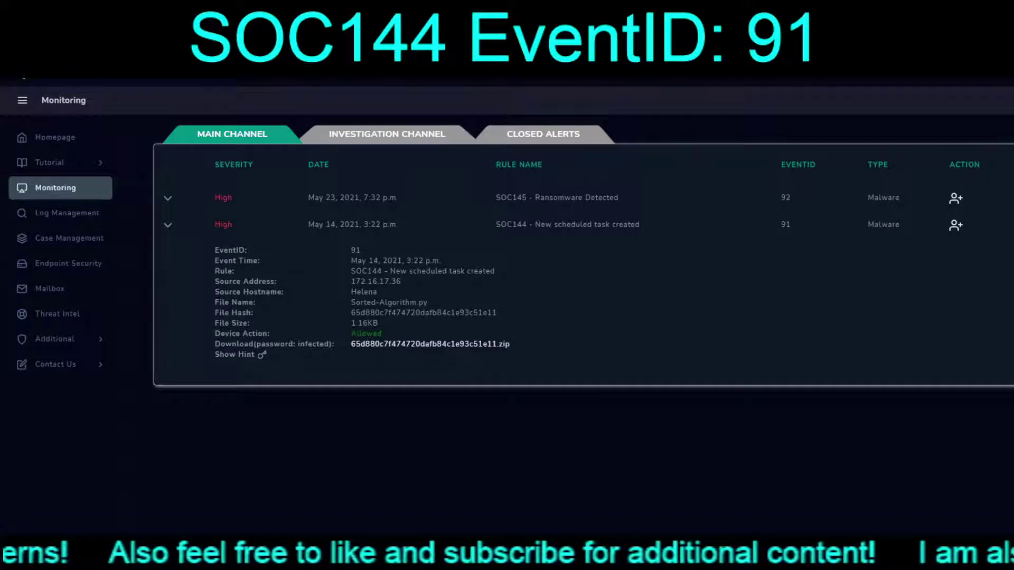
Step: Take ownership of the SOC144 alert with EventID 91, expand its details and create a case for it
left_click(956, 225)
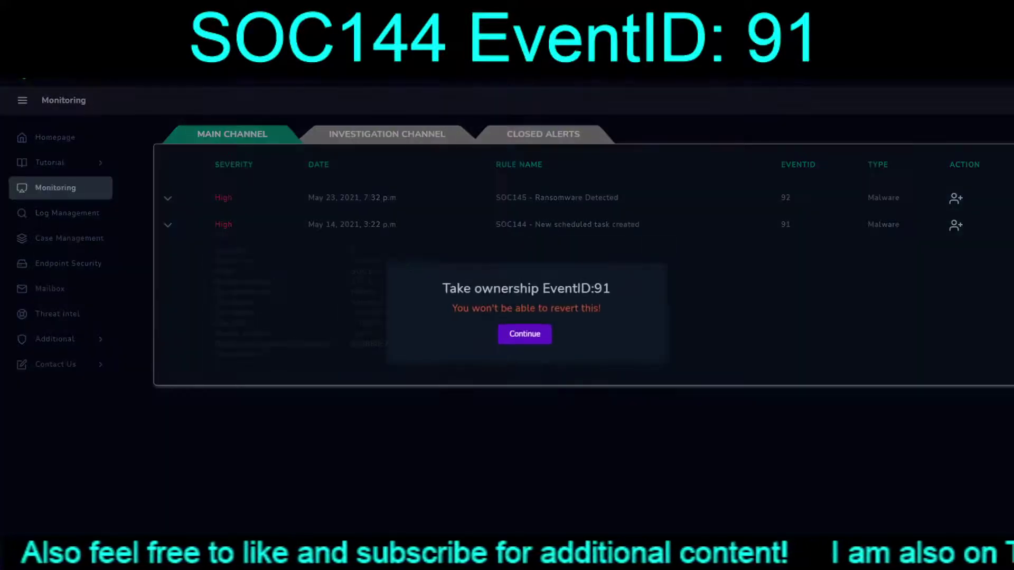
key("Return")
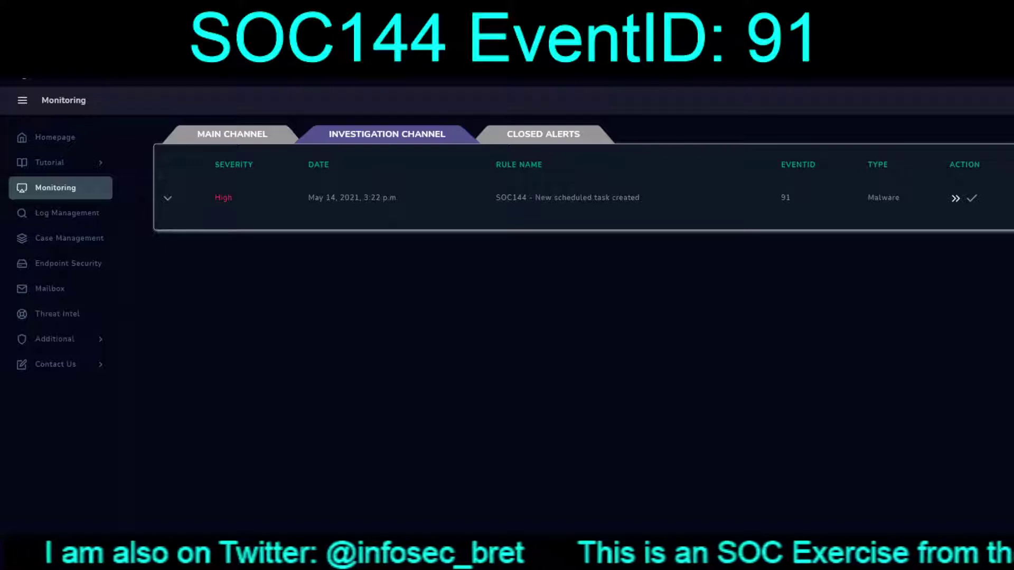
left_click(168, 198)
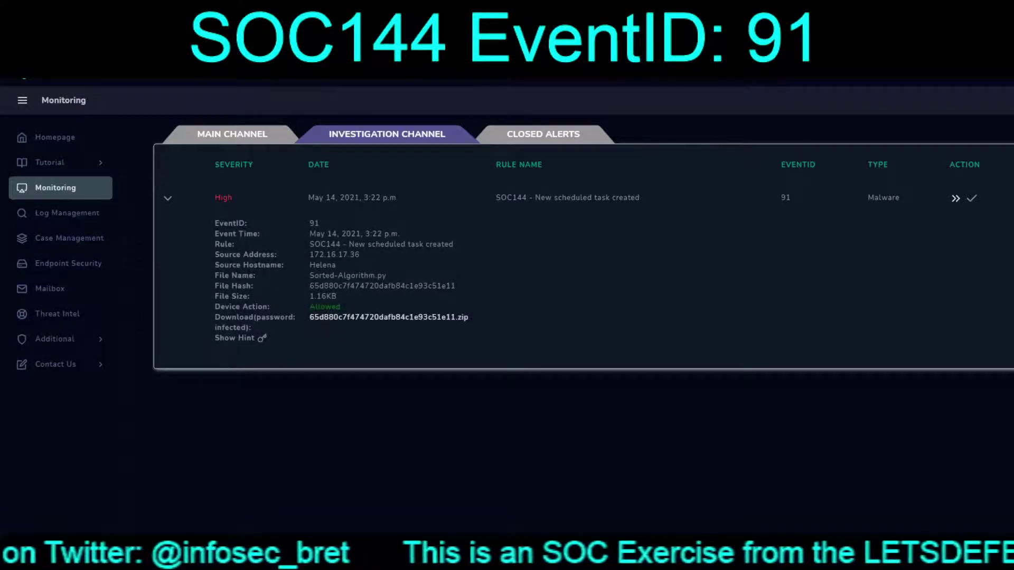
left_click(955, 198)
left_click(524, 371)
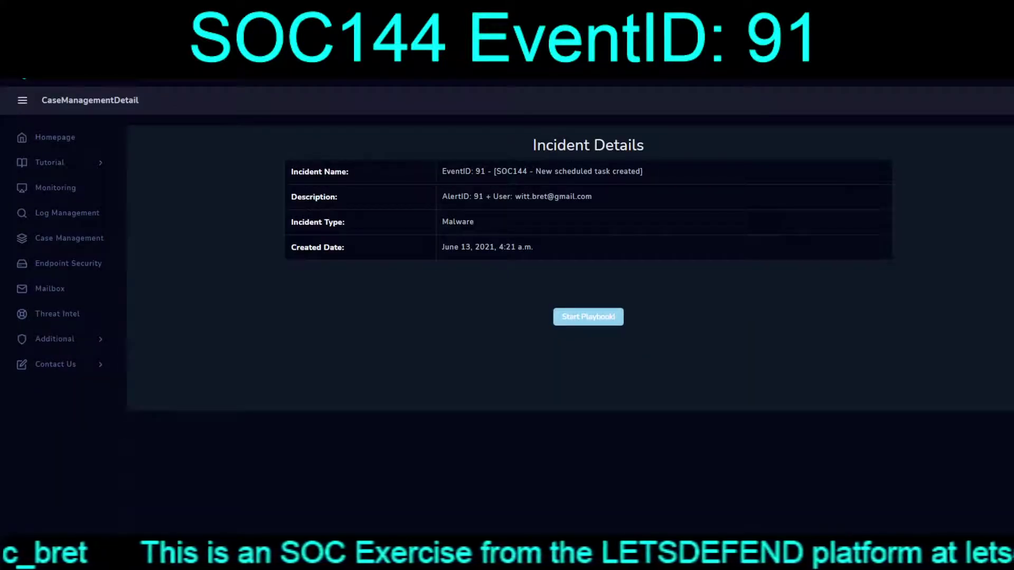
Step: Start the playbook for the EventID 91 incident and submit a threat indicator
left_click(588, 316)
left_click(522, 334)
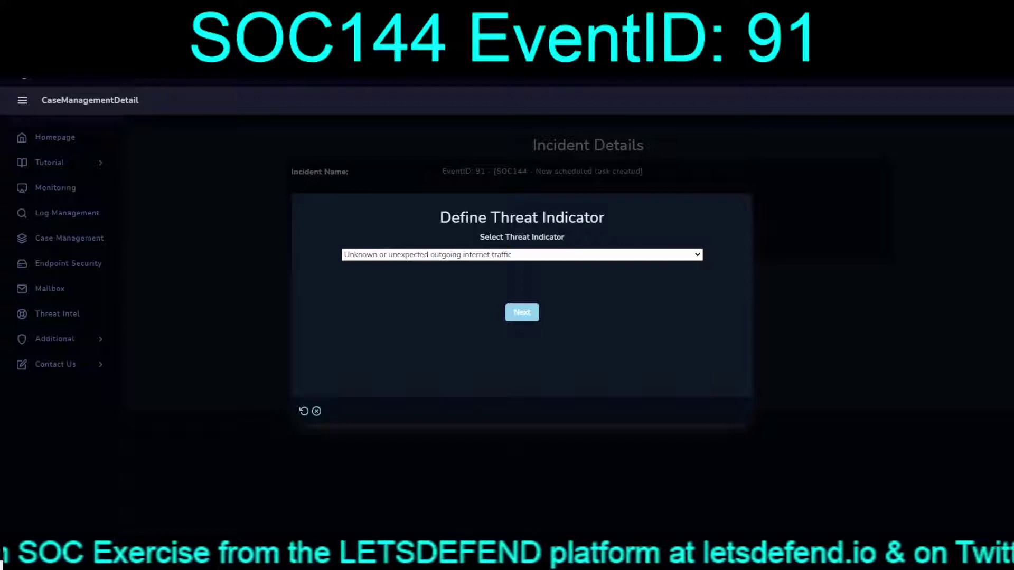
key("Down")
left_click(521, 312)
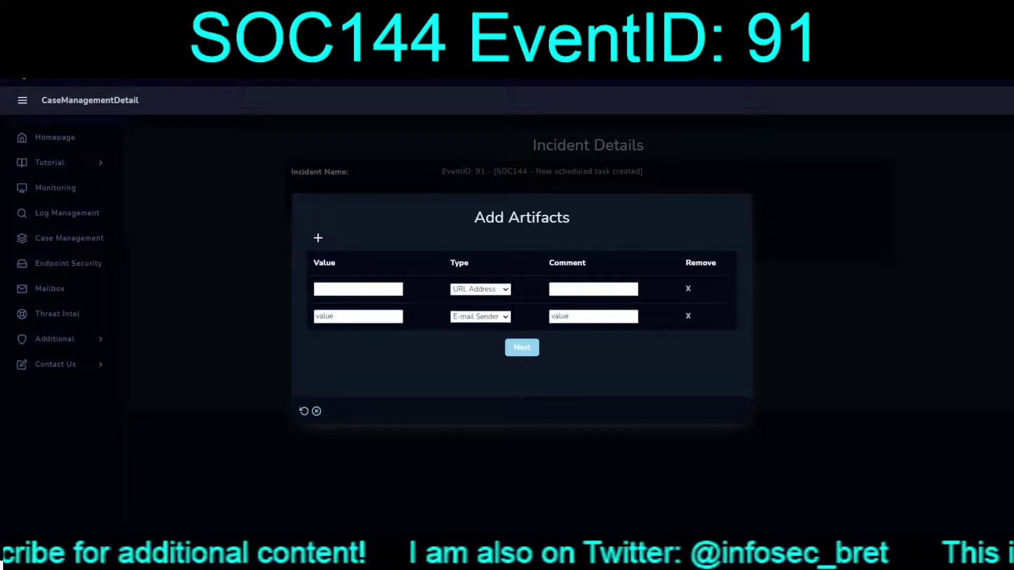
Step: Add an MD5 Hash artifact with hash 65d880c7f474720dafb84c1e93c51e11 from the file's VirusTotal details, with the comment Sorted-Algorithm.py
left_click(318, 237)
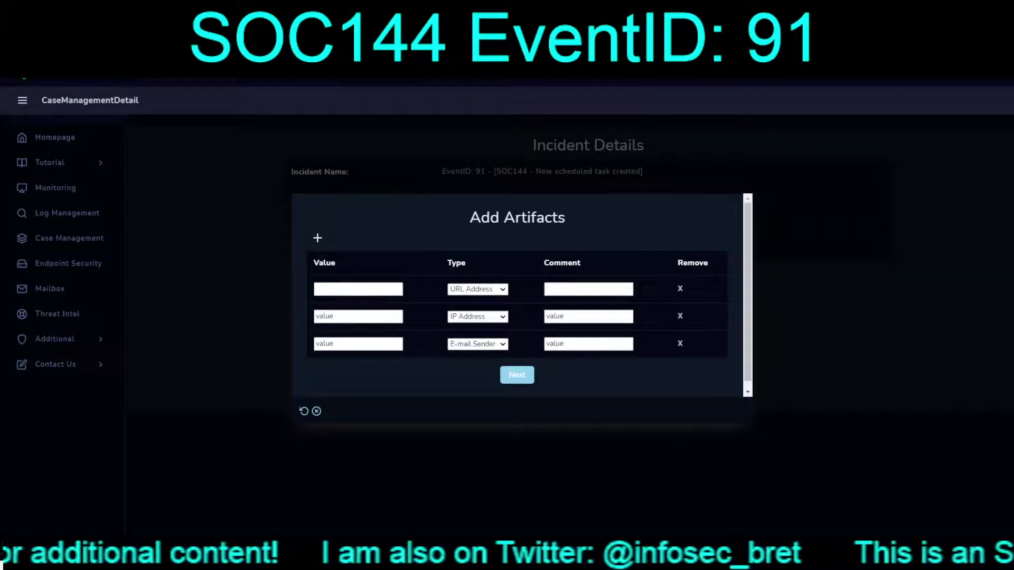
left_click(477, 343)
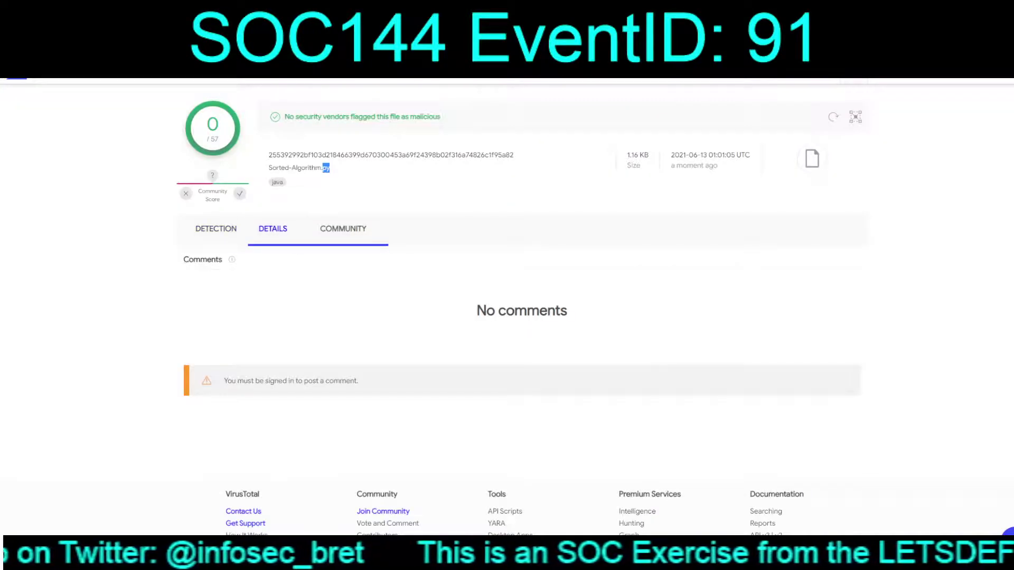
left_click(273, 228)
double_click(283, 279)
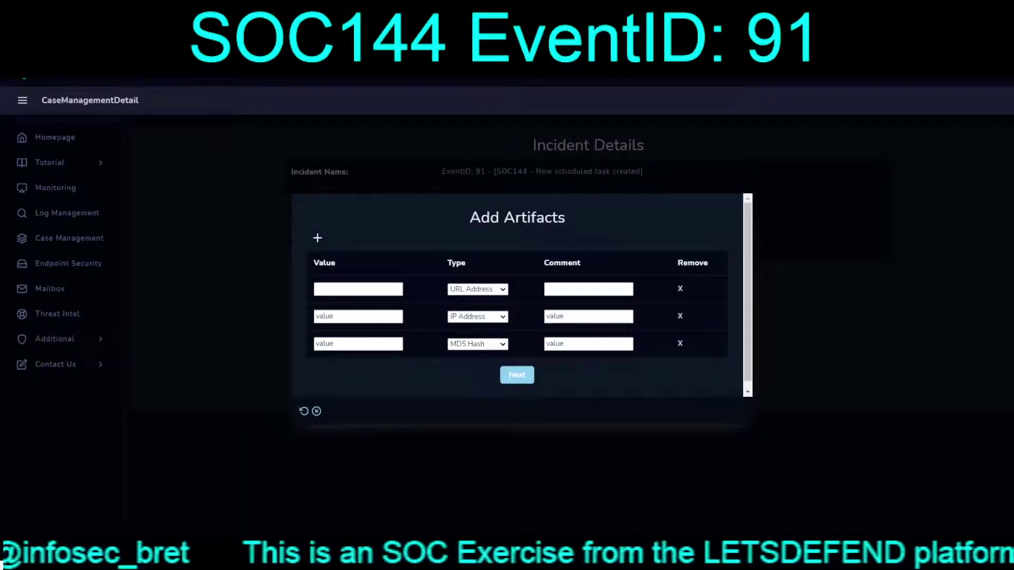
left_click(337, 344)
key("ctrl+v")
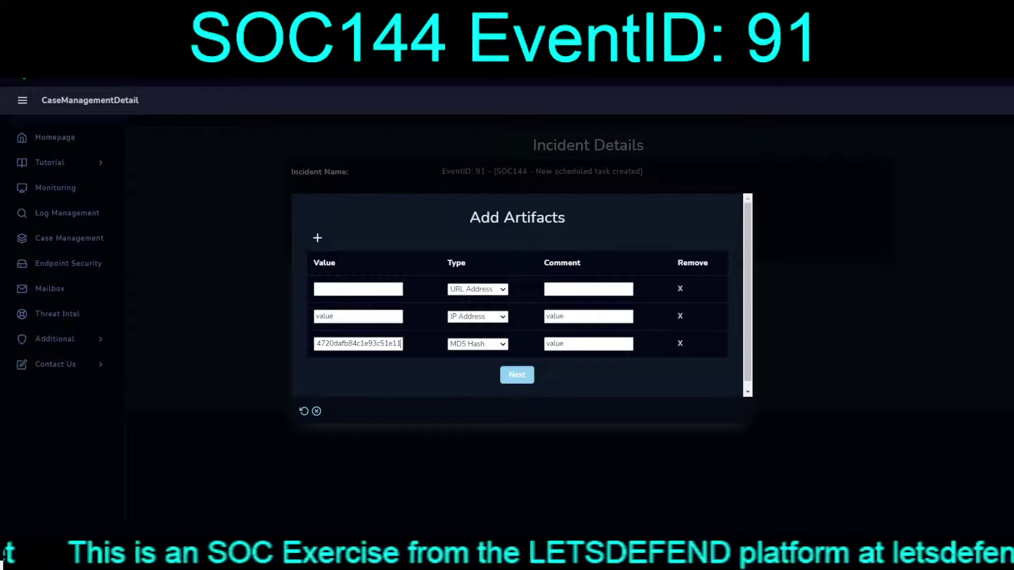
key("Tab")
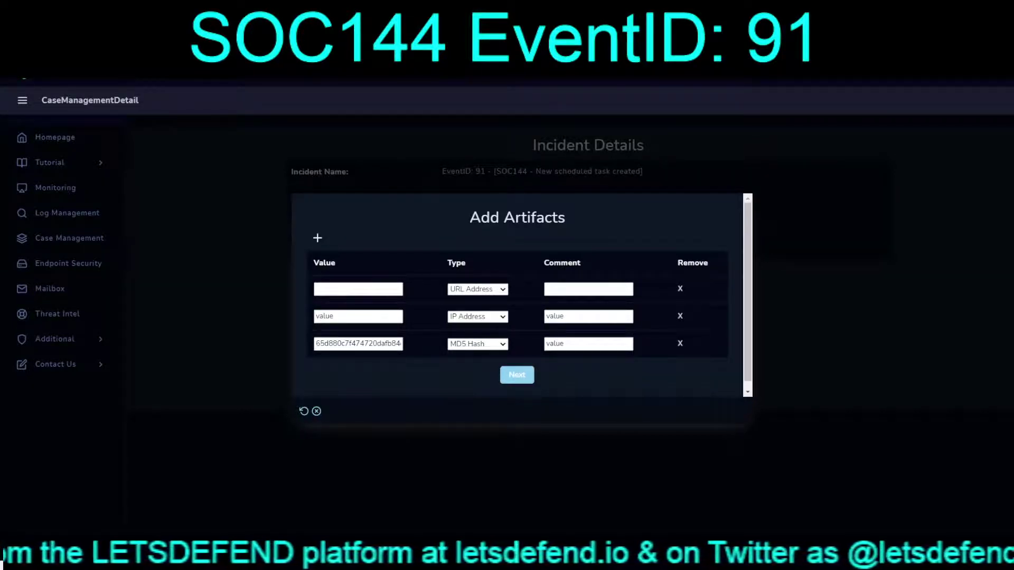
double_click(555, 344)
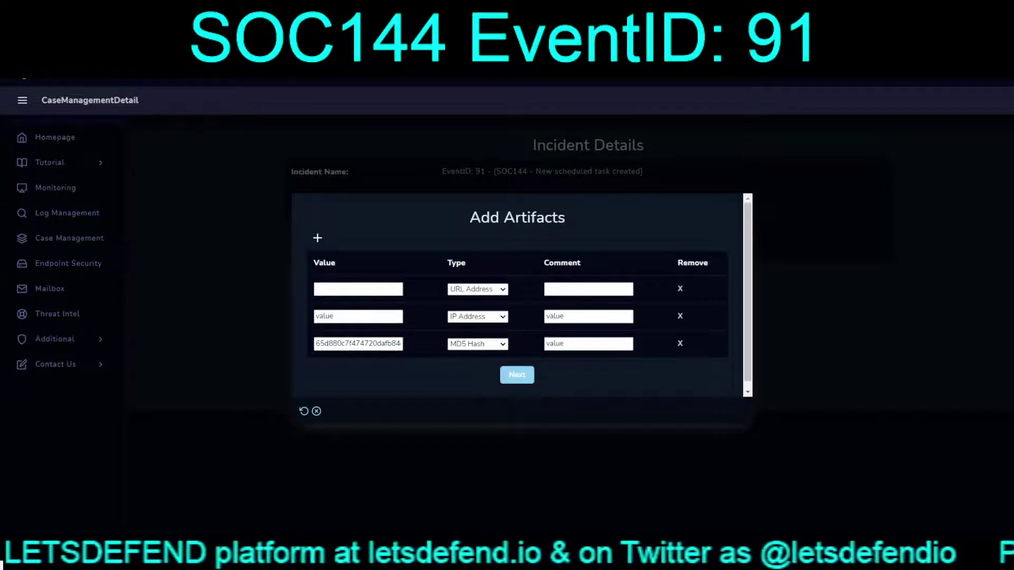
type("Sorted-Algorithm.py")
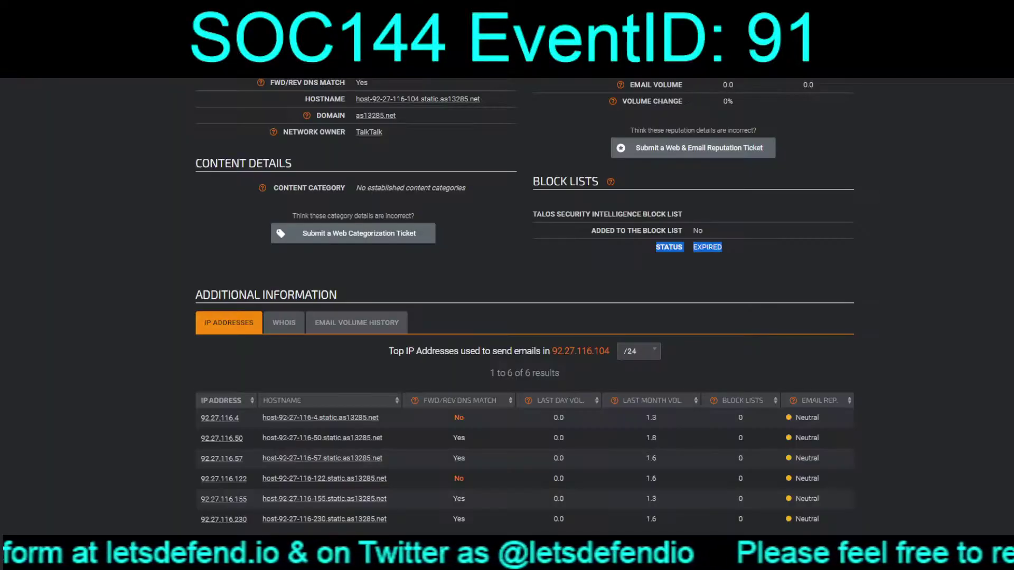
Step: Copy 92.27.116.104 from the Talos lookup and enter it as the IP Address artifact's value
scroll(524, 292, "up", 6)
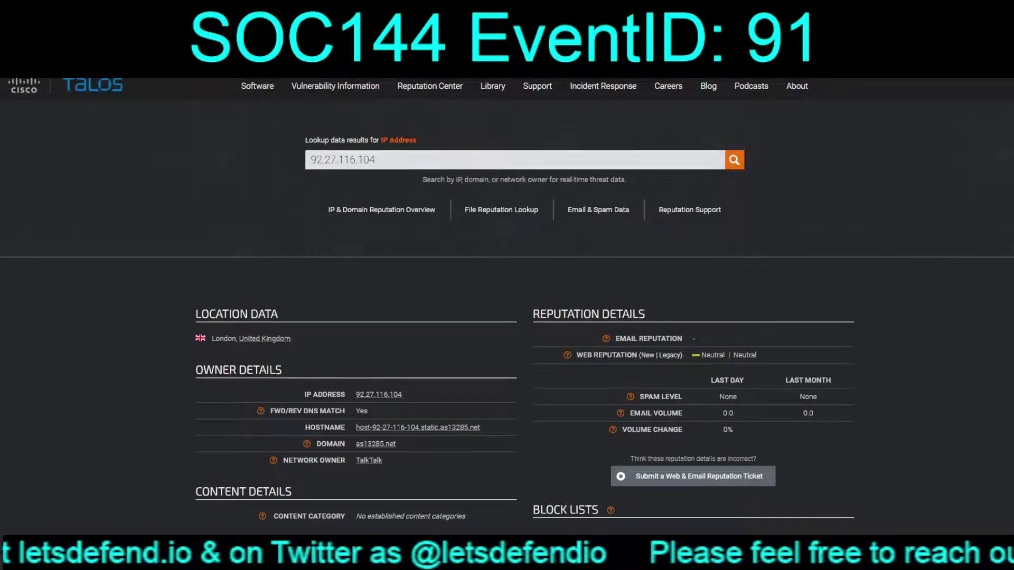
triple_click(343, 159)
key("ctrl+c")
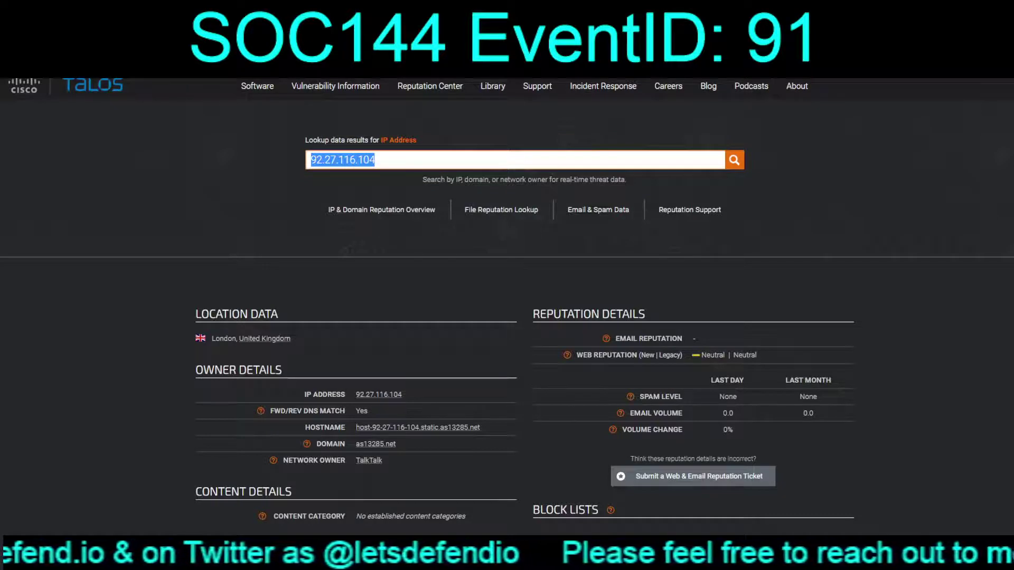
key("ctrl+Tab")
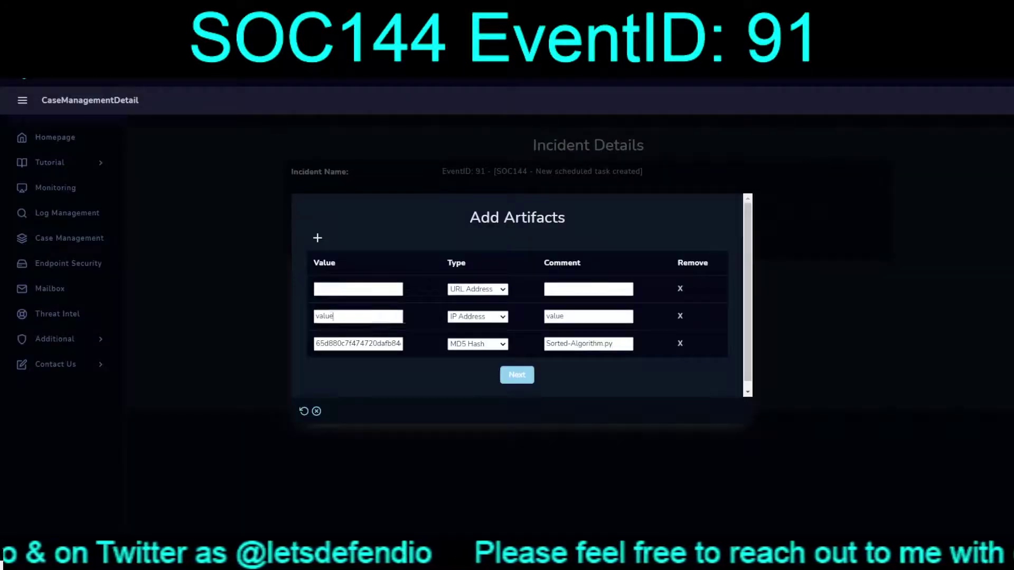
key("ctrl+v")
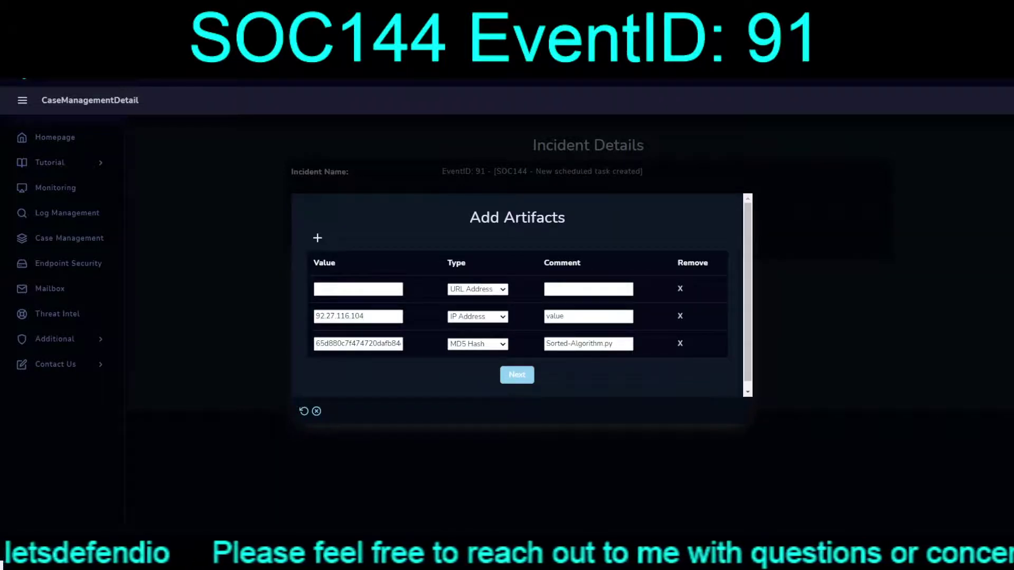
key("ctrl+Tab")
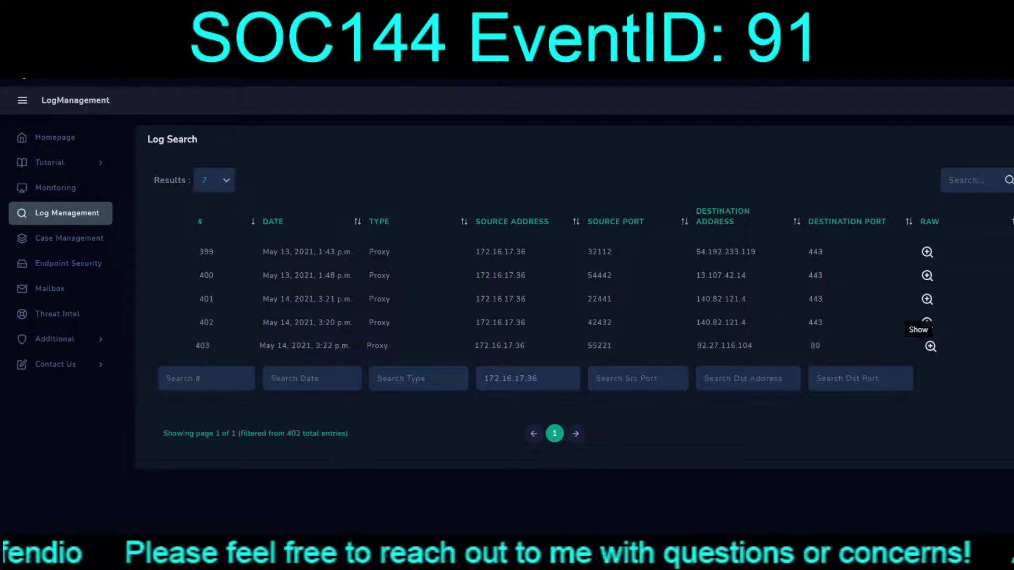
key("ctrl+Tab")
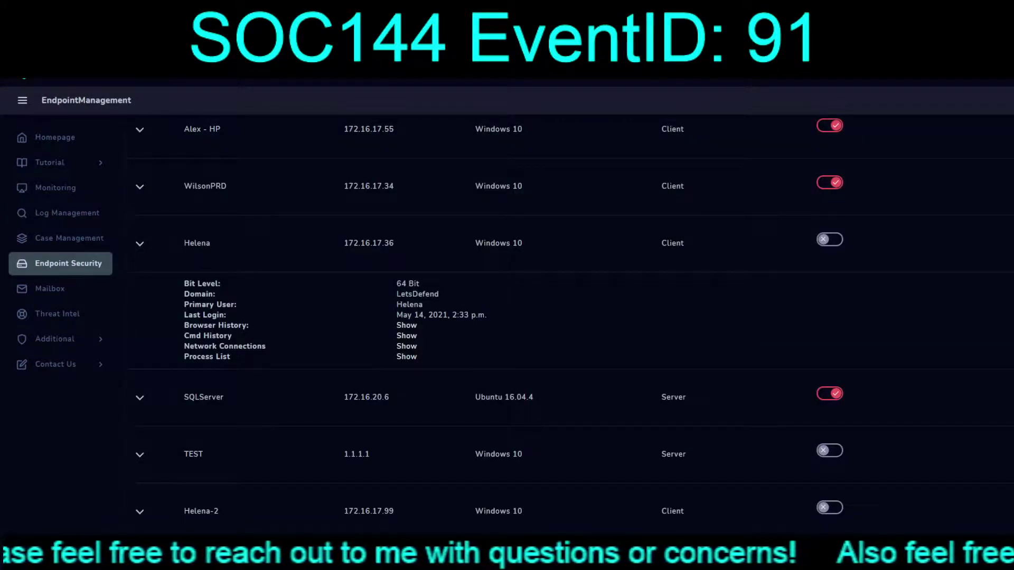
key("ctrl+Tab")
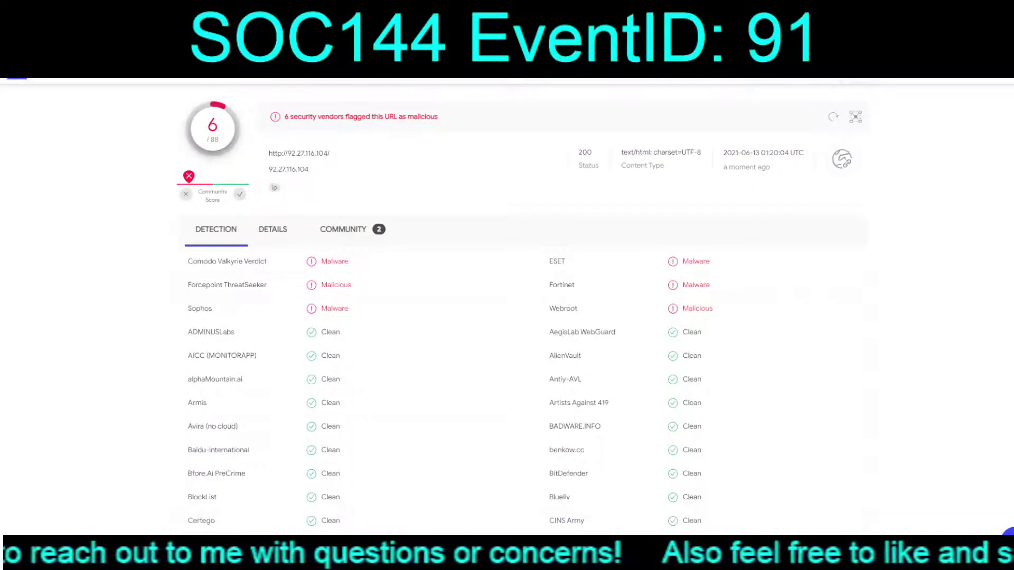
left_click_drag(330, 154, 269, 153)
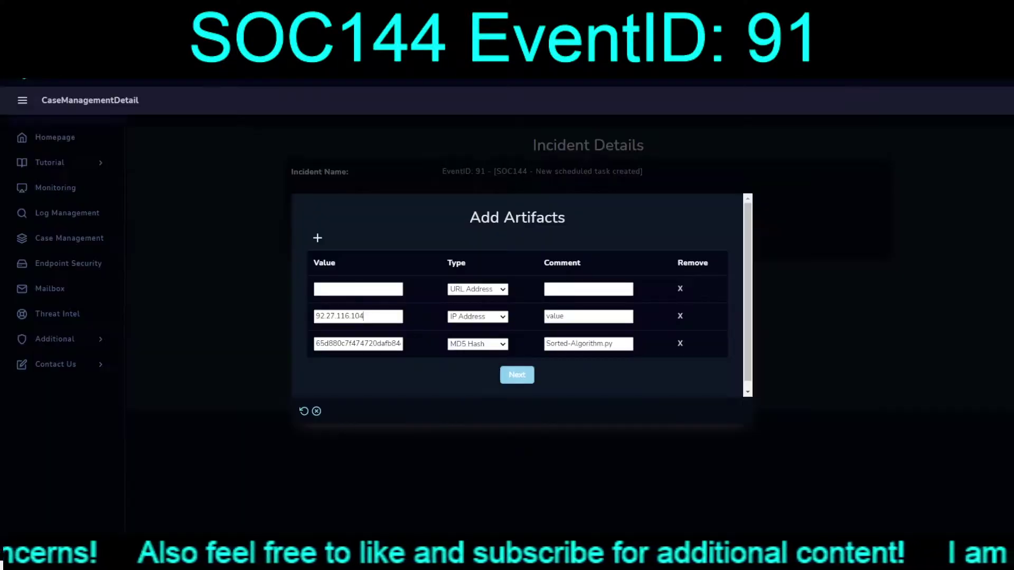
type("http://92.27.116.104/")
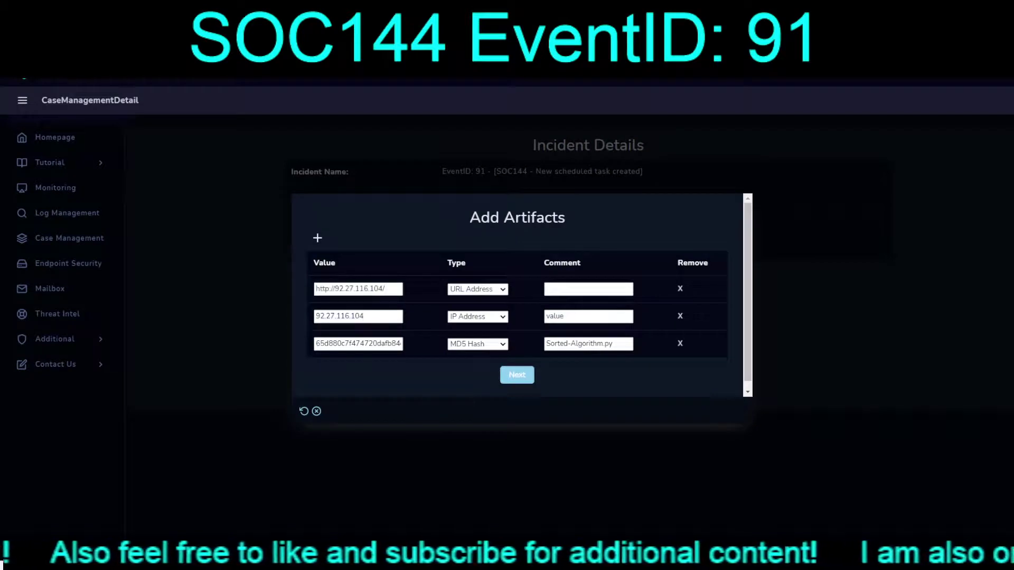
Step: Clear the IP Address artifact's placeholder comment and set the URL artifact's comment to "Download string in .py file"
left_click(565, 316)
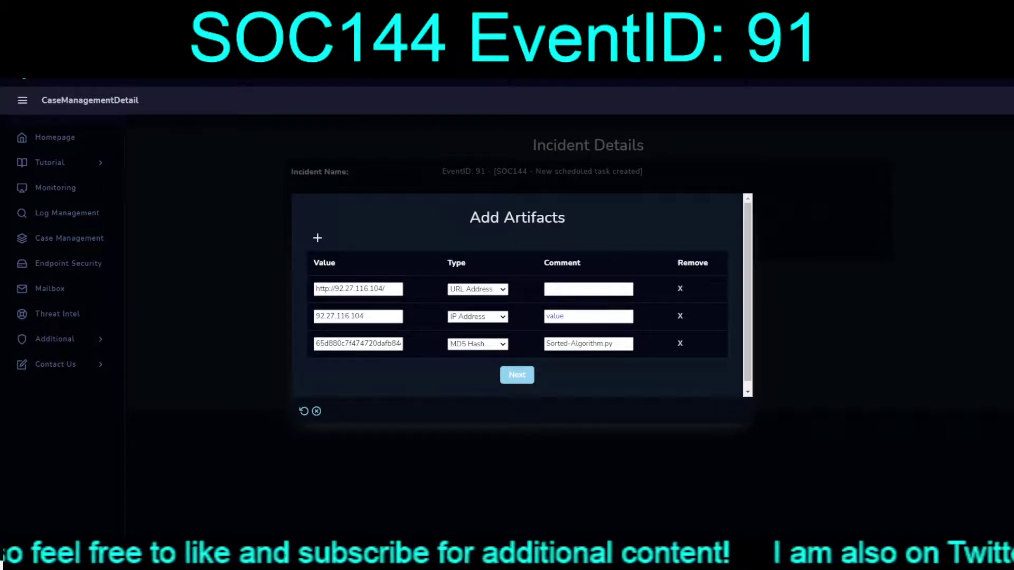
key("BackSpace")
left_click(588, 289)
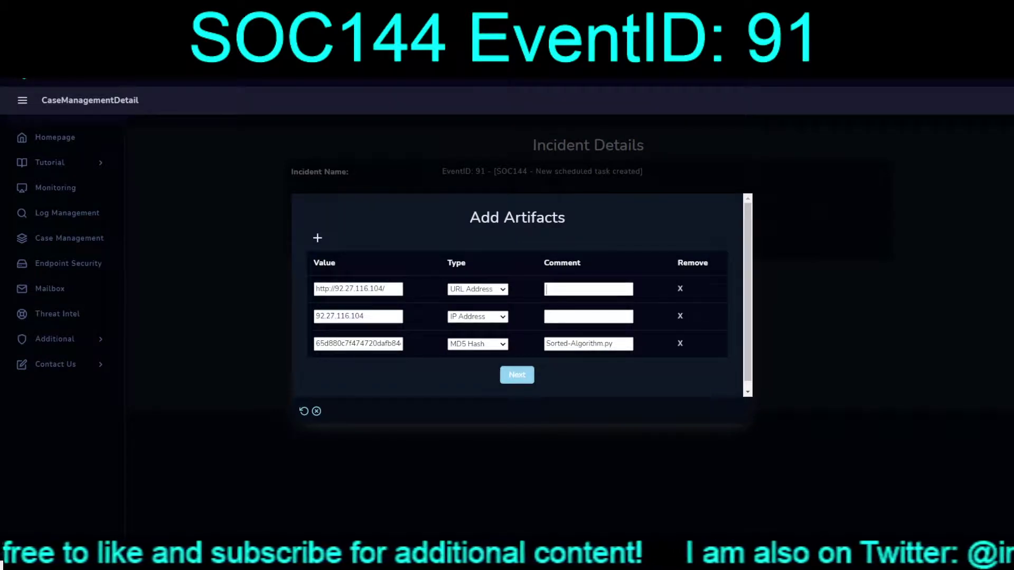
type("Downlo")
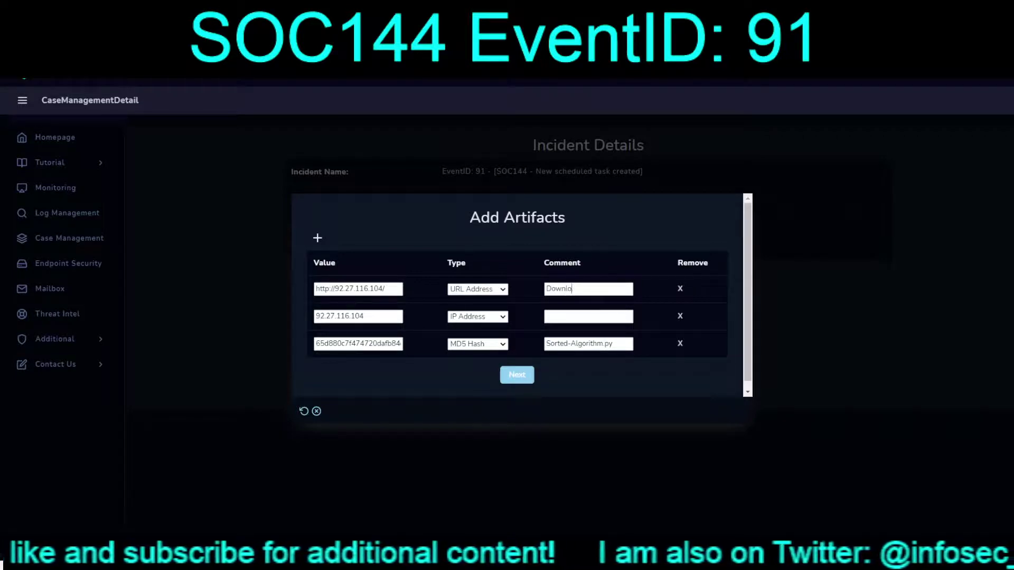
type("ad string in ")
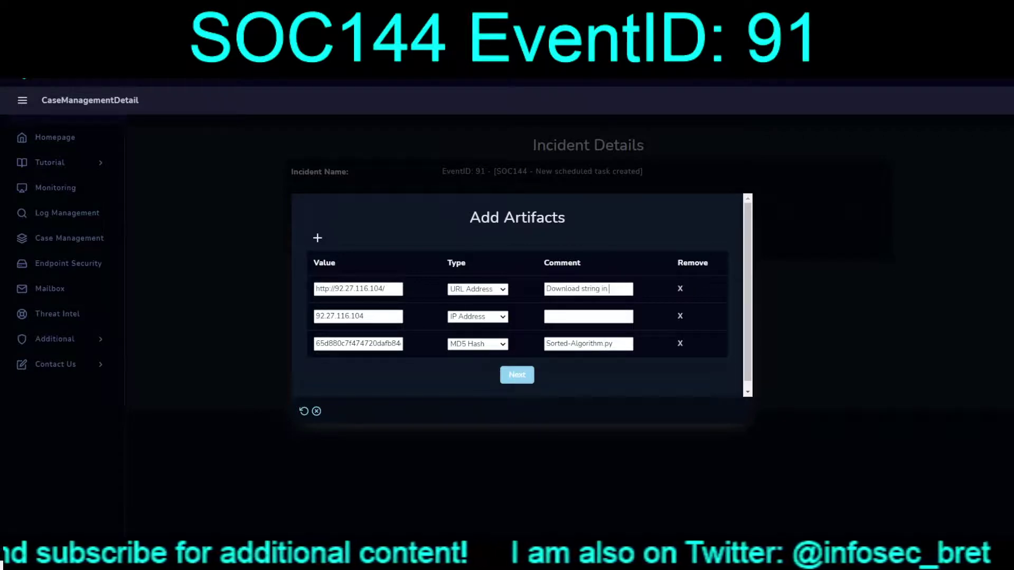
type(".py file")
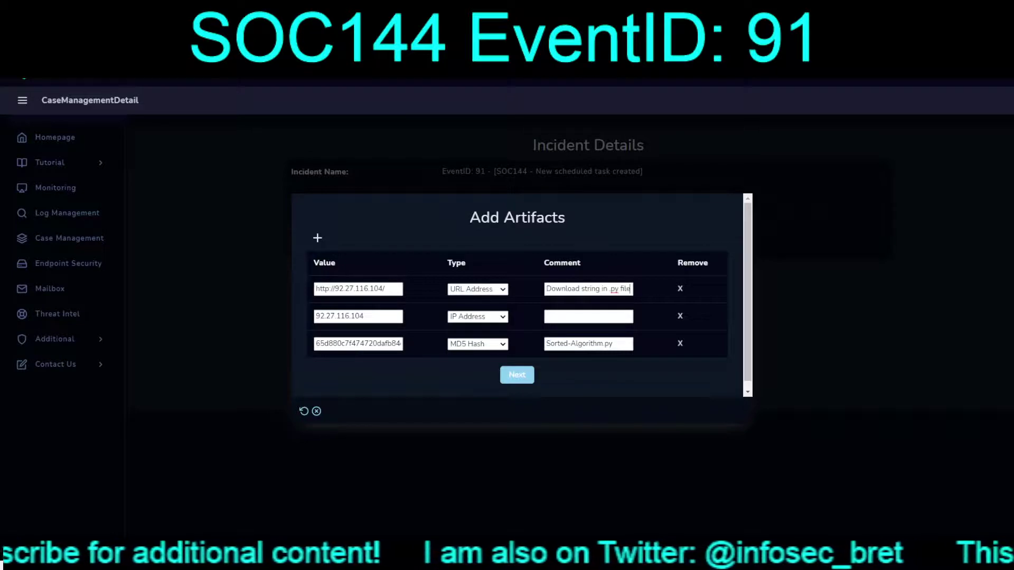
Step: Append "(bottom of file)" to the URL Address artifact's comment and begin the IP Address artifact's comment with "UR"
type(" (bottom")
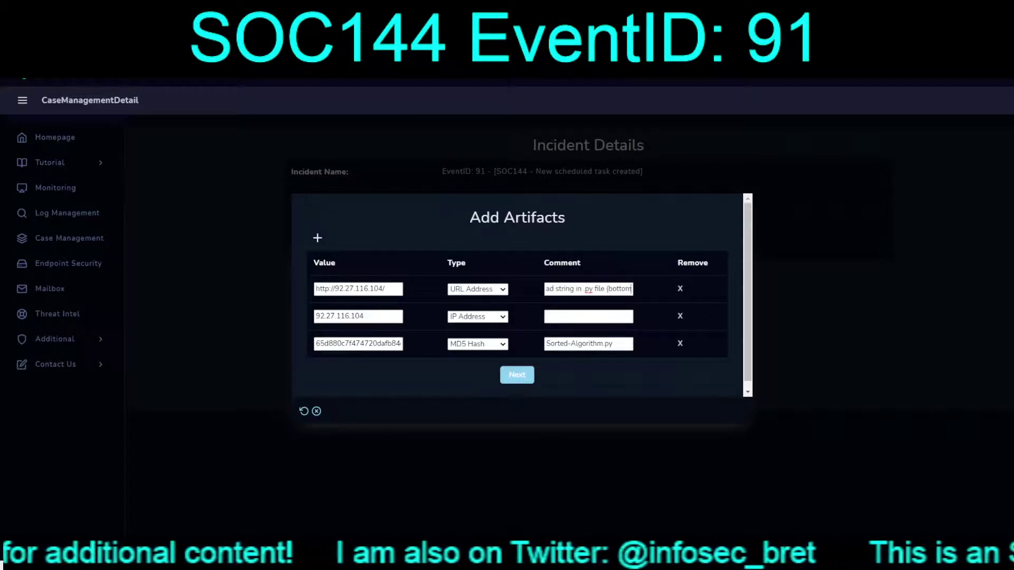
type(" of file)")
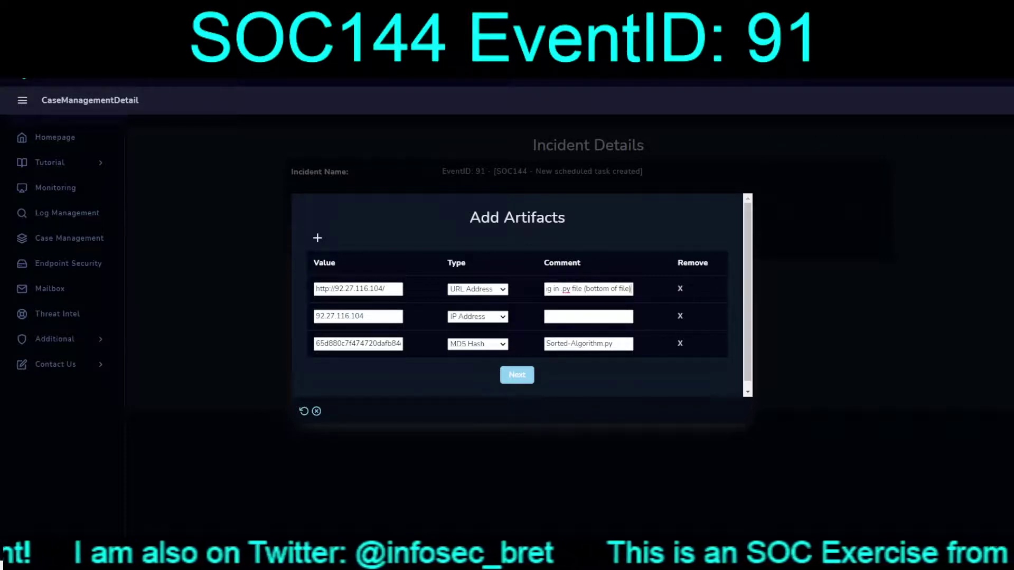
left_click(547, 317)
type("UR")
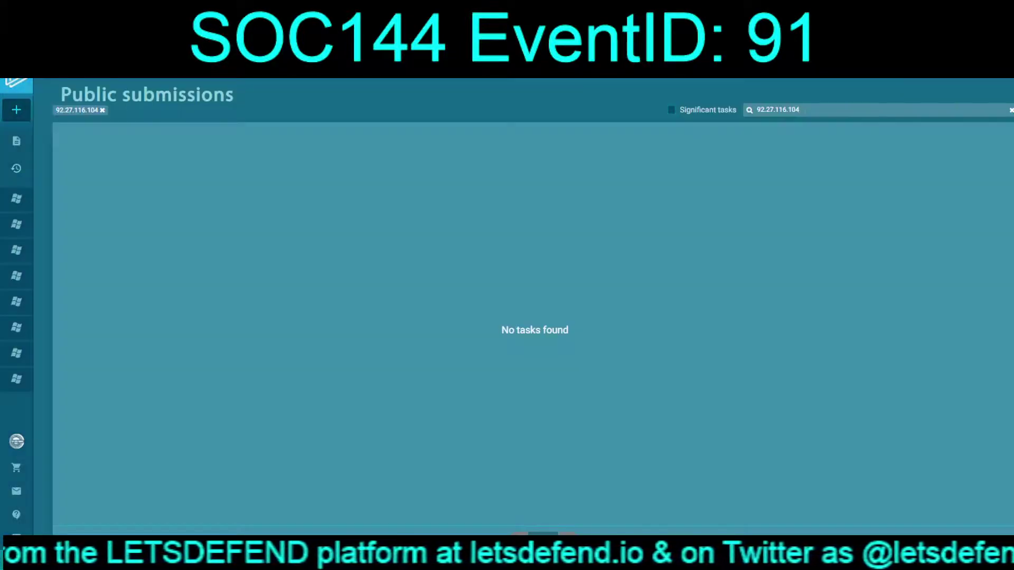
Step: Switch to ANY.RUN and search its public submissions for the hash 65d880c7f474720dafb84c1e93c51e11
key("ctrl+a")
type("65d880c7f474720dafb84c1e93c51e11")
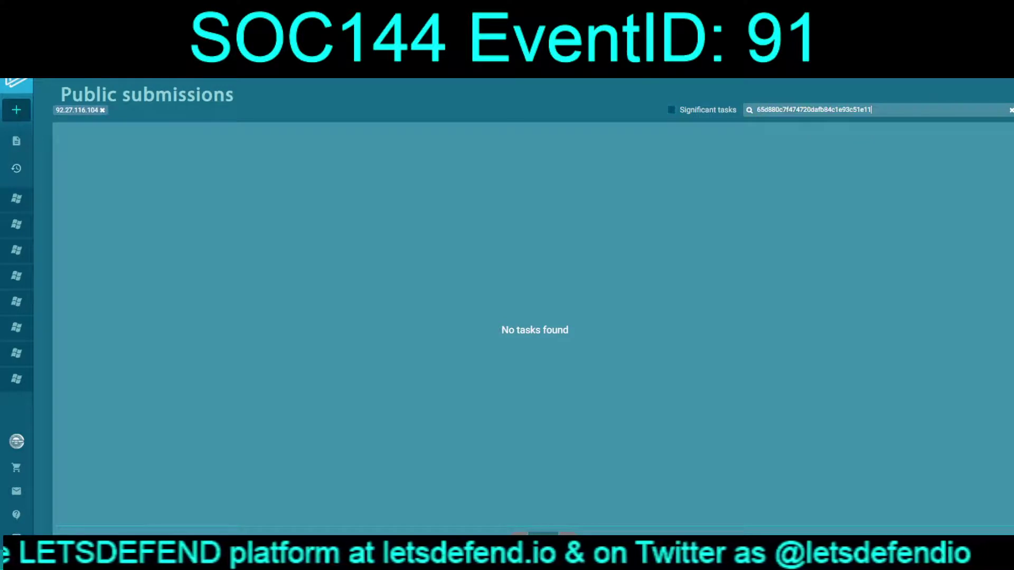
key("Return")
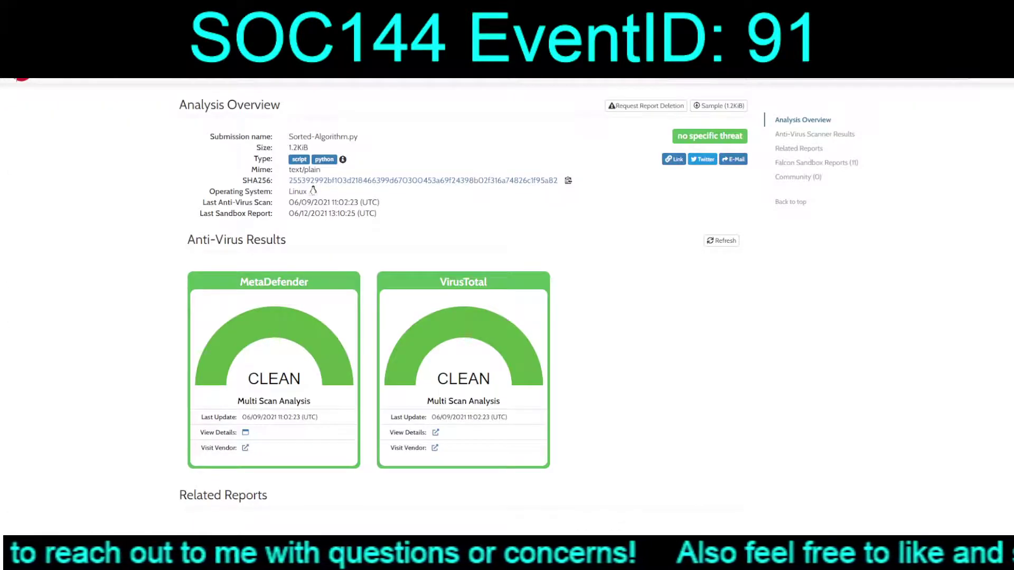
scroll(507, 306, "down", 4)
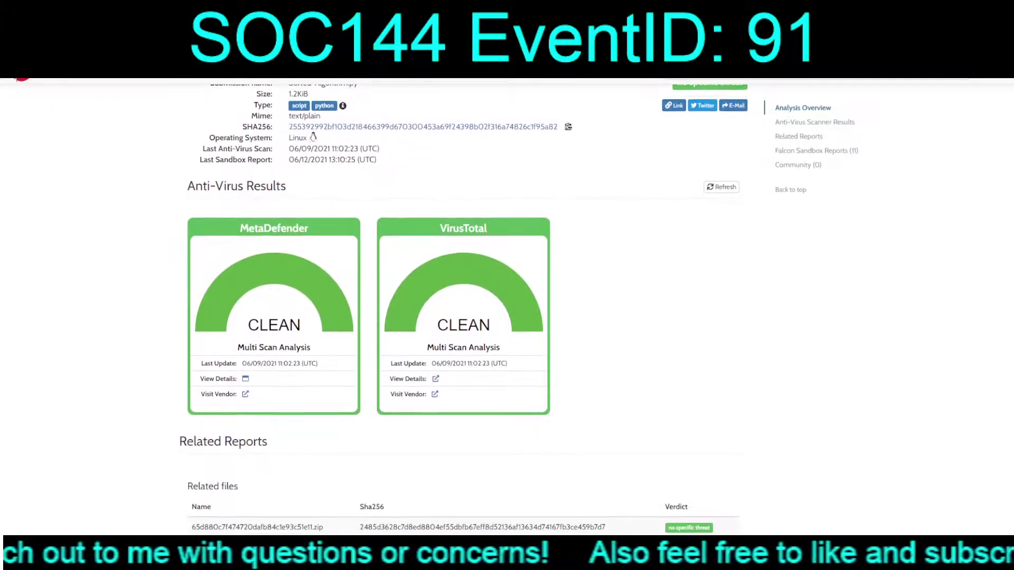
scroll(507, 306, "down", 3)
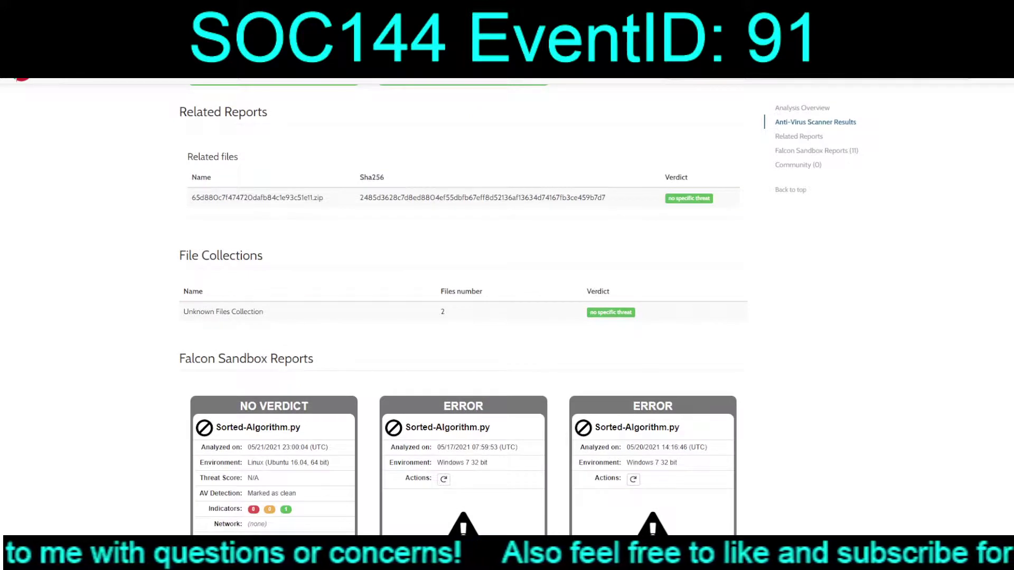
scroll(507, 307, "up", 7)
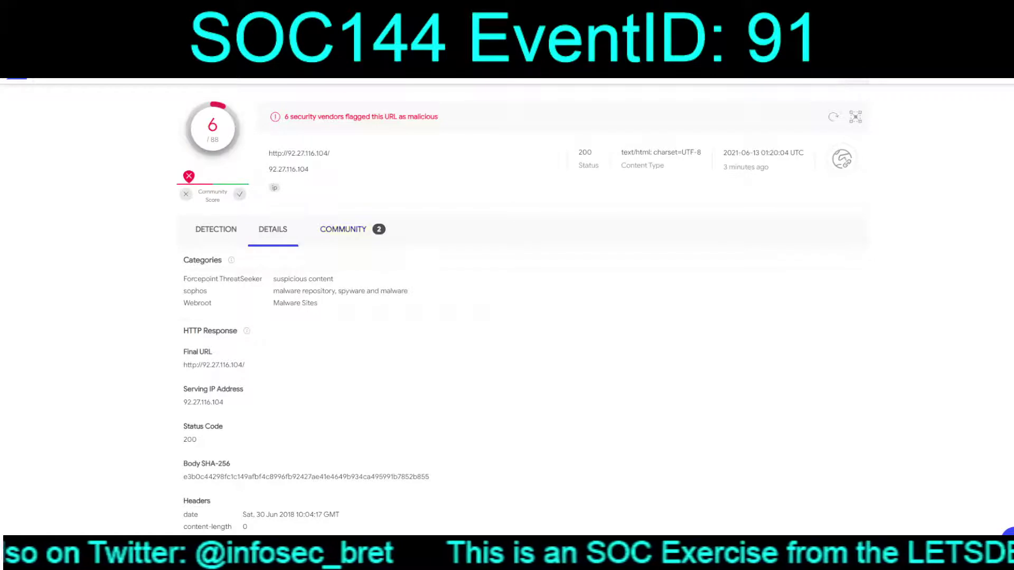
left_click(363, 229)
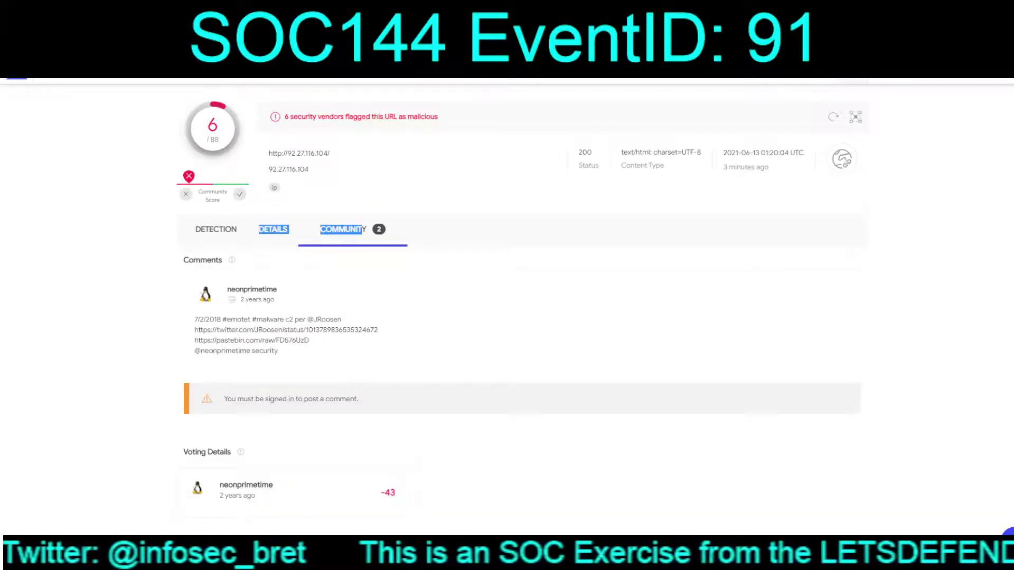
left_click(215, 229)
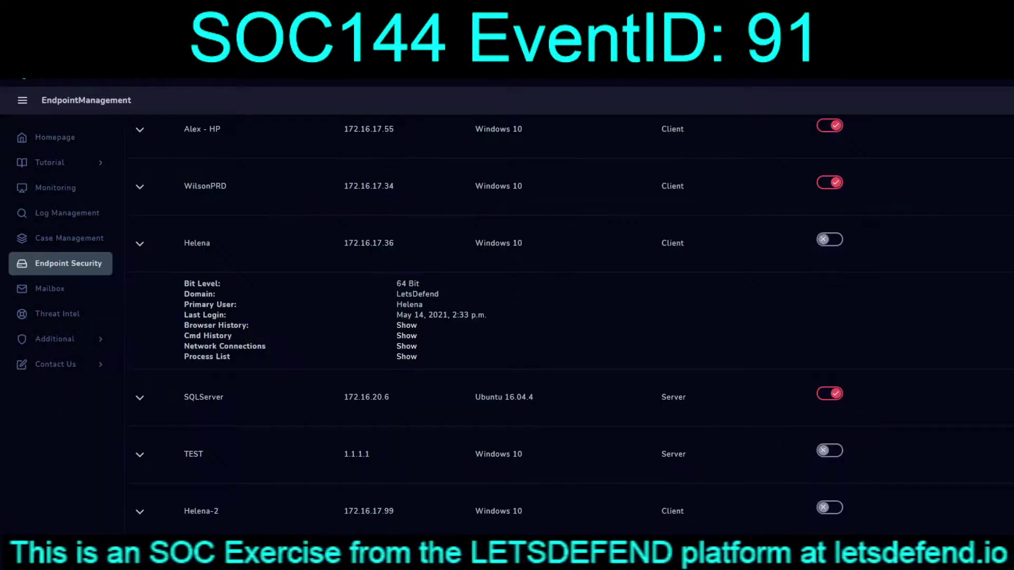
Step: Examine the process list of the endpoint at 172.16.17.36 in LetsDefend for the python.exe and schtasks.exe entries
left_click(407, 357)
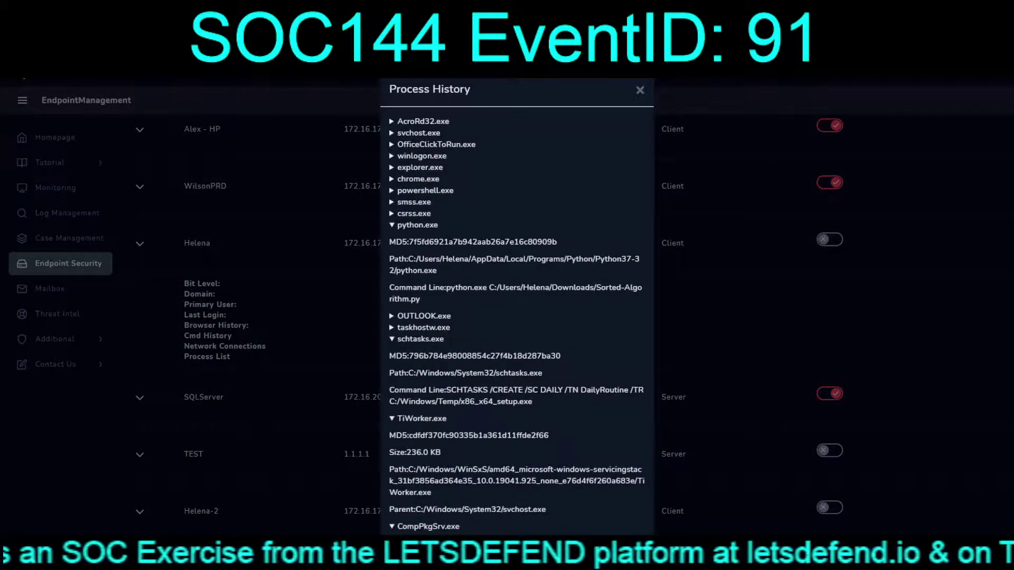
scroll(517, 306, "down", 2)
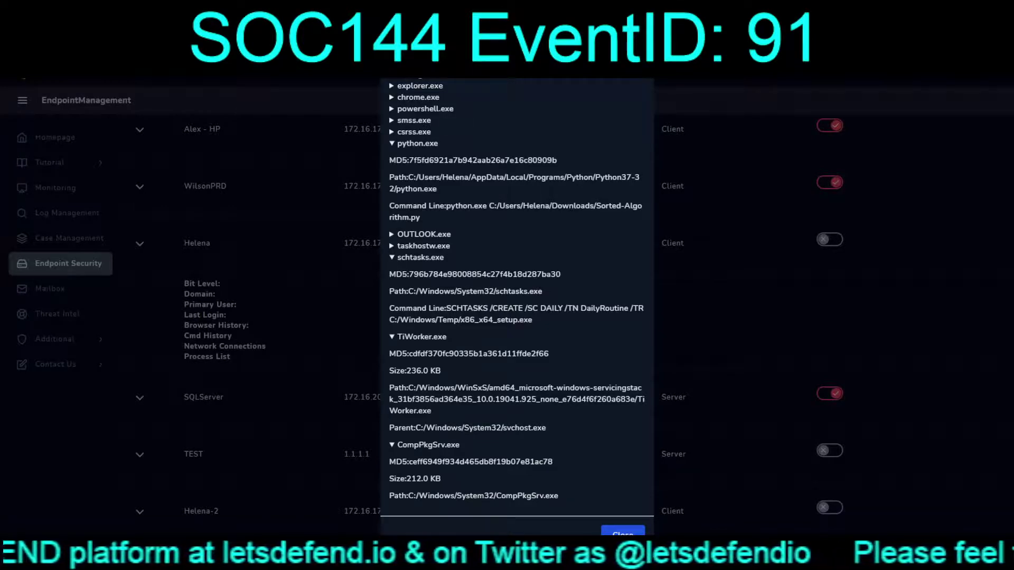
scroll(517, 290, "up", 1)
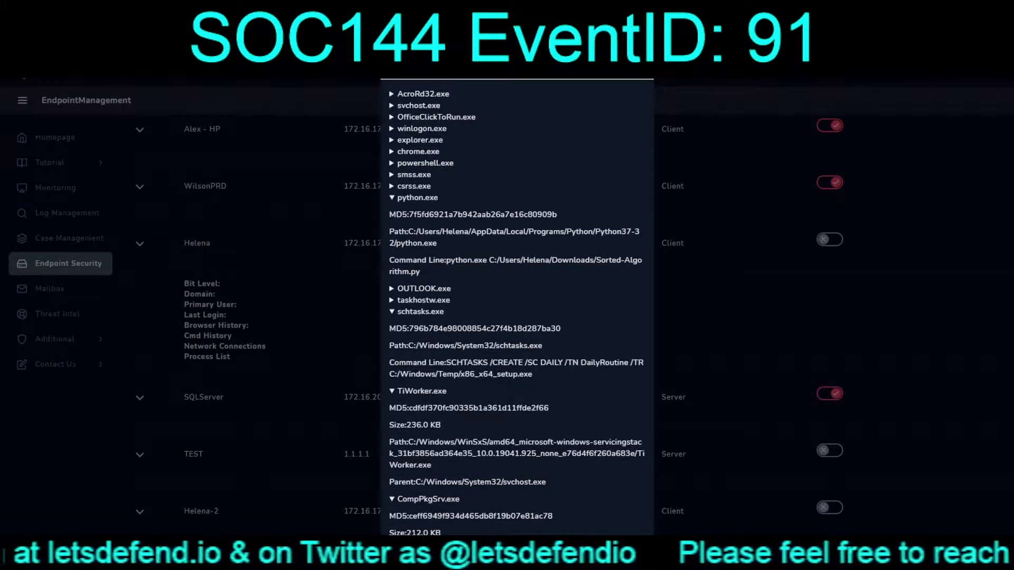
scroll(516, 306, "down", 1)
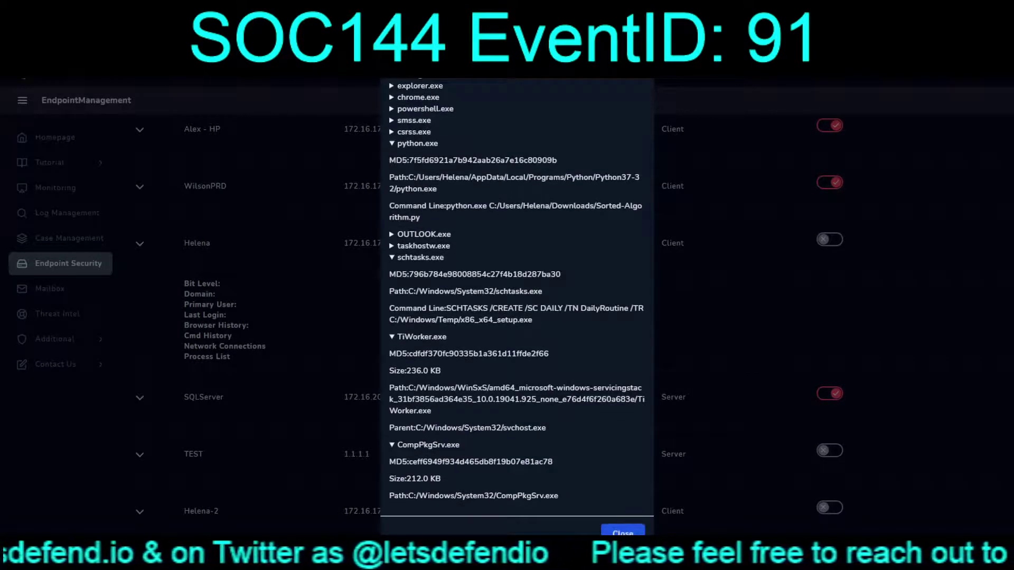
key("Escape")
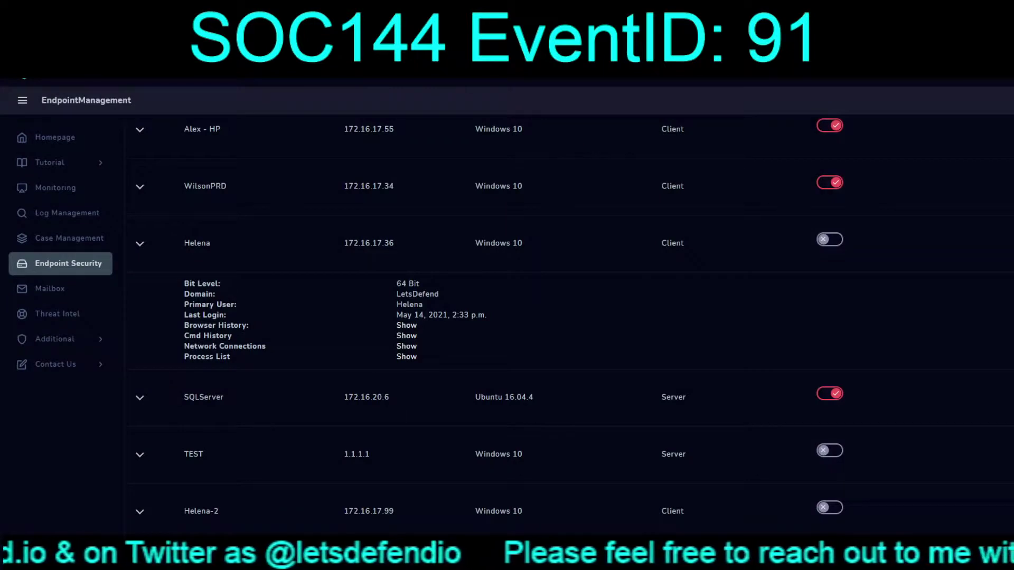
Step: Examine the command history of the endpoint at 172.16.17.36, focusing on the Sorted-Algorithm.py and SCHTASKS commands and the x86_x64_setup.exe path
left_click(406, 336)
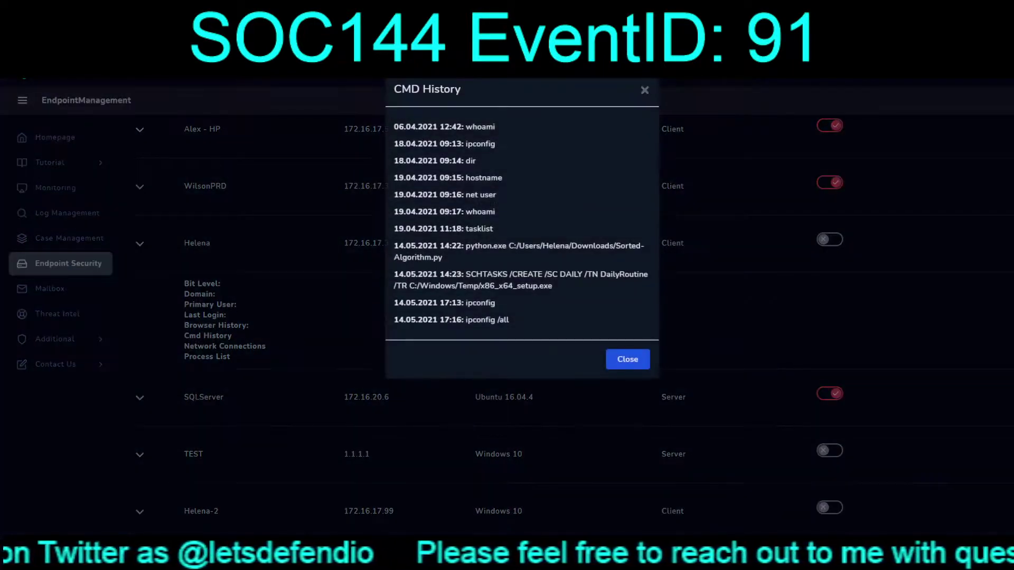
left_click_drag(553, 286, 399, 274)
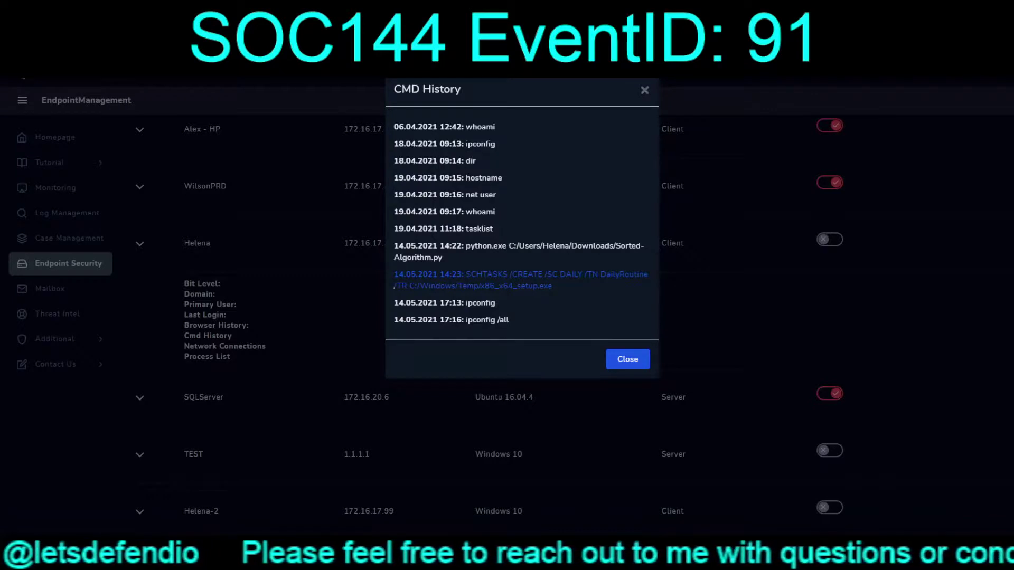
left_click(396, 282)
left_click_drag(443, 257, 394, 245)
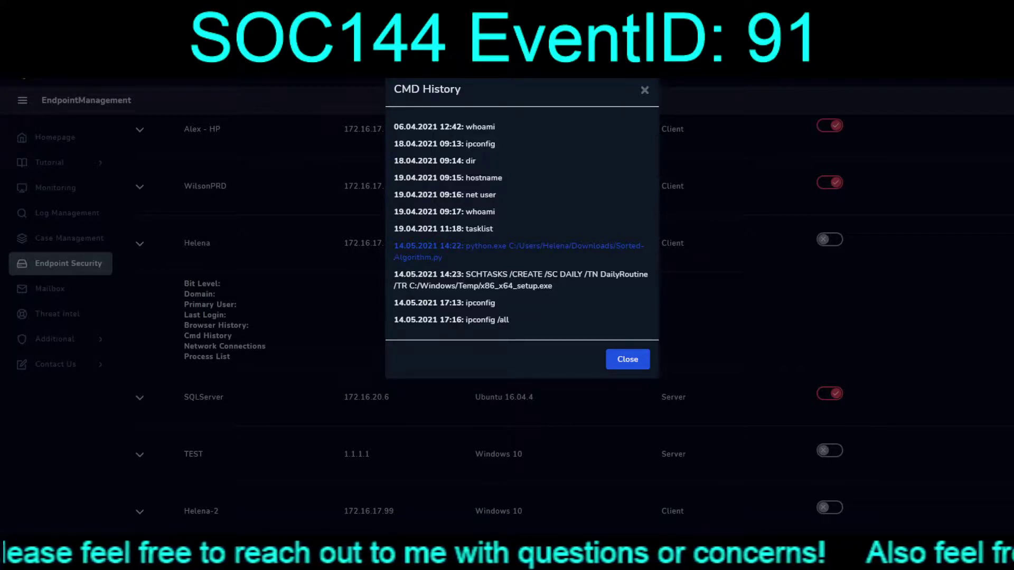
left_click_drag(552, 286, 394, 274)
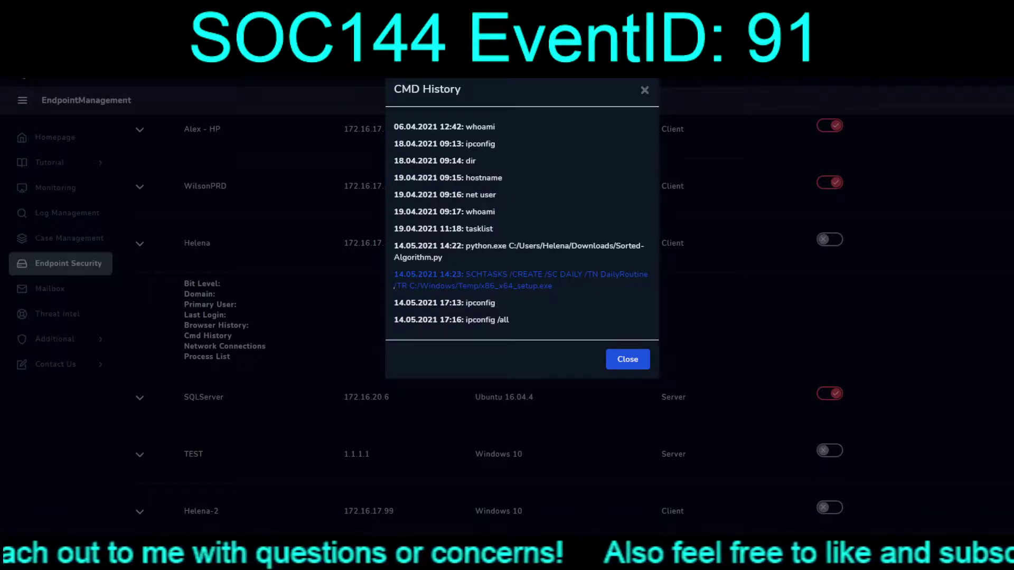
mouse_move(393, 274)
left_mouse_down()
mouse_move(549, 286)
mouse_move(446, 286)
mouse_move(466, 275)
mouse_move(409, 286)
left_mouse_up()
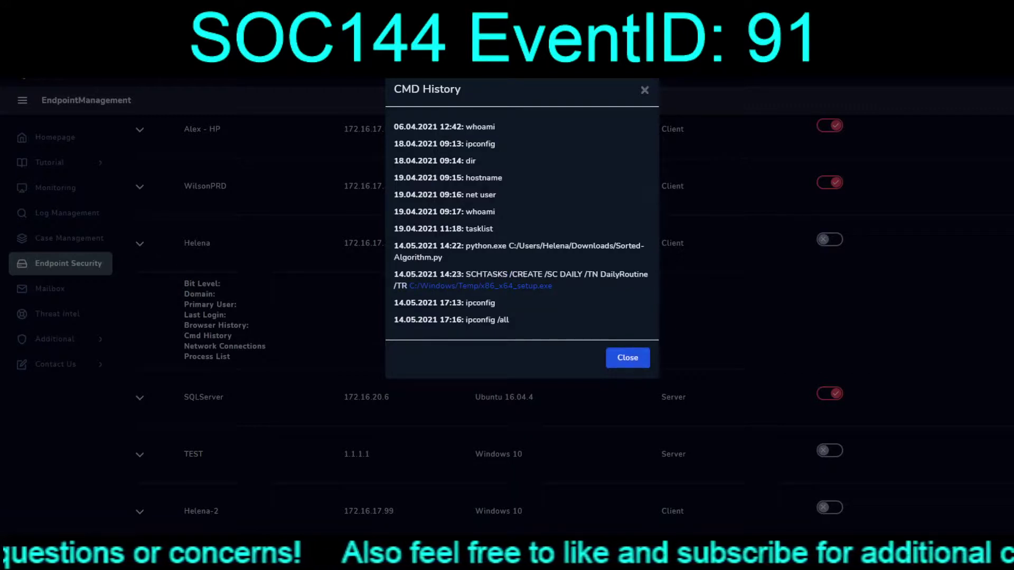
key("Escape")
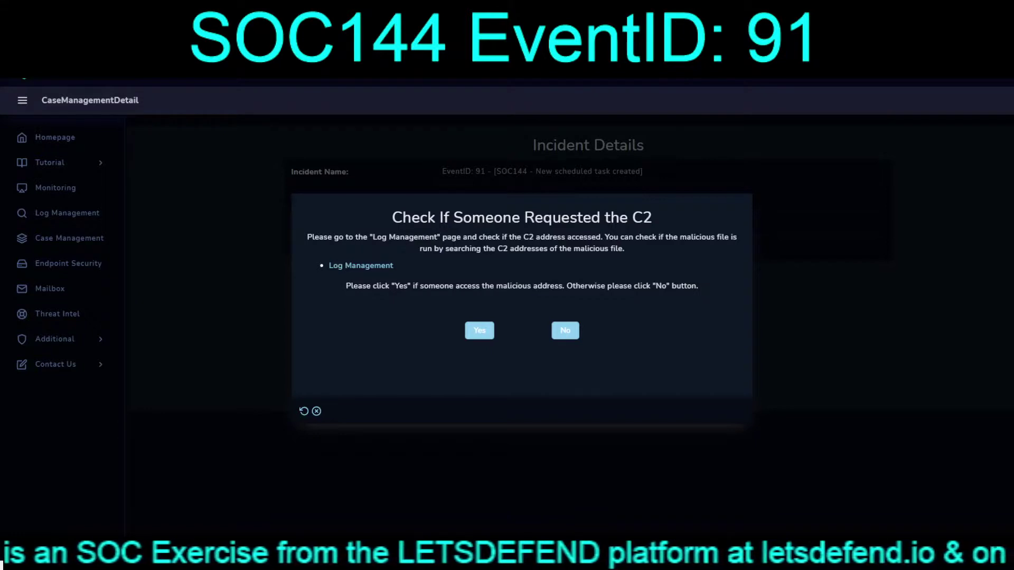
Step: Answer Yes to the playbook's C2 access check, and reload the endpoint list to look through its hosts for containment
left_click(479, 330)
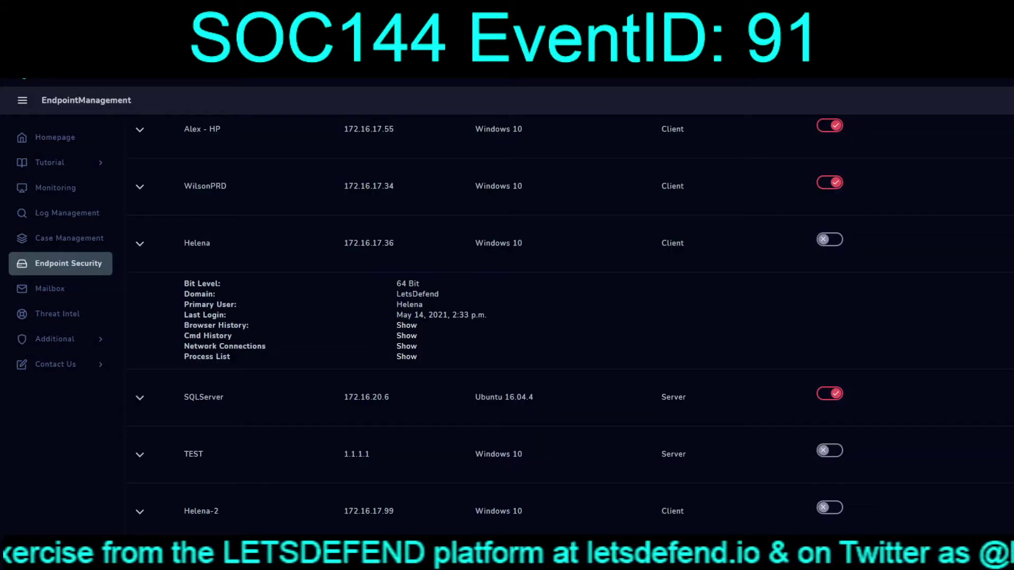
key("F5")
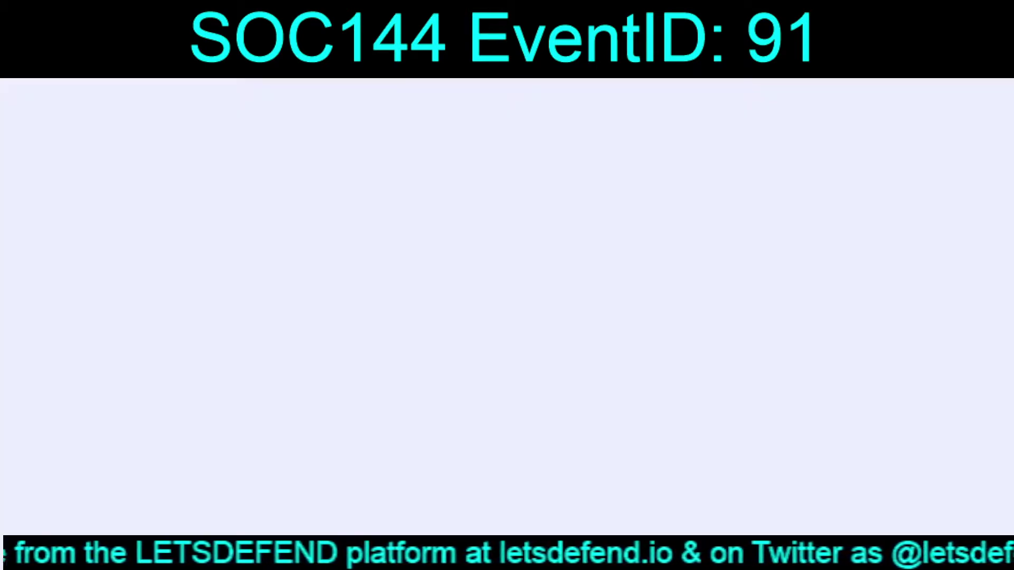
scroll(570, 317, "down", 15)
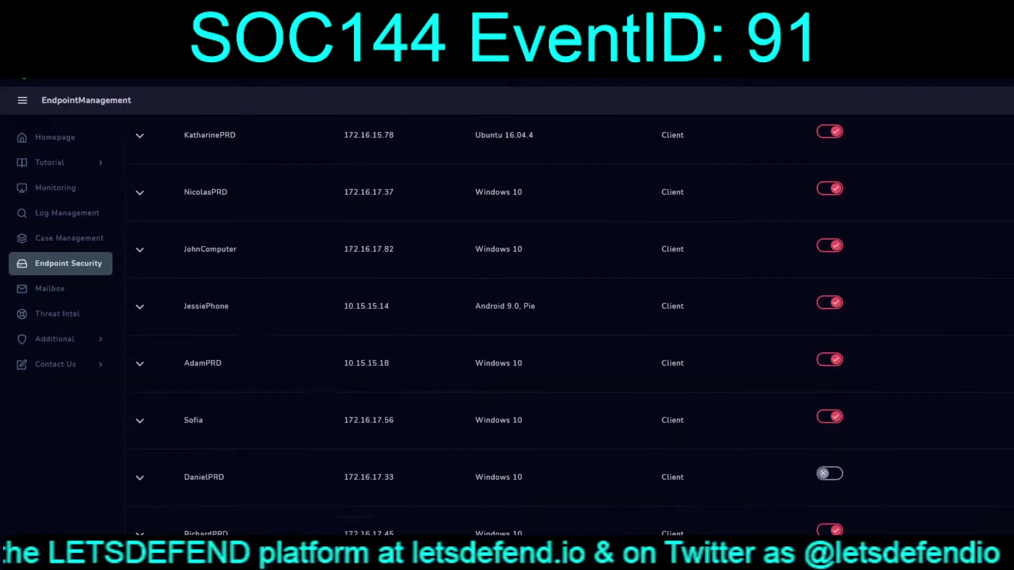
scroll(571, 317, "down", 5)
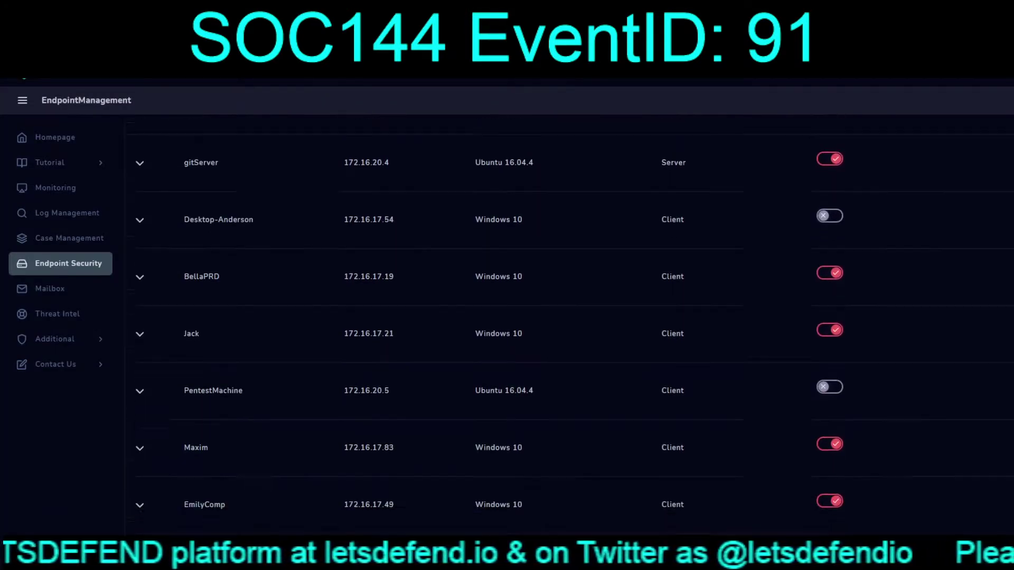
scroll(571, 317, "down", 3)
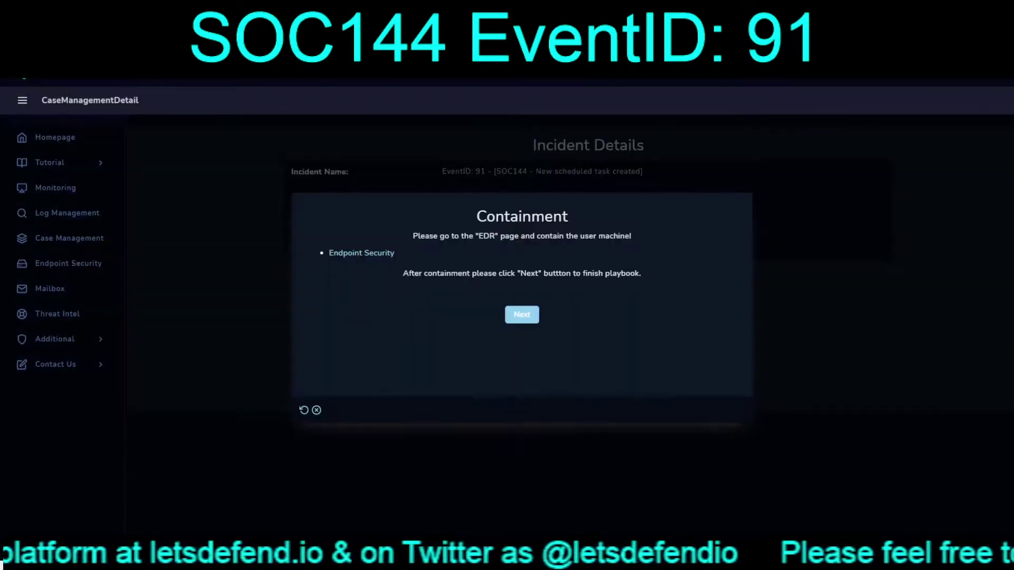
Step: Complete the playbook from its Containment stage and dismiss the completion notice
left_click(521, 316)
left_click(731, 405)
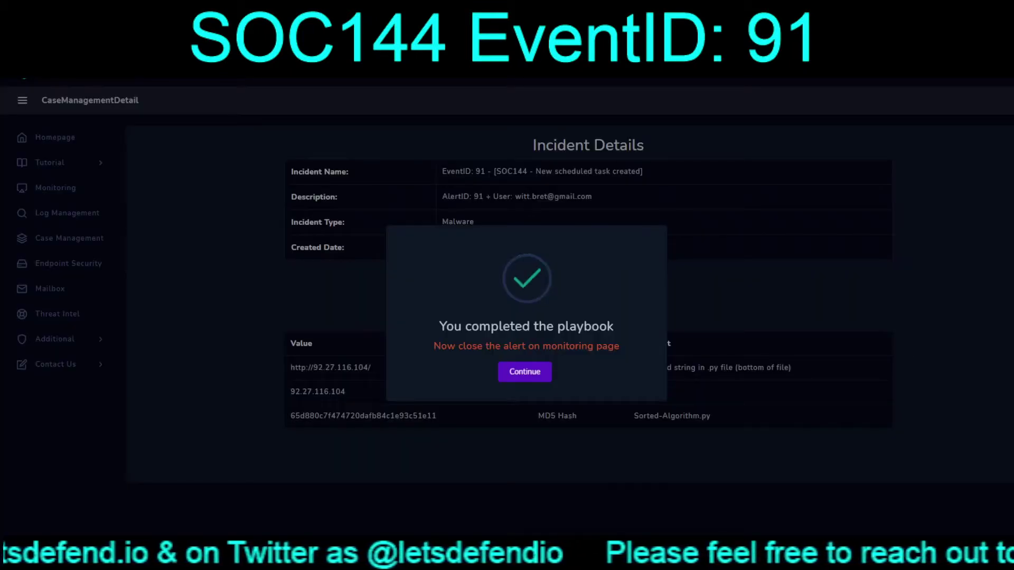
key("Return")
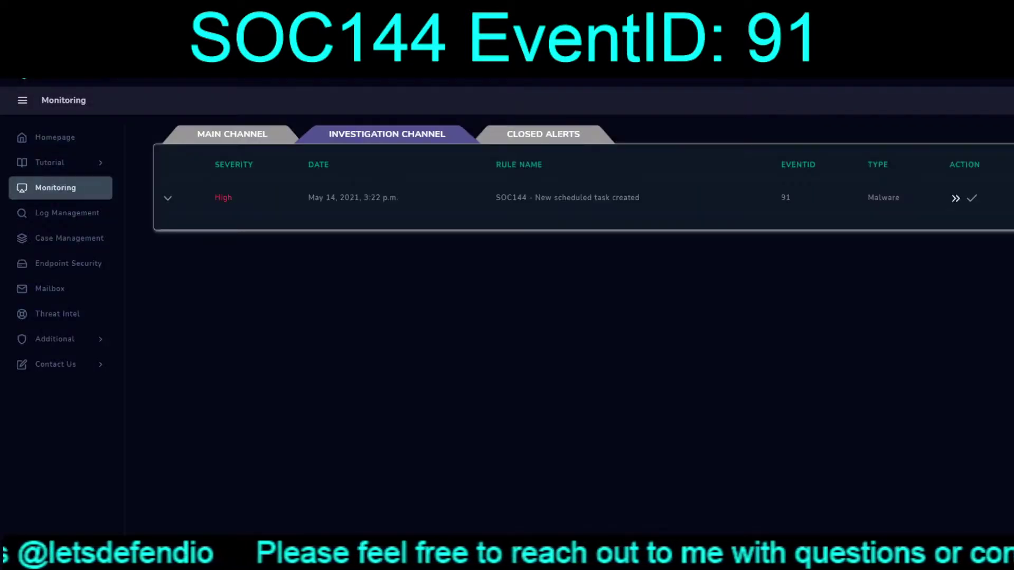
Step: Fill in the closing note for EventID 91: "System needs to have the x86_x64_setup.exe pulled and analyzed from C:\Windows\Temp\ before being nuked and paved"
left_click(972, 198)
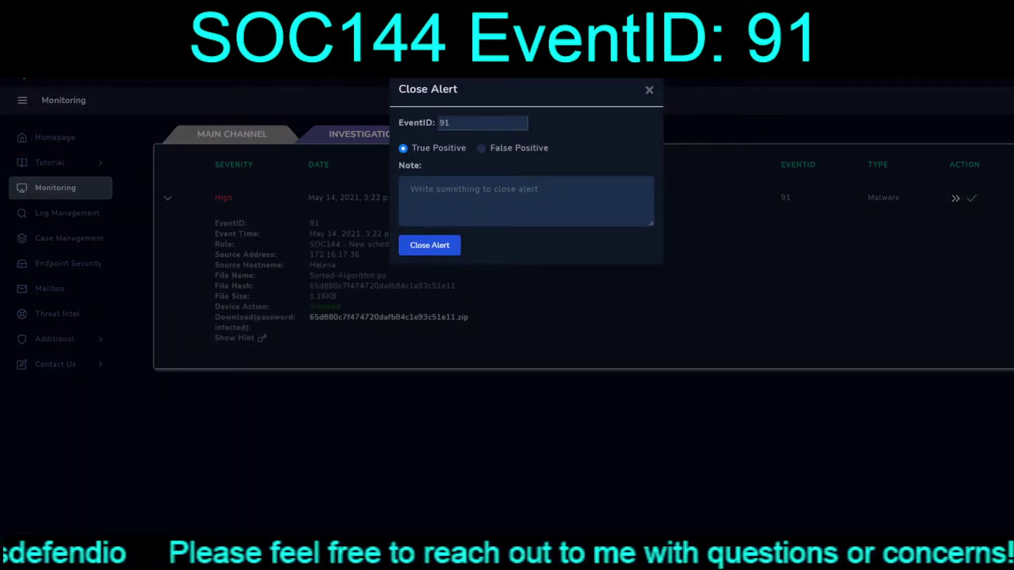
left_click(411, 190)
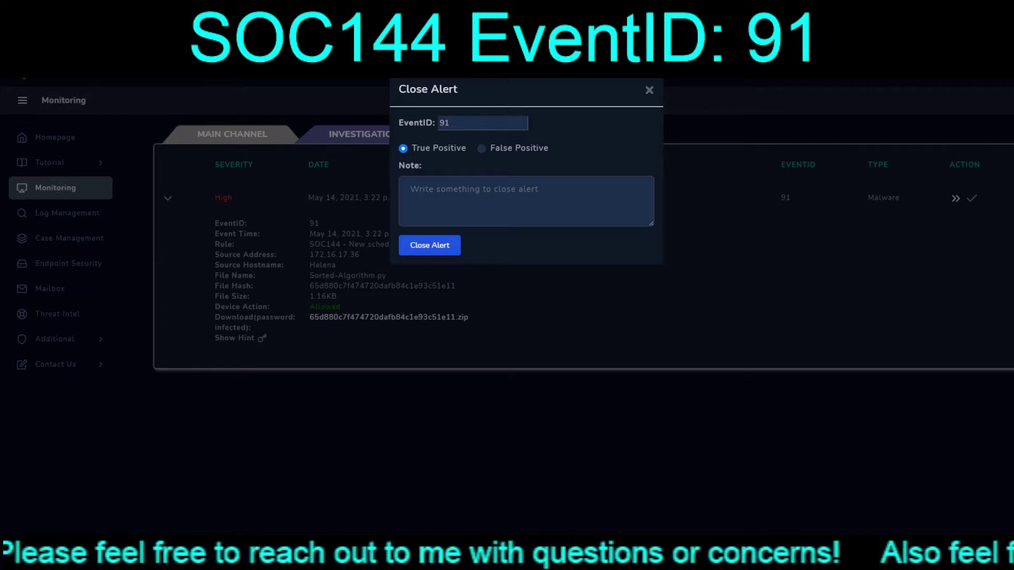
type("System ne")
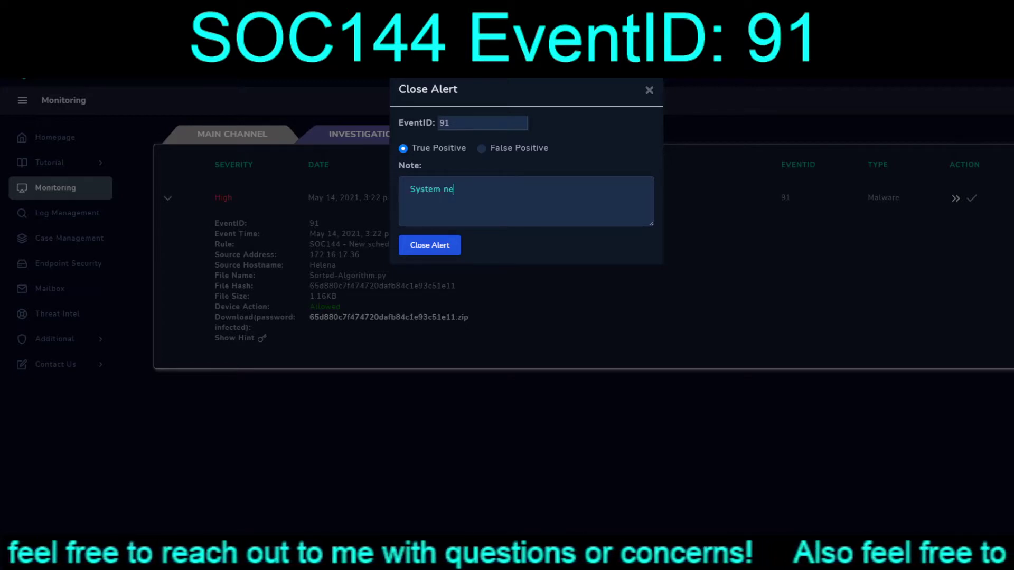
type("eds to have the ")
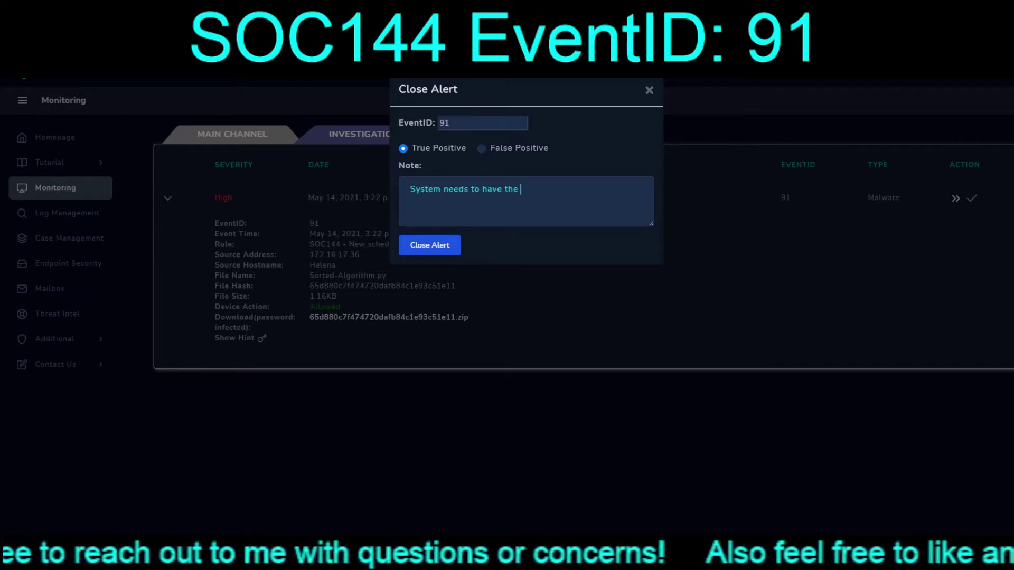
type("x8")
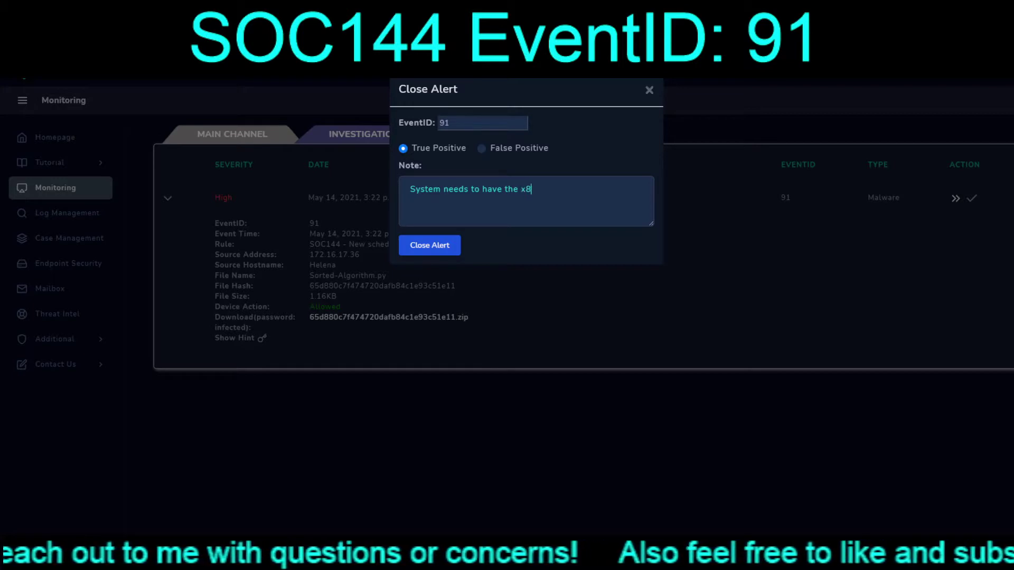
type("6_x")
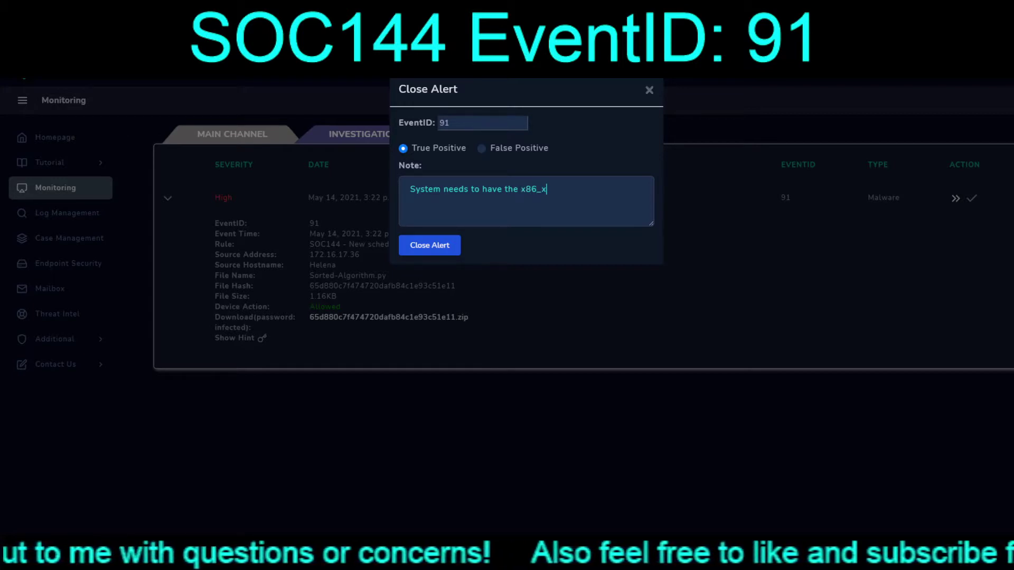
type("64_setup")
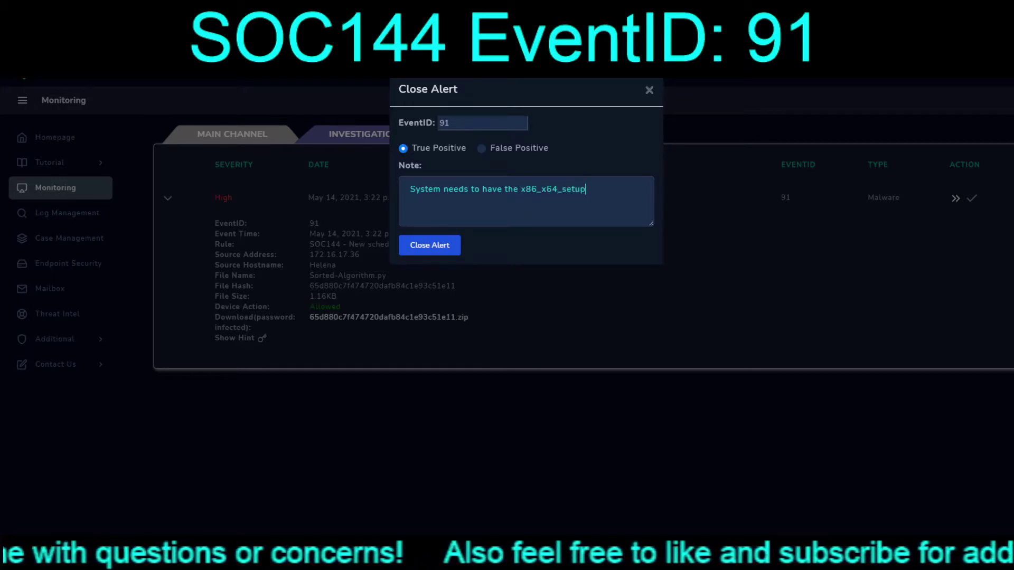
type(".exe pu")
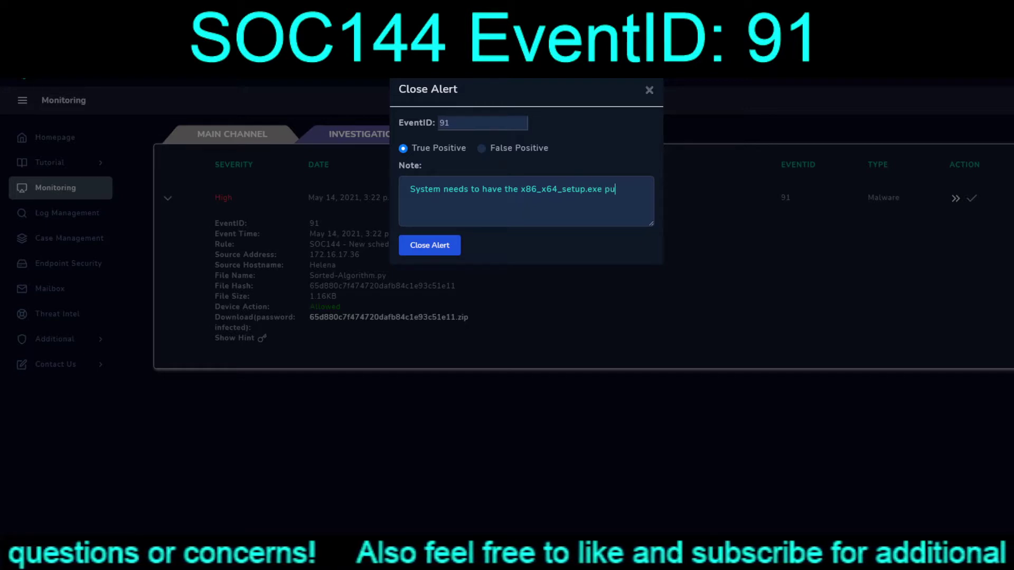
type("lled and analyz")
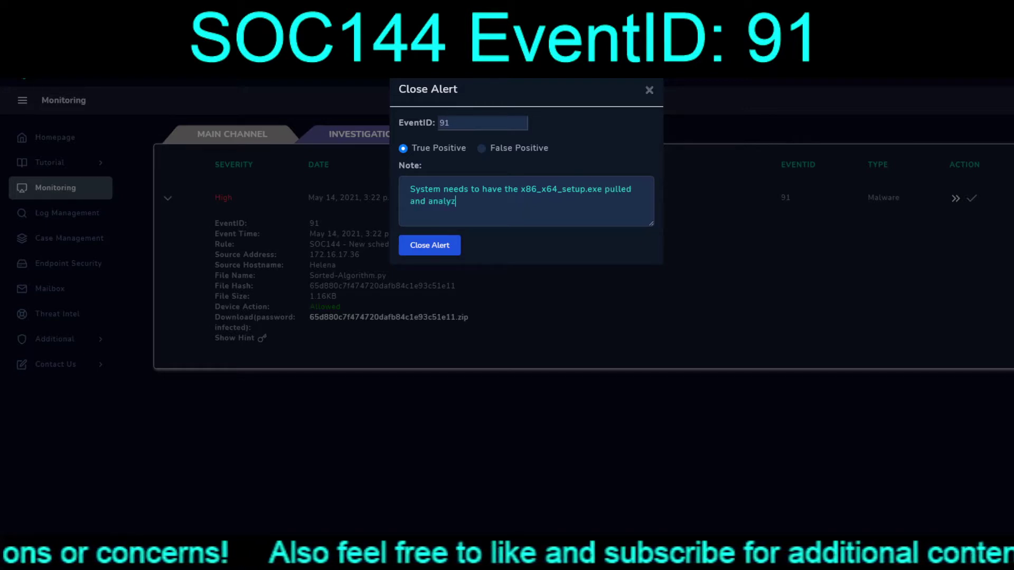
type("ed from ")
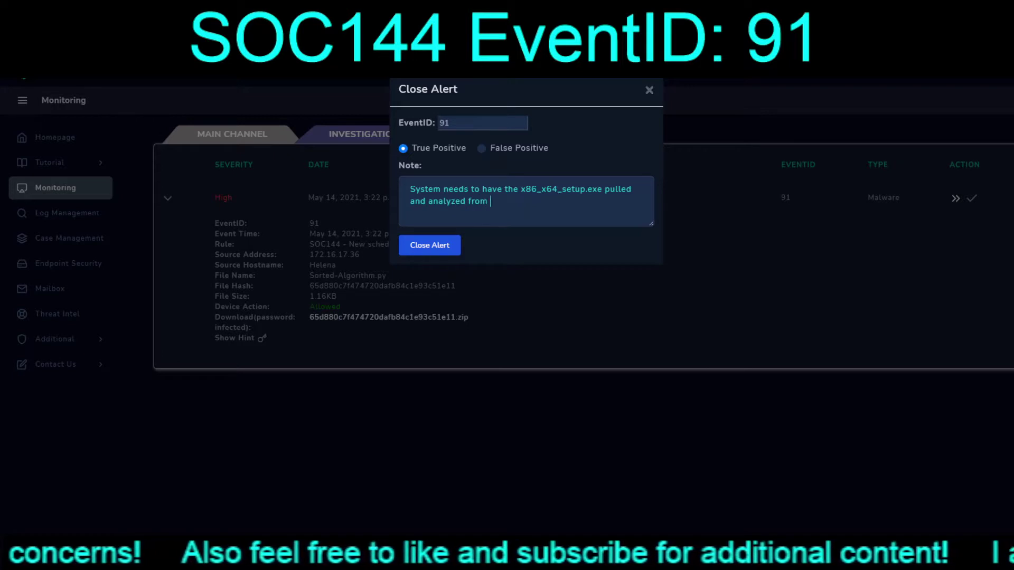
type("C:\\Windows")
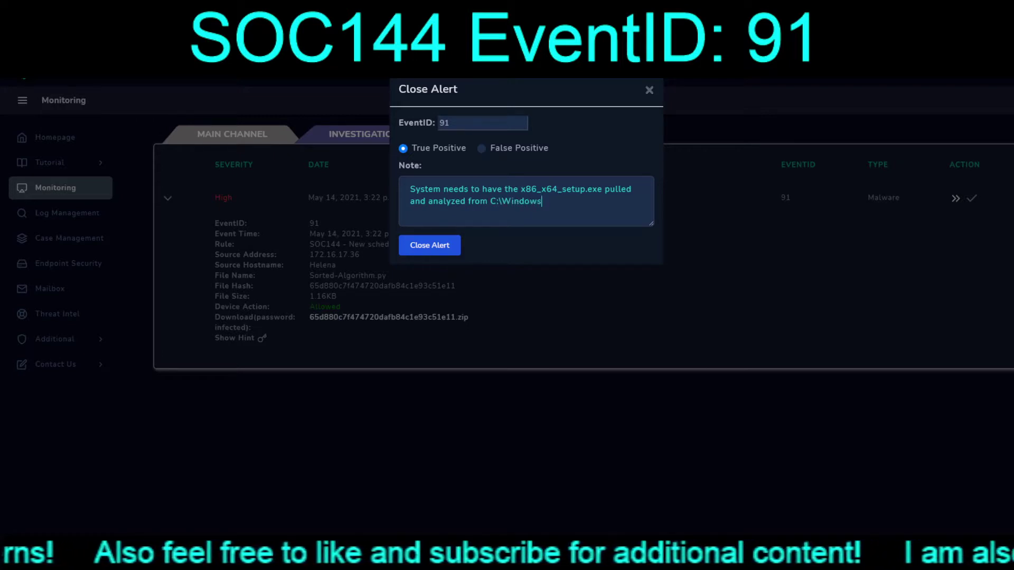
type("\\Temp")
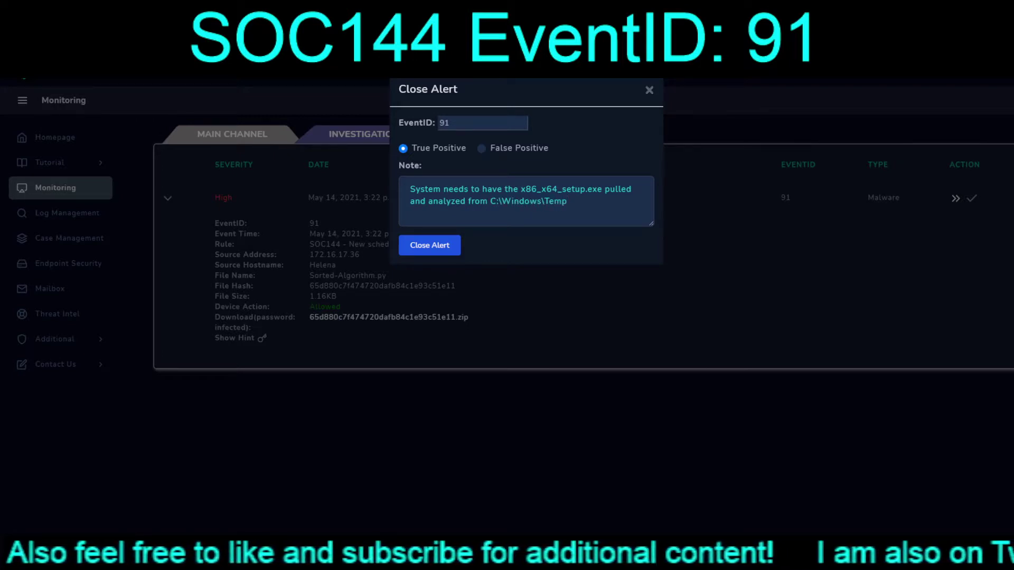
type("\\ before ")
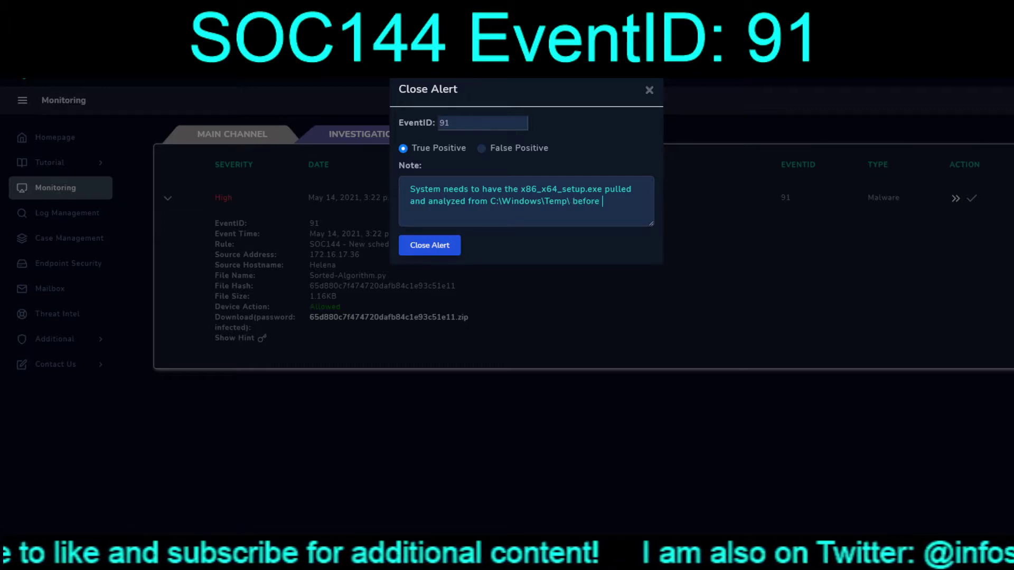
type("being nuked")
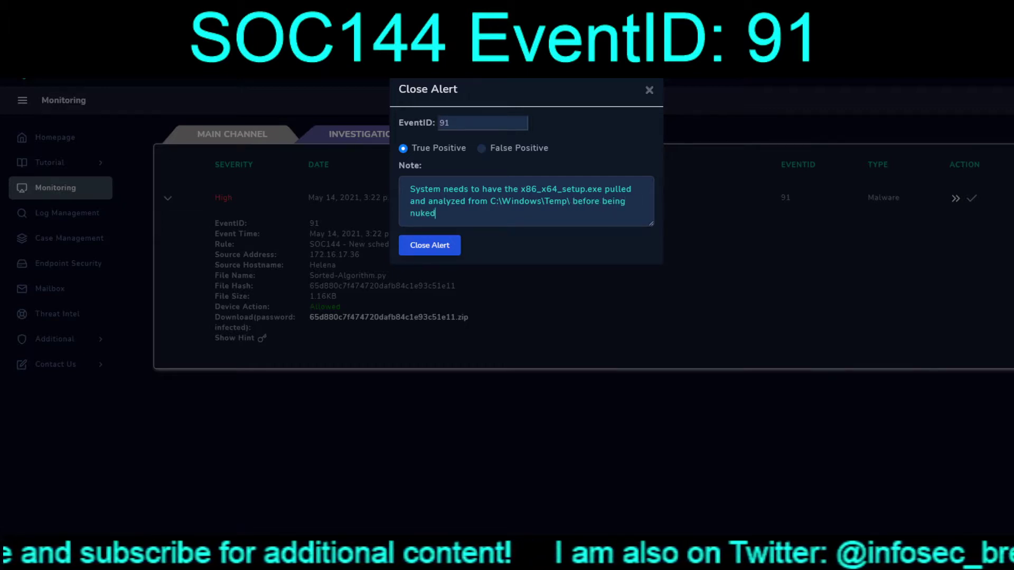
type(" and paved")
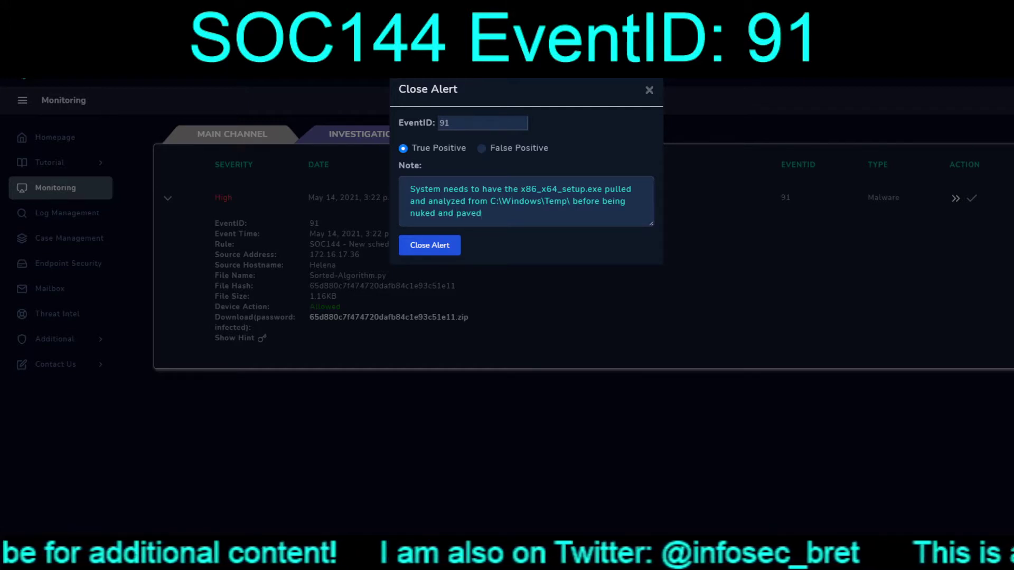
Step: Close the EventID 91 alert as a true positive and expand its scored results among the closed alerts
left_click(430, 246)
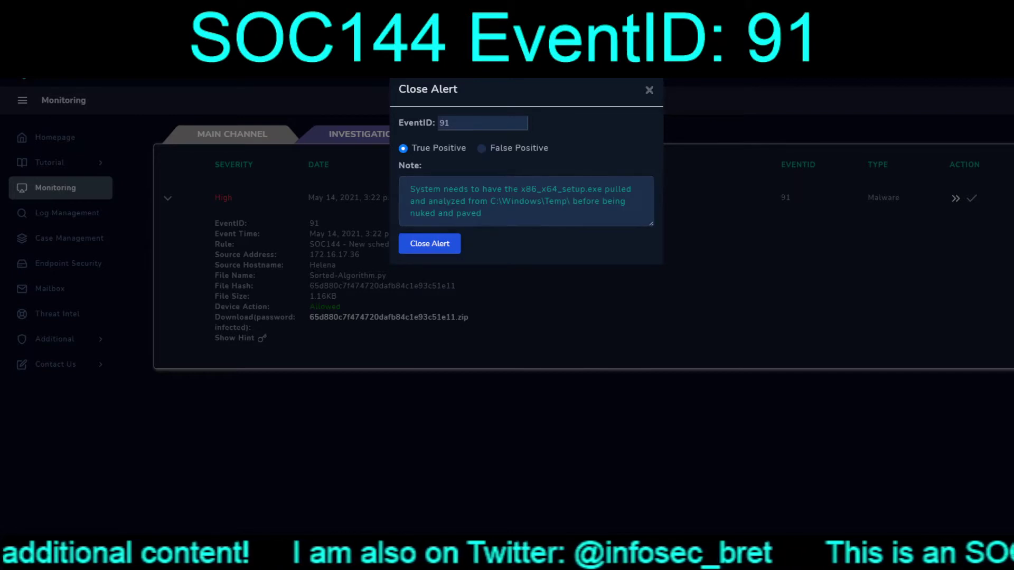
left_click(430, 243)
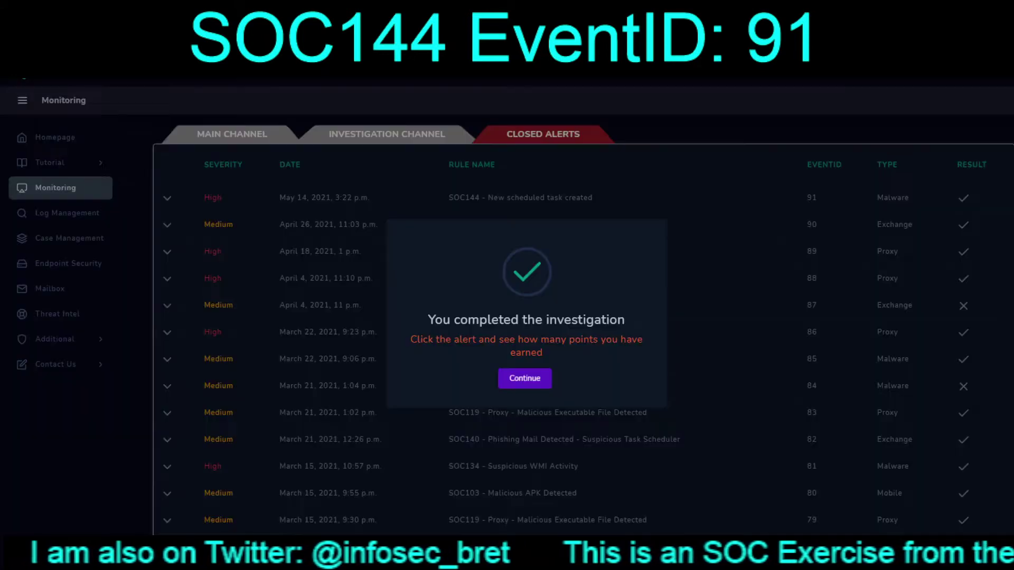
key("Return")
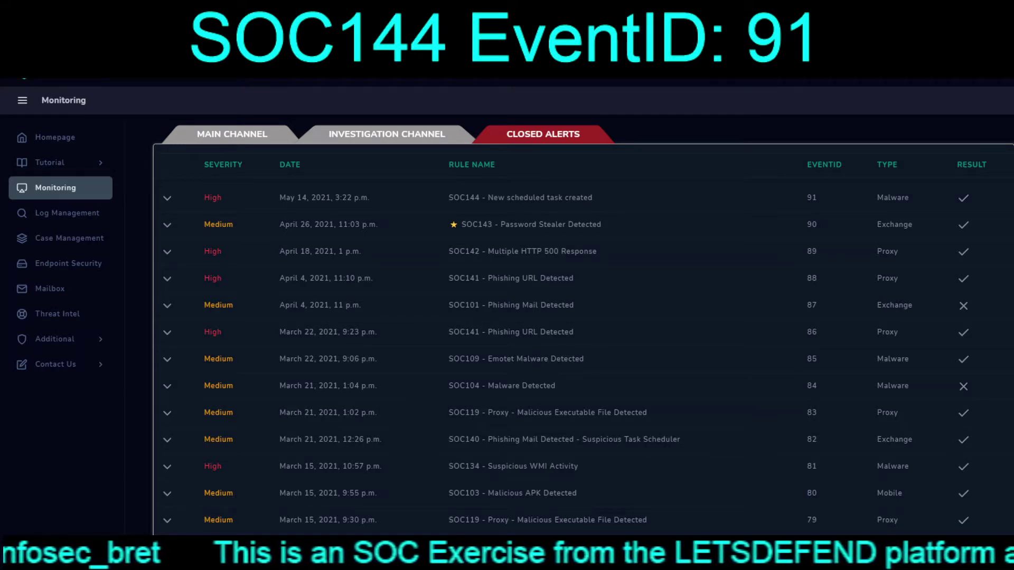
left_click(167, 199)
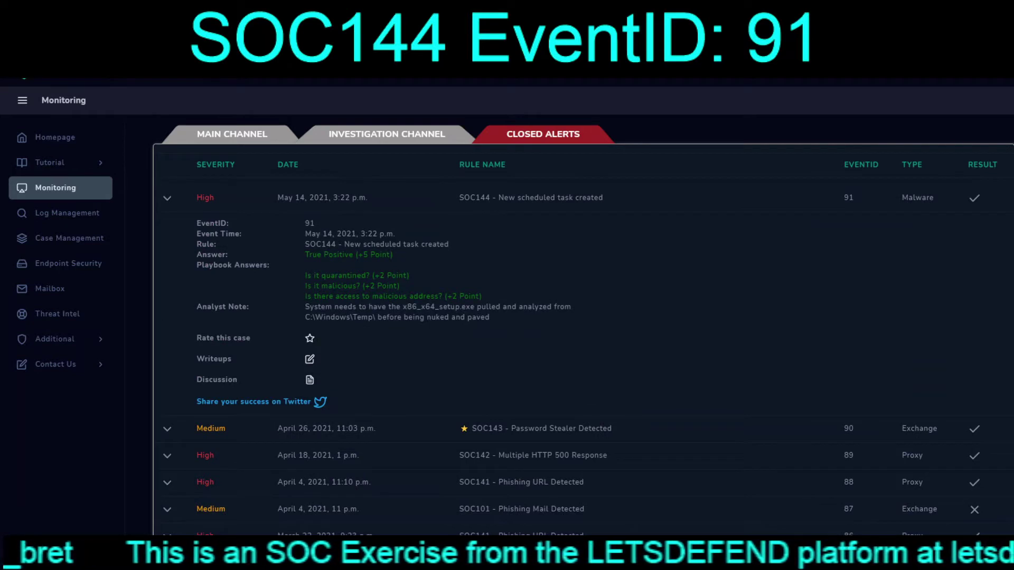